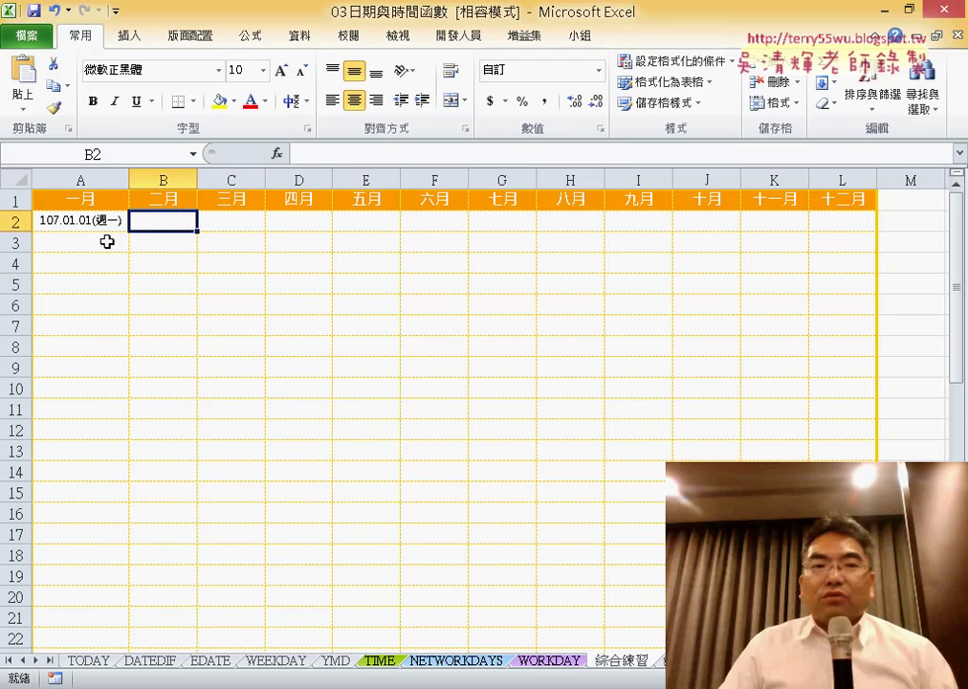
Step: Change the finished calendar's start date in A2 from 2018/1/1 to 2019/1/1
left_click(96, 241)
left_click(104, 224)
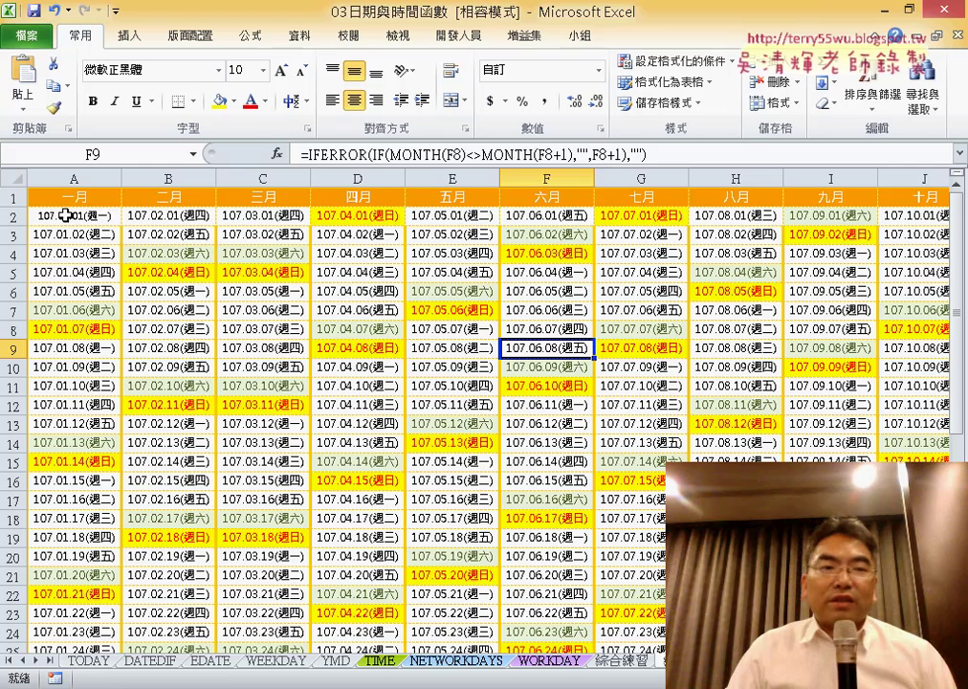
left_click(72, 217)
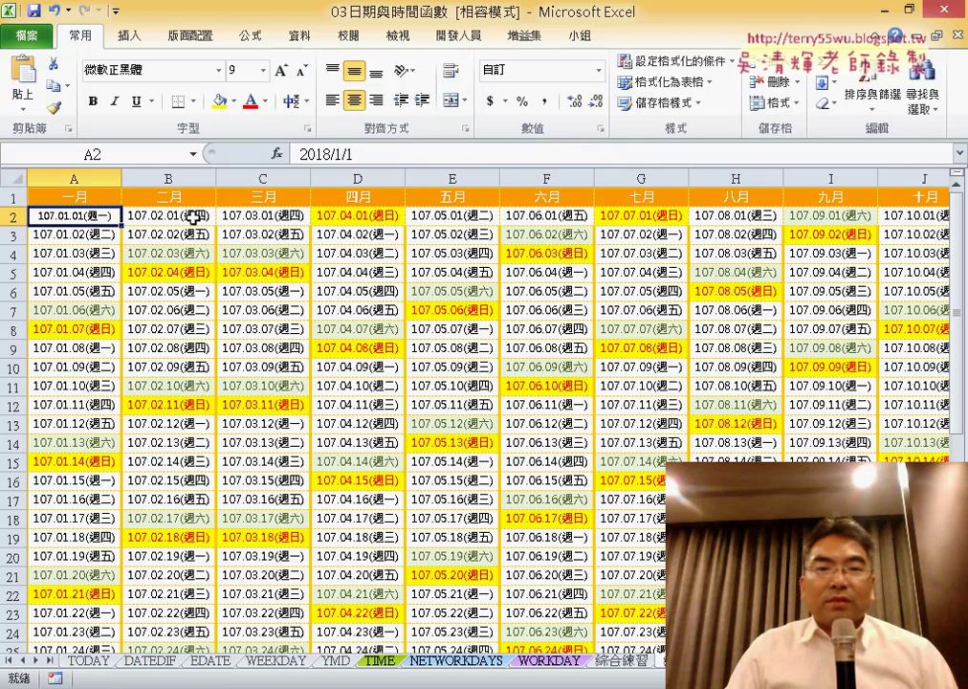
left_click(328, 156)
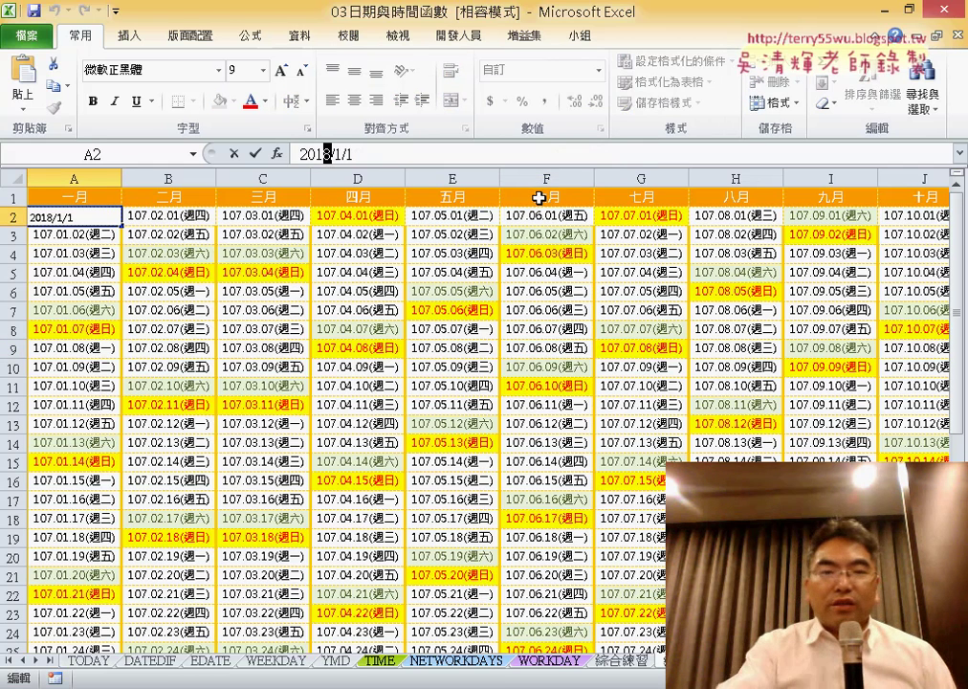
type("9")
key("Return")
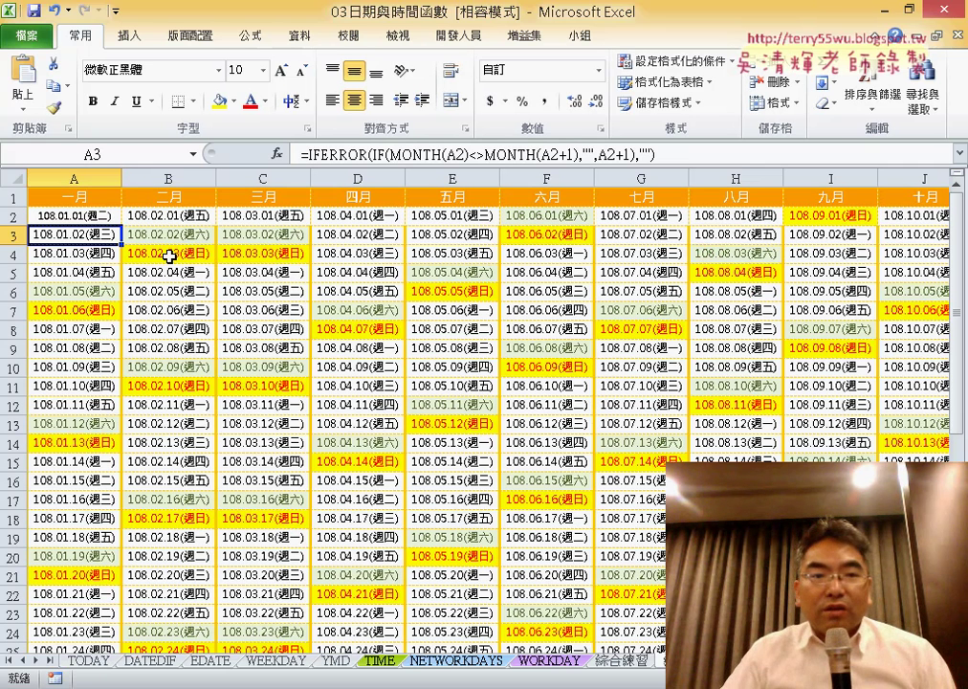
Step: Change the start date to 2020/1/1, then go to the 綜合練習 sheet
left_click(76, 222)
left_click_drag(330, 154, 316, 154)
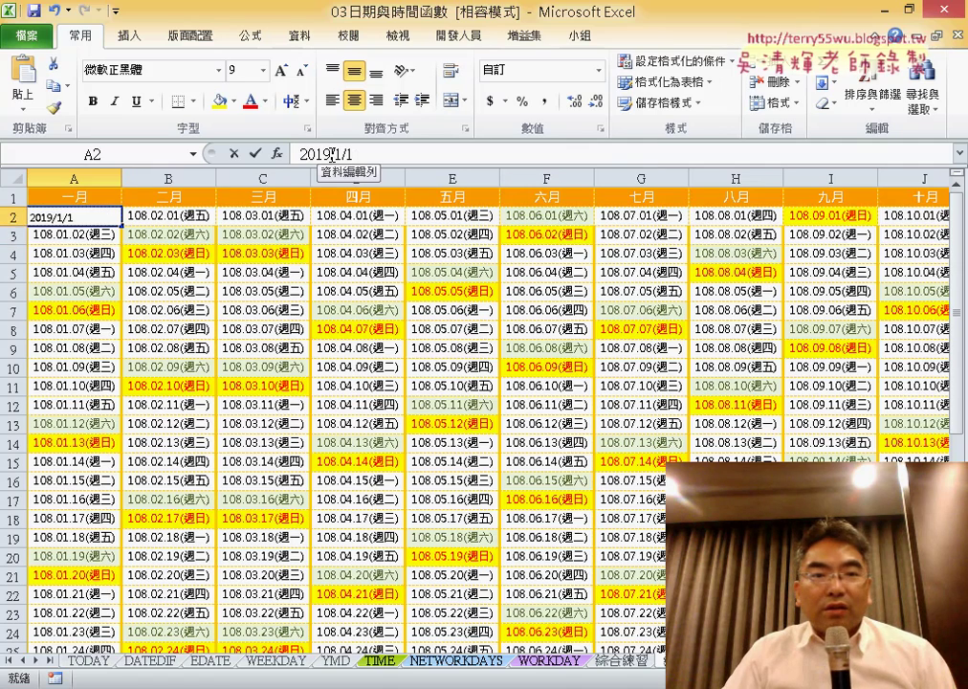
type("2")
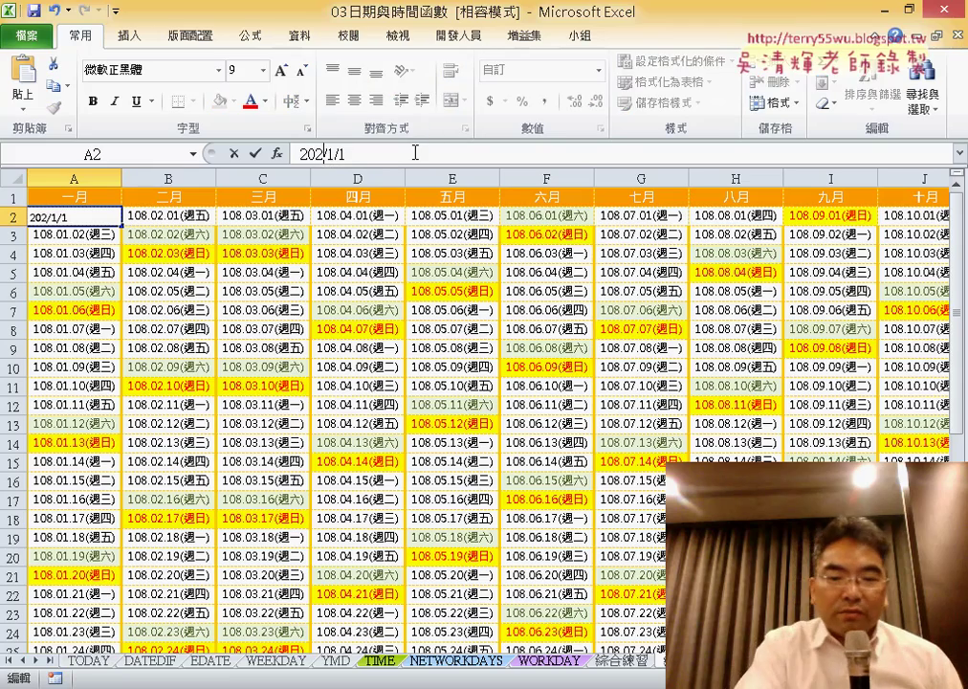
type("0")
key("ctrl+Return")
key("Return")
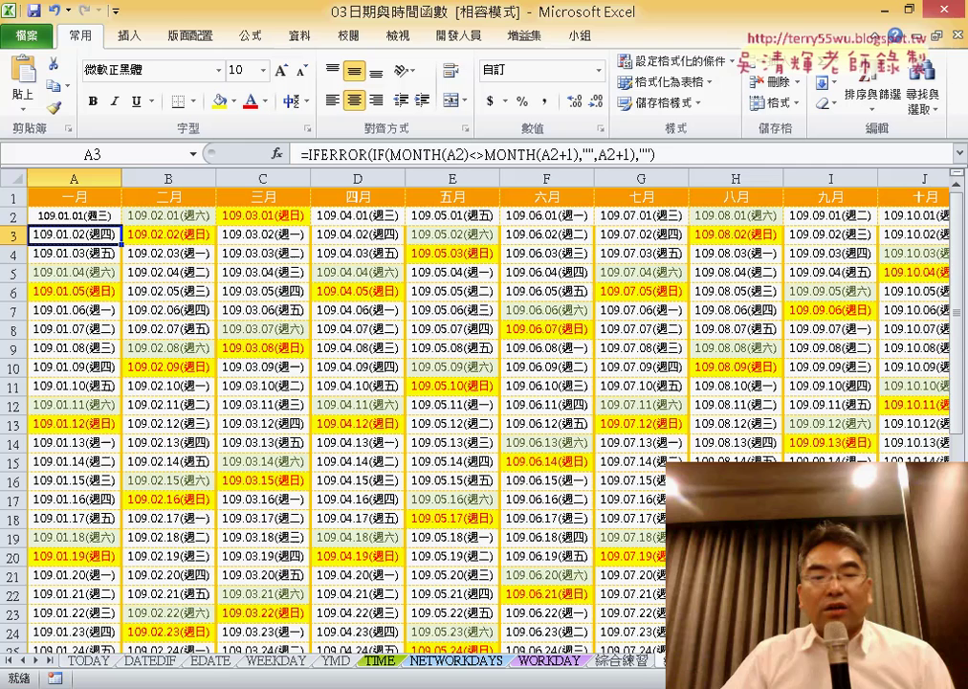
left_click(632, 660)
Step: Enter =A2+1 in A3 so it shows 107.01.02(週二)
left_click(82, 242)
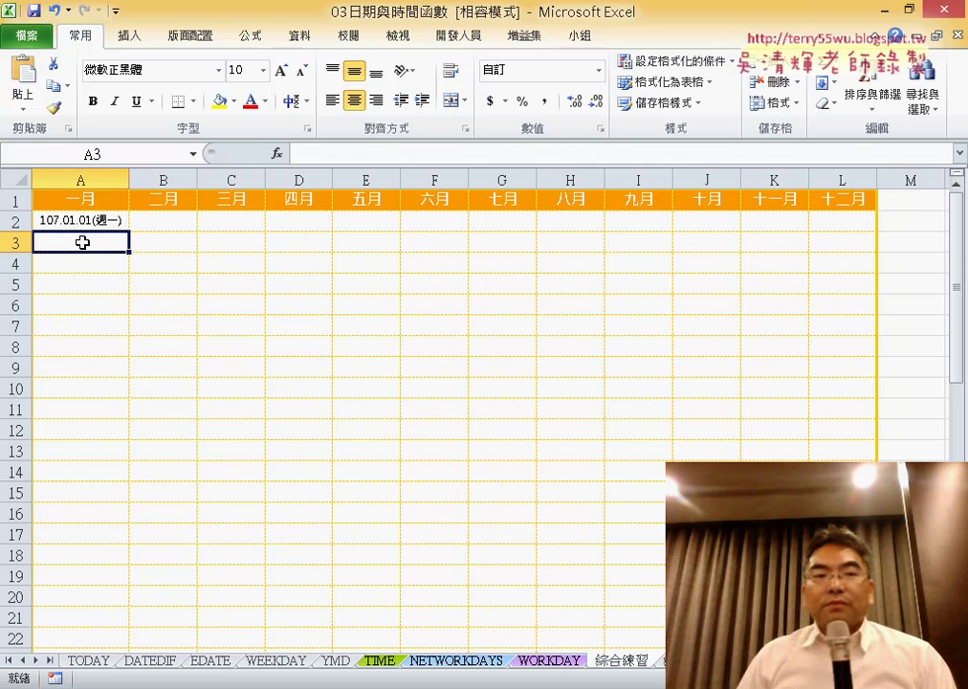
left_click(83, 221)
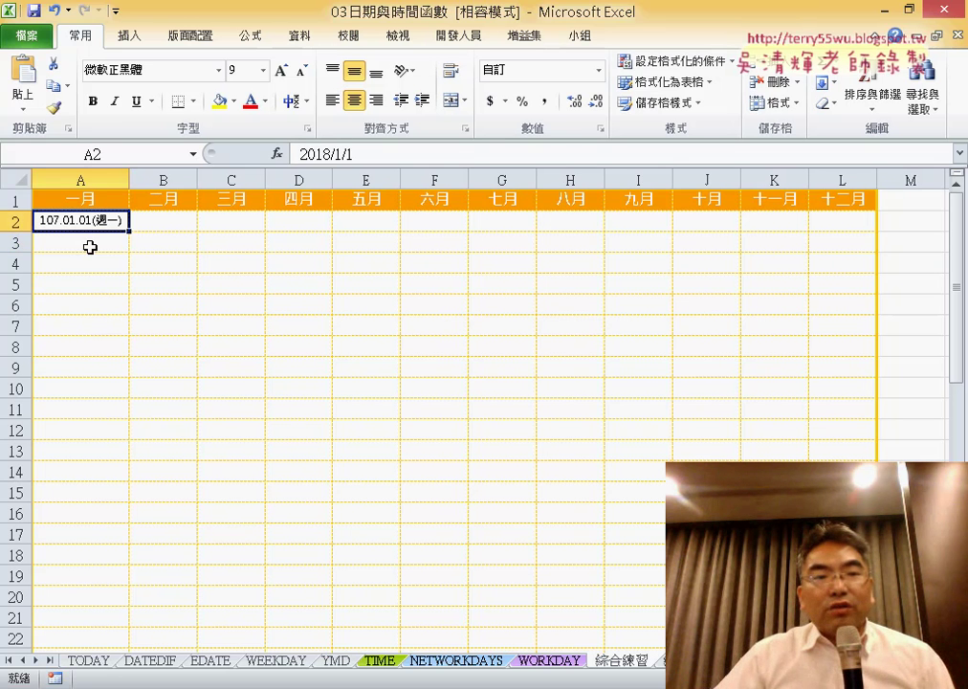
left_click(90, 246)
left_click(316, 162)
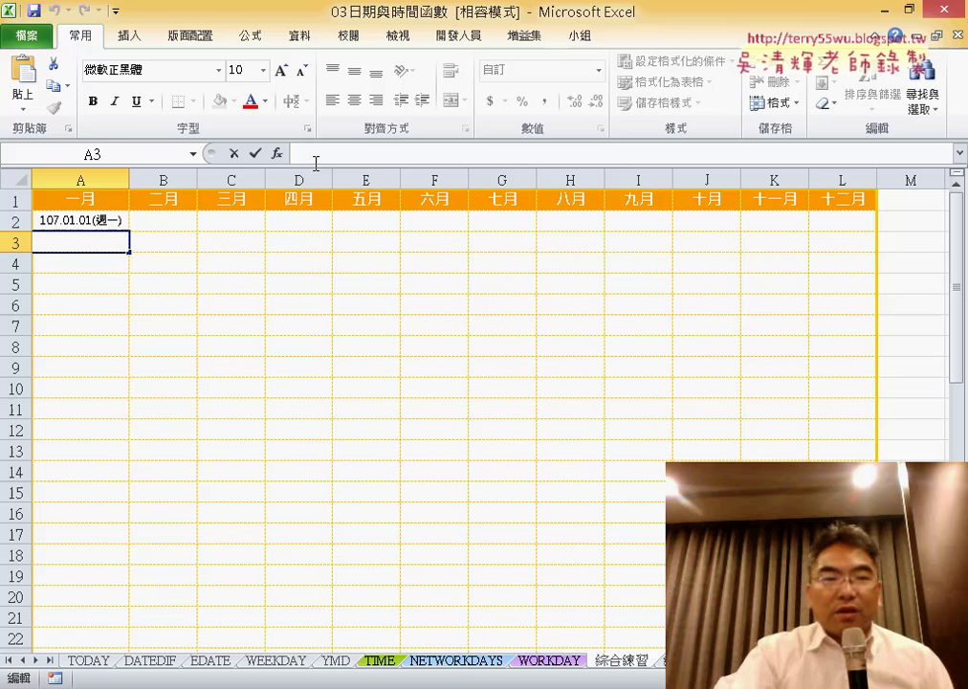
type("=")
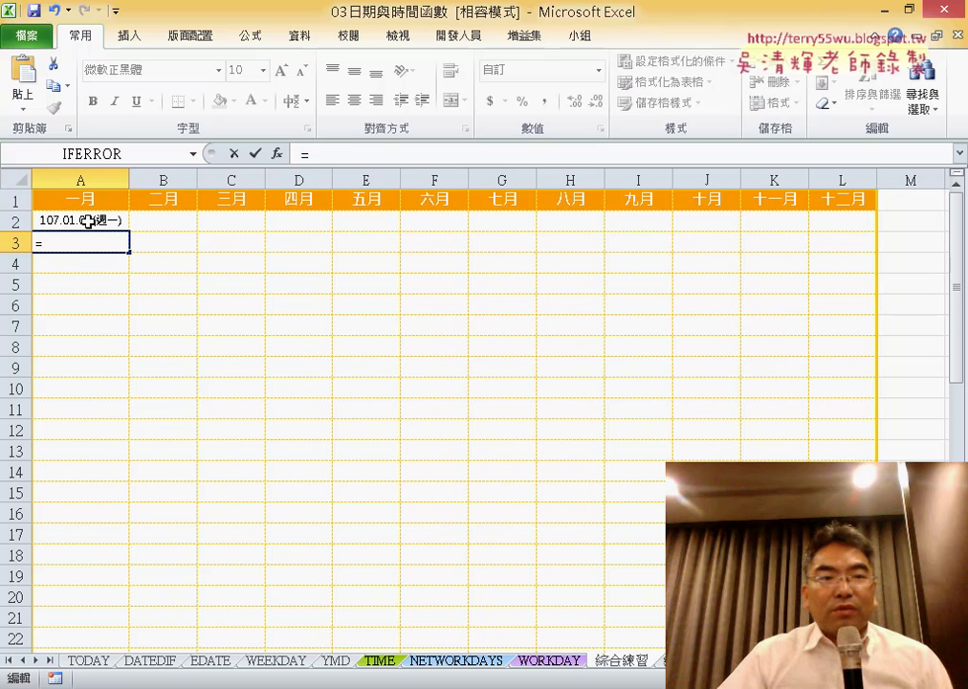
left_click(87, 221)
type("+")
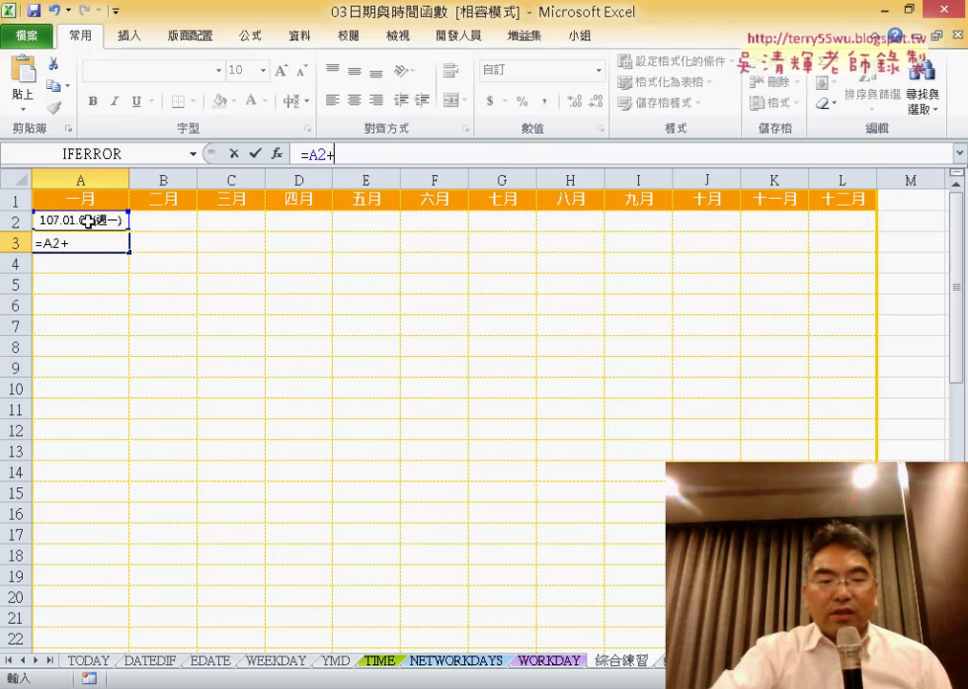
type("1")
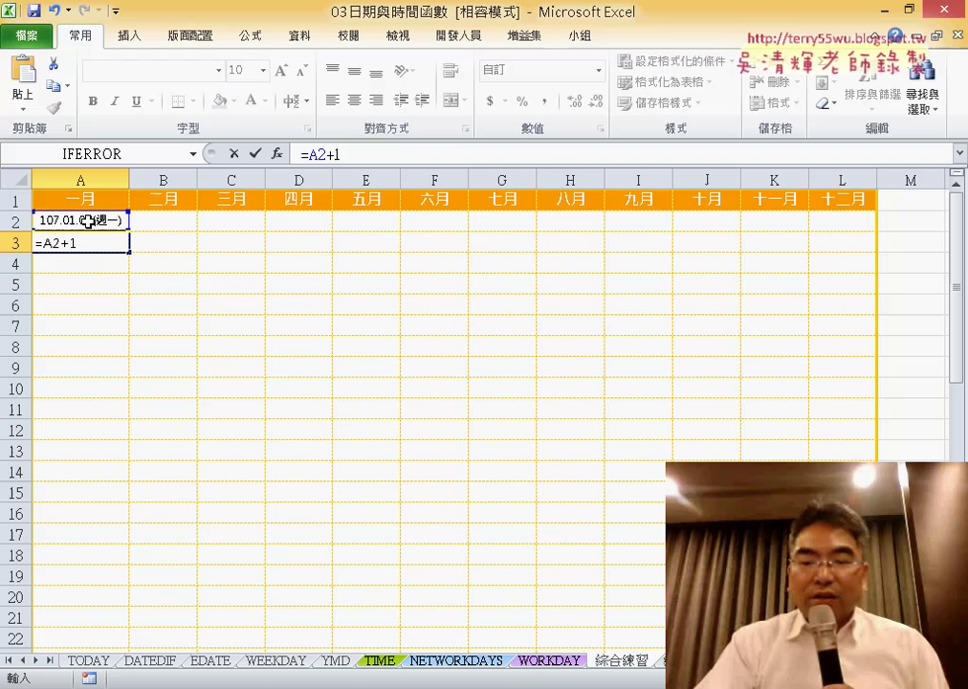
key("Return")
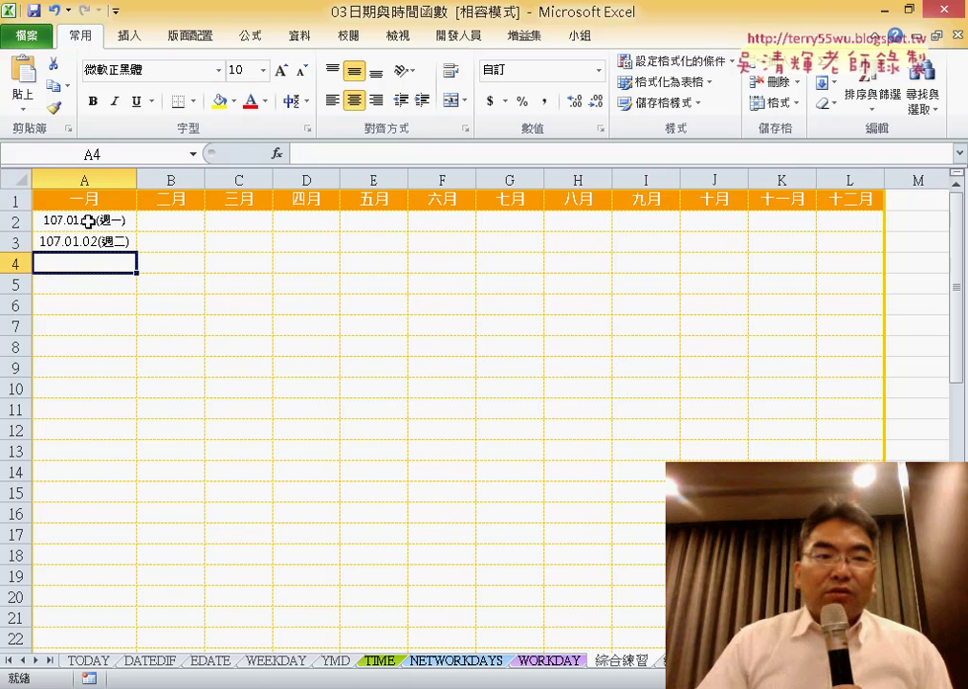
Step: Fill the =A2+1 formula down A3:A32 so January ends at 107.01.31(週三)
left_click(108, 242)
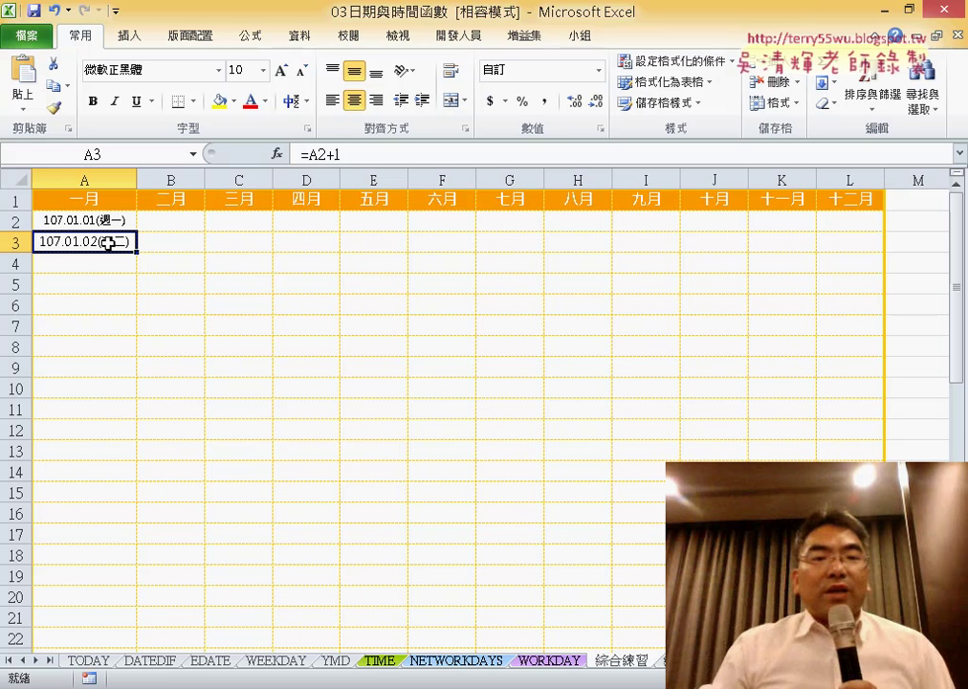
left_click_drag(139, 250, 144, 498)
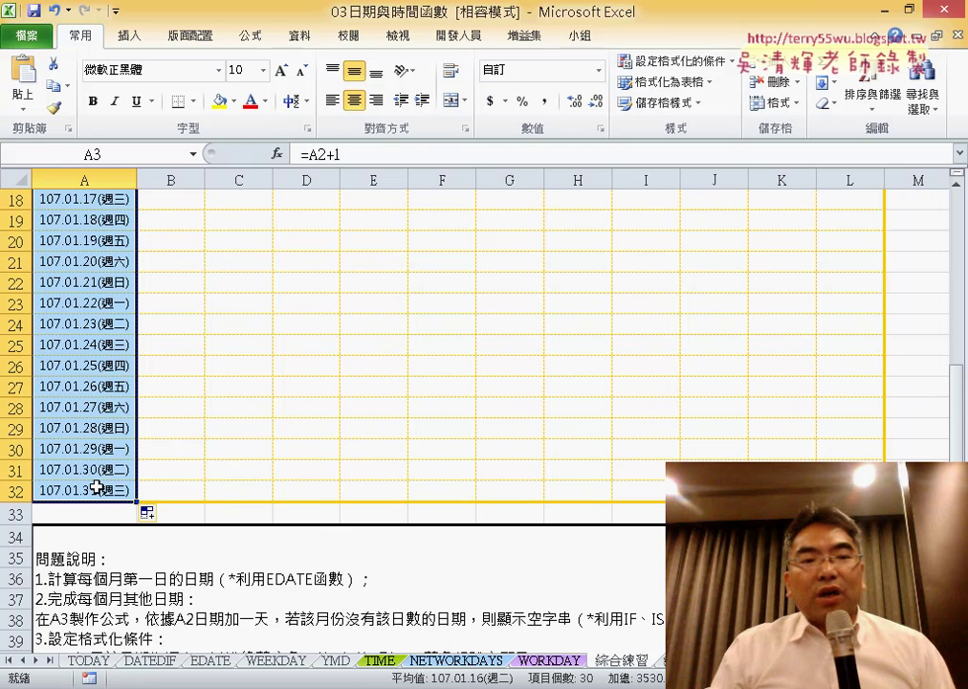
scroll(97, 488, "up", 1)
scroll(97, 488, "up", 5)
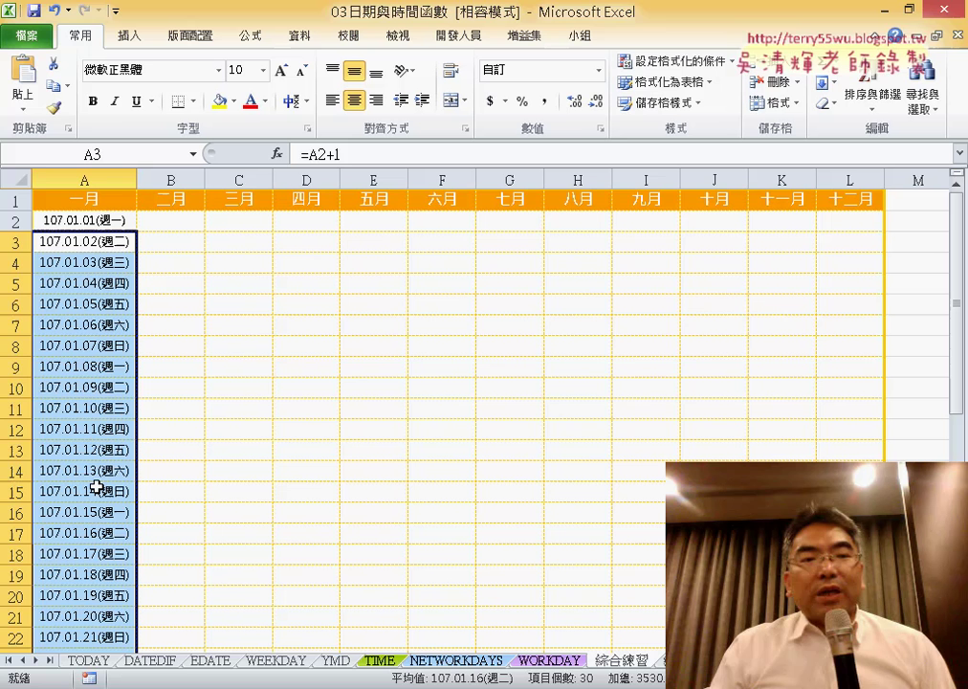
Step: Select row 2 from B2 through December's column
left_click(98, 223)
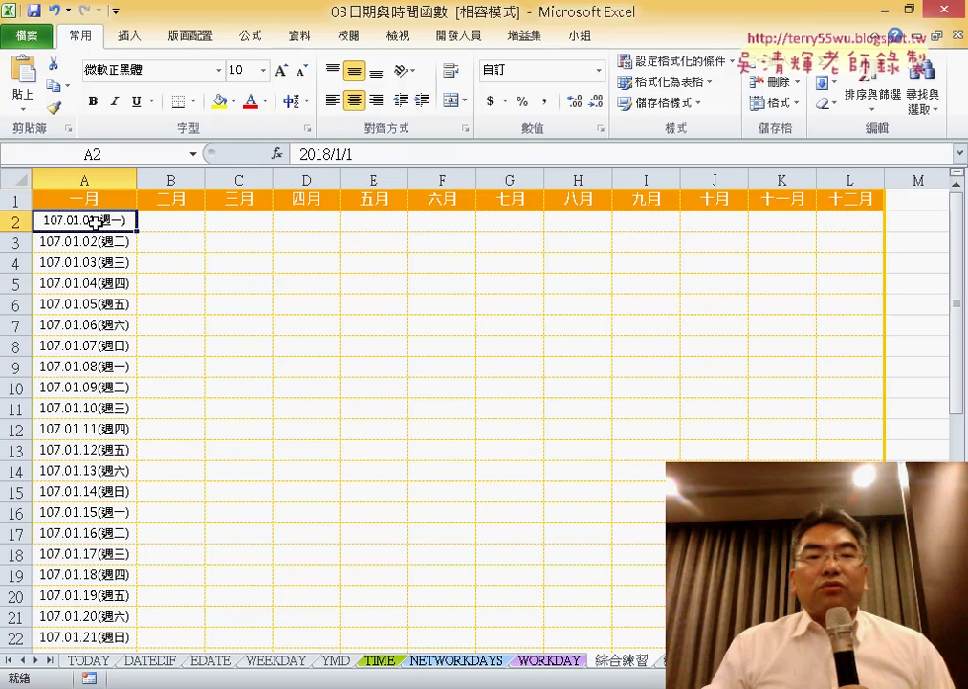
left_click(157, 222)
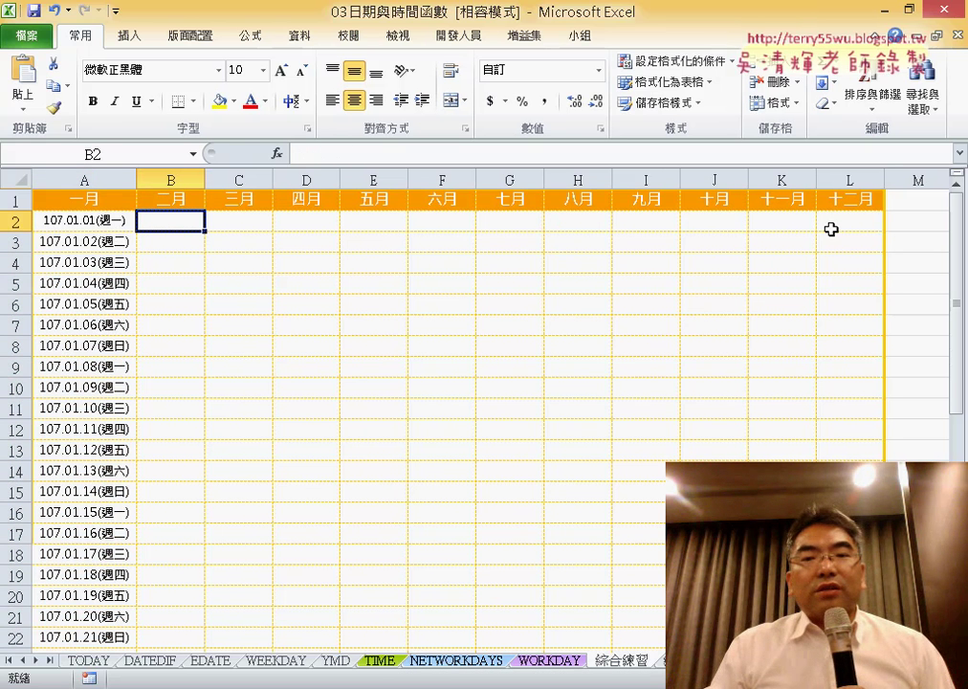
left_click_drag(188, 222, 833, 218)
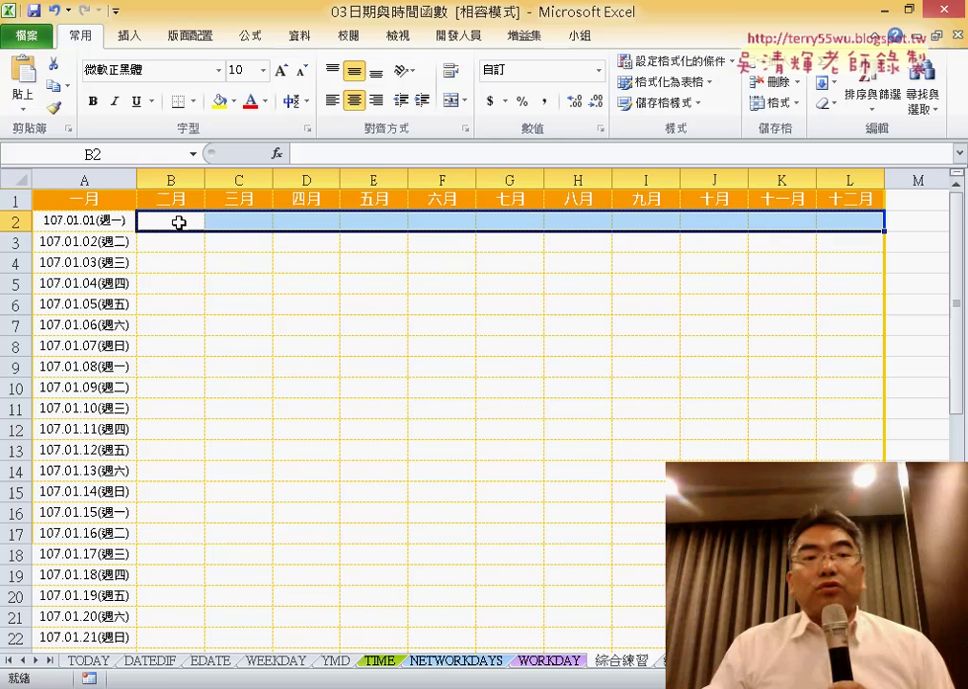
Step: Enter =EDATE(A2,1) in B2 so February starts at 107.02.01(週四)
left_click(178, 222)
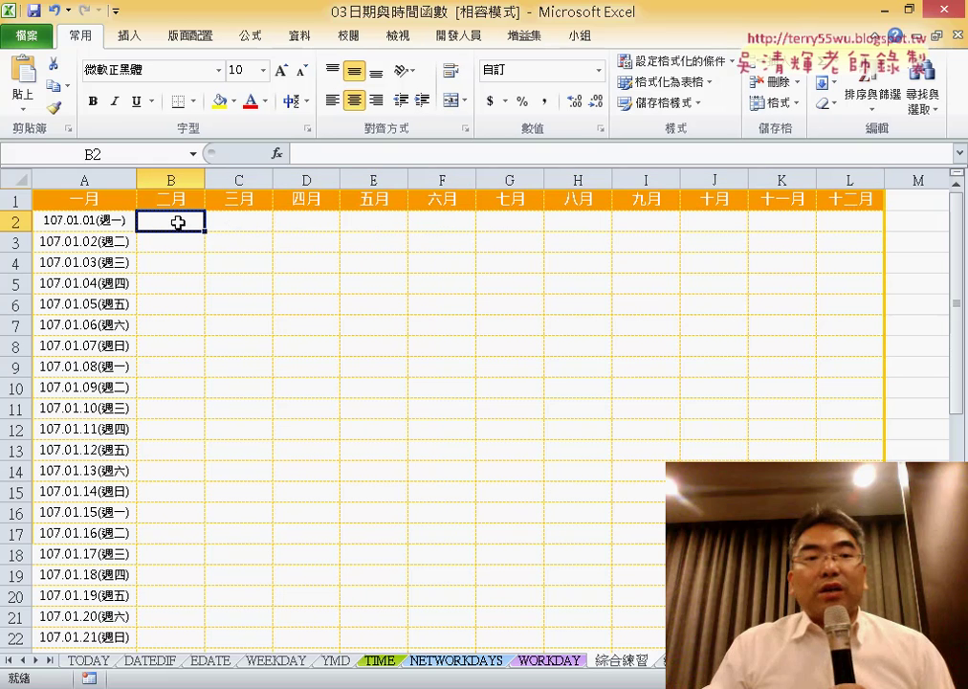
left_click(340, 153)
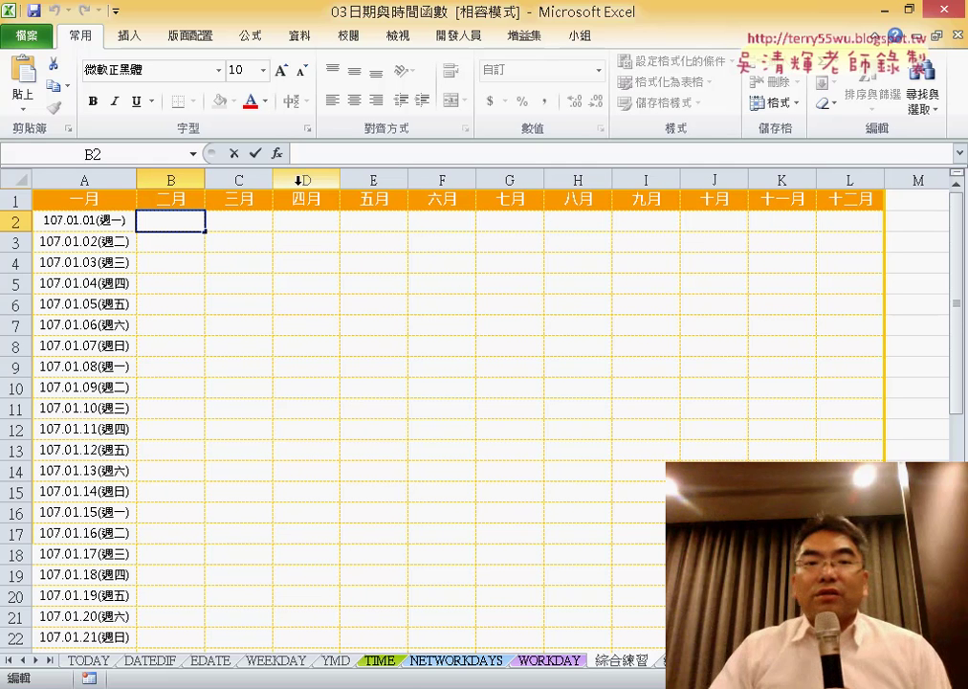
left_click(277, 153)
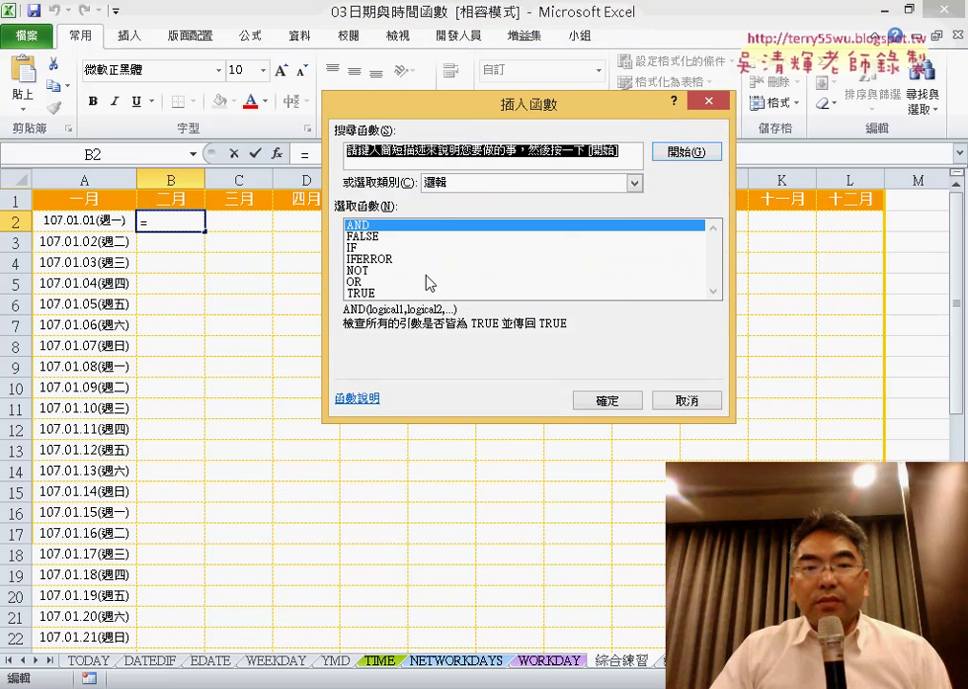
left_click(488, 187)
left_click(487, 236)
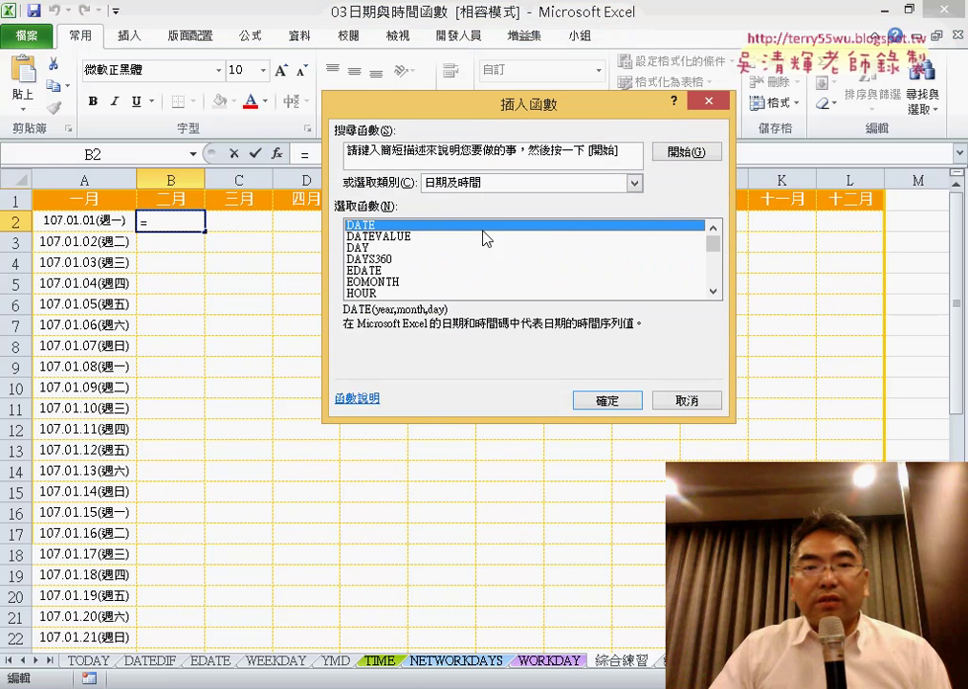
double_click(381, 272)
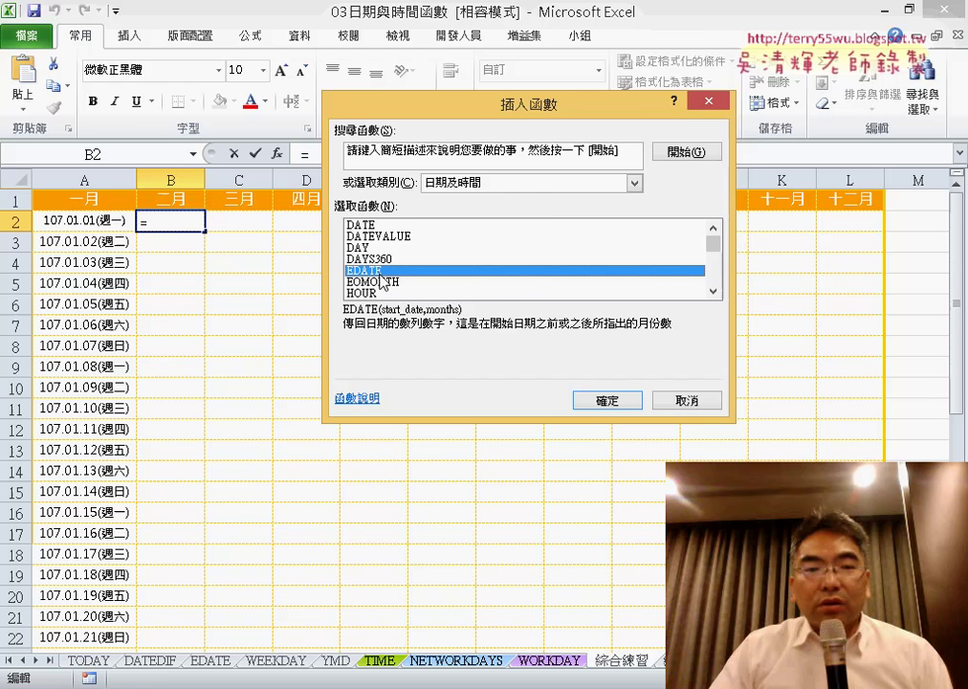
left_click(110, 221)
left_click(394, 215)
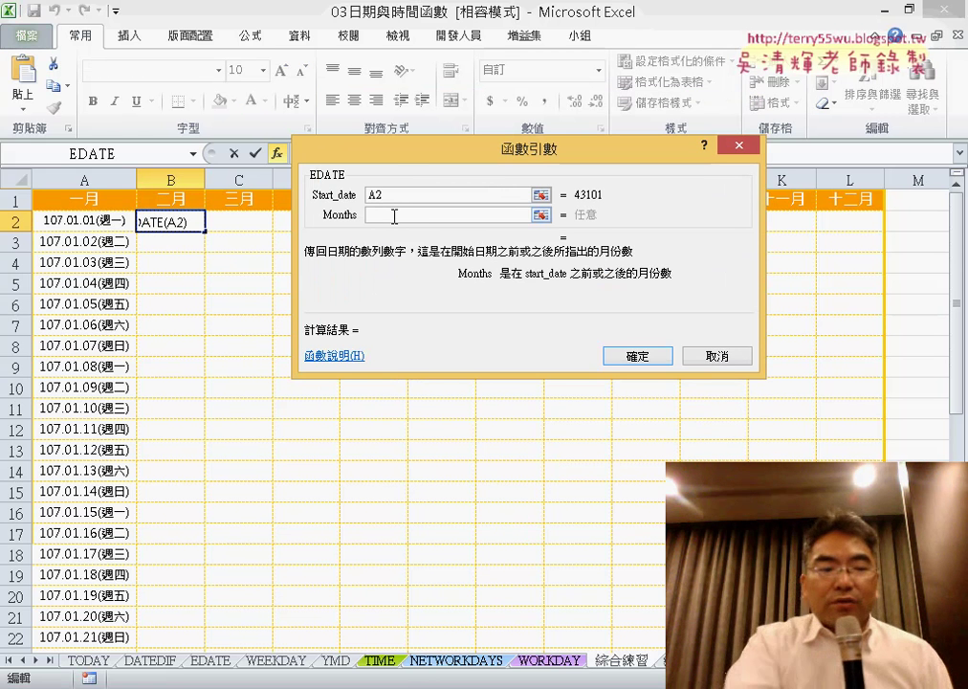
type("1")
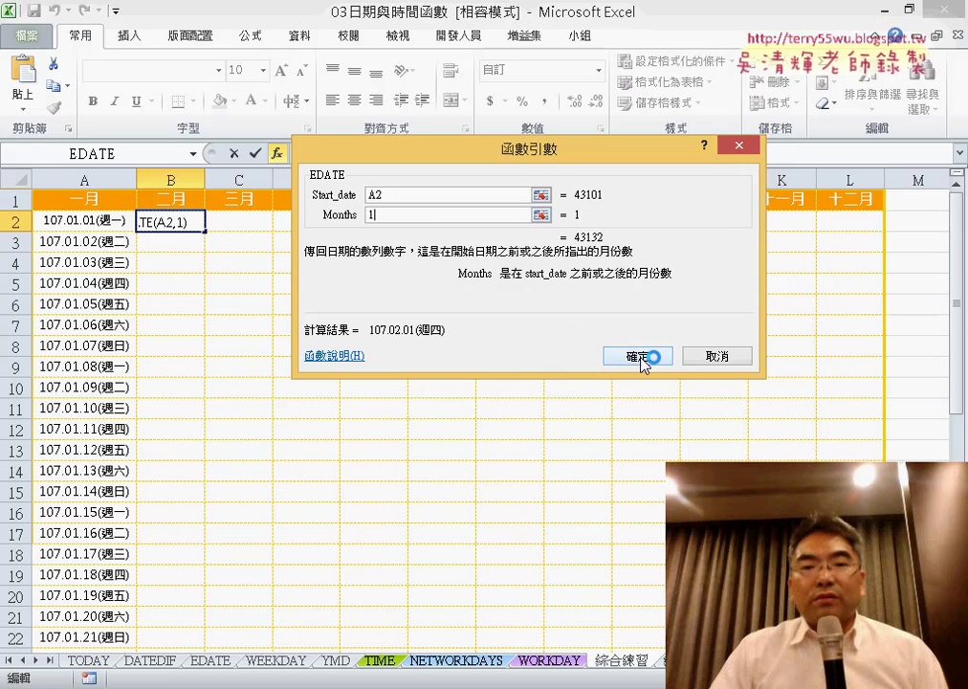
left_click(642, 356)
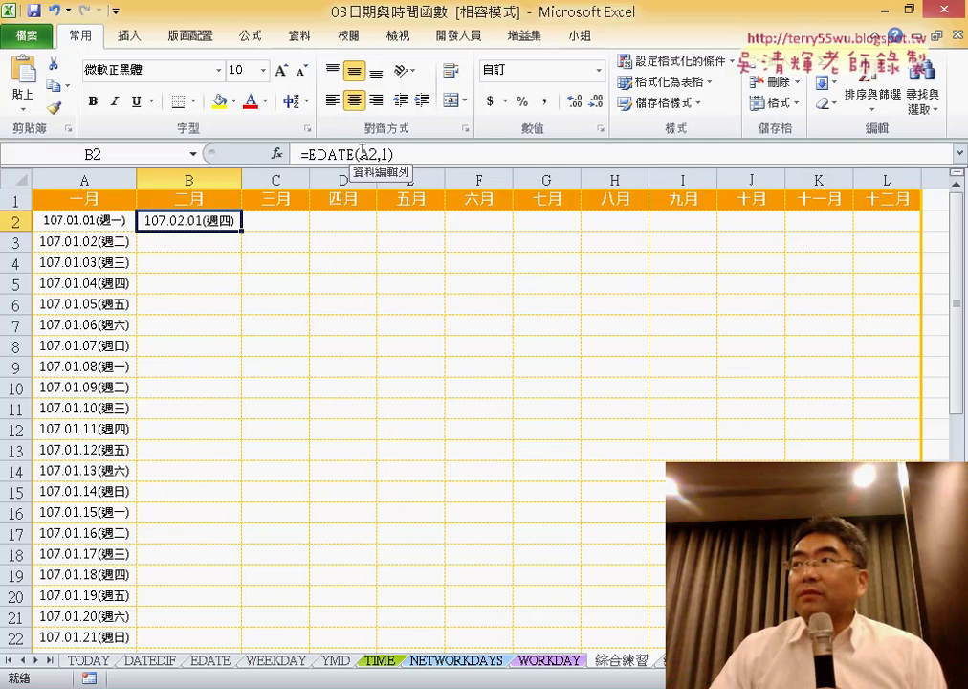
left_click(277, 222)
Step: Fill B2's EDATE formula across row 2 through L2 for December
left_click(204, 218)
left_click(348, 218)
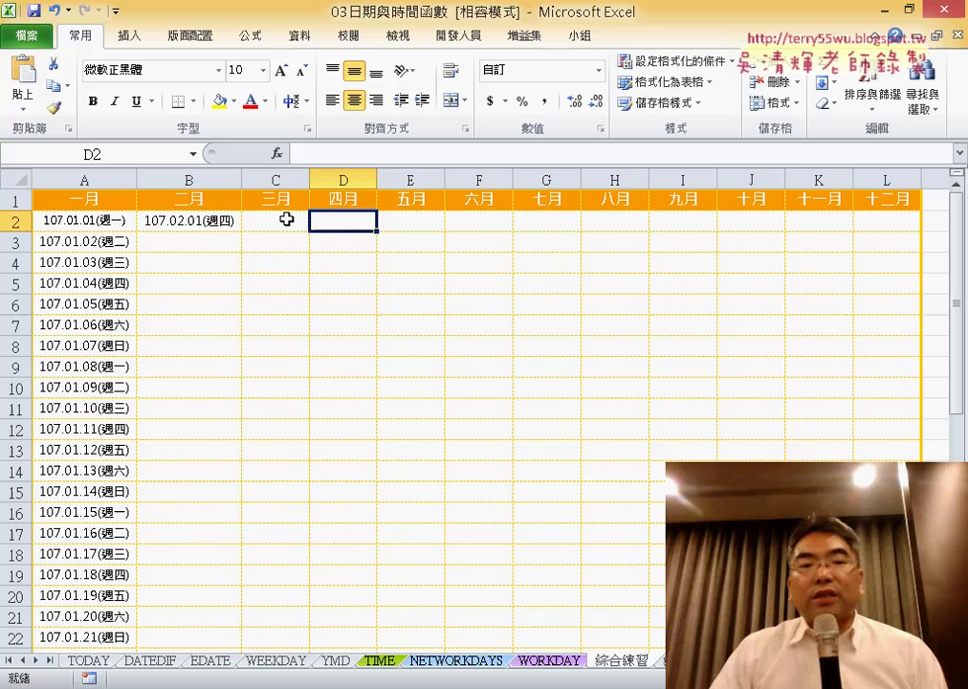
left_click(235, 220)
left_click_drag(247, 230, 897, 239)
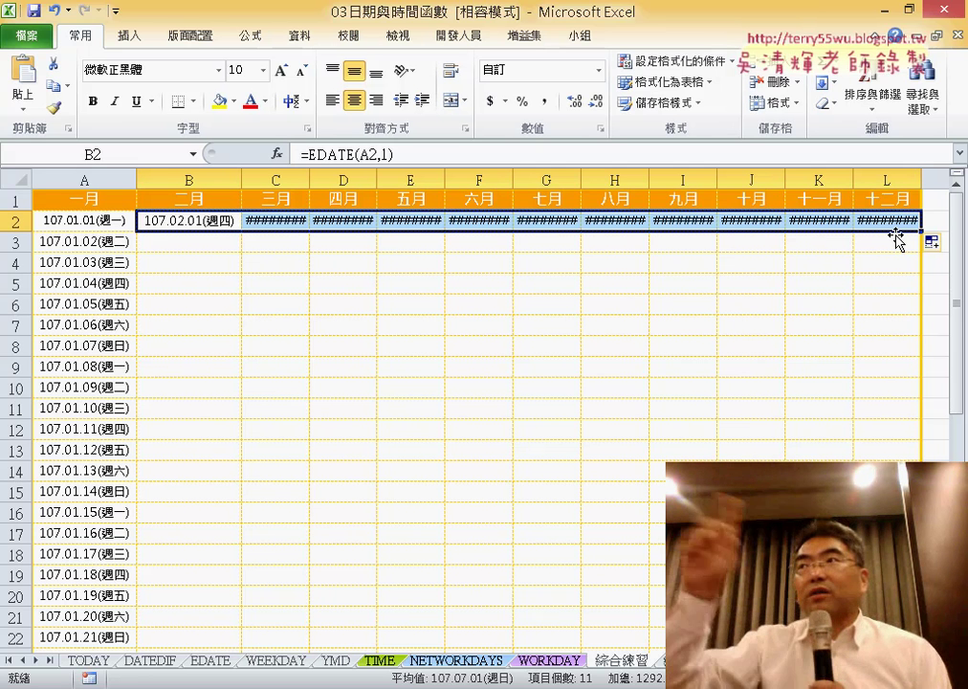
Step: AutoFit the column widths so every first-of-month date is readable
left_click(774, 103)
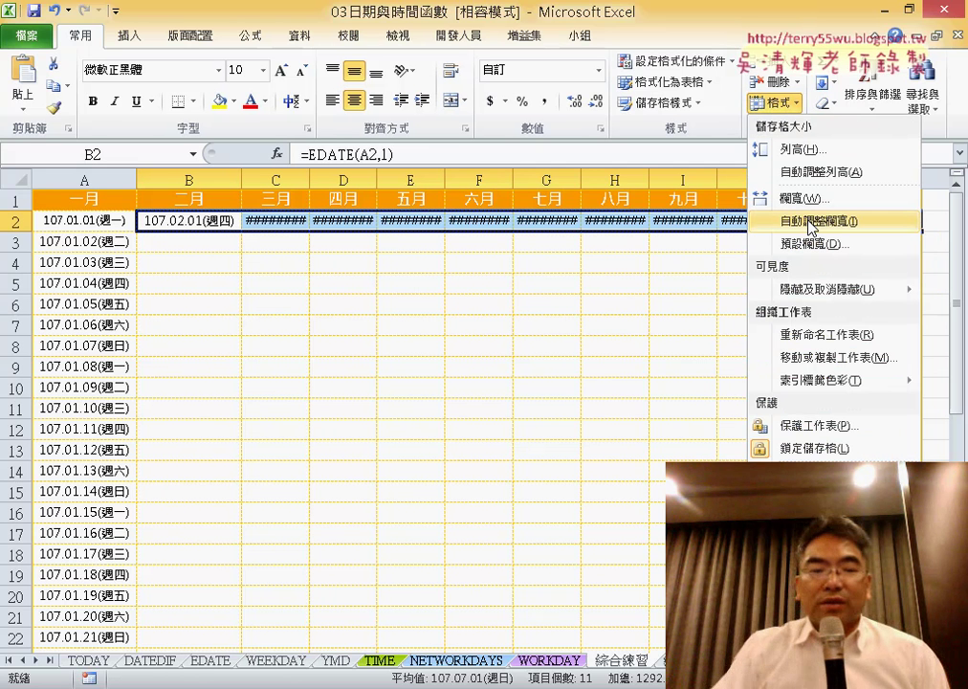
left_click_drag(840, 254, 847, 245)
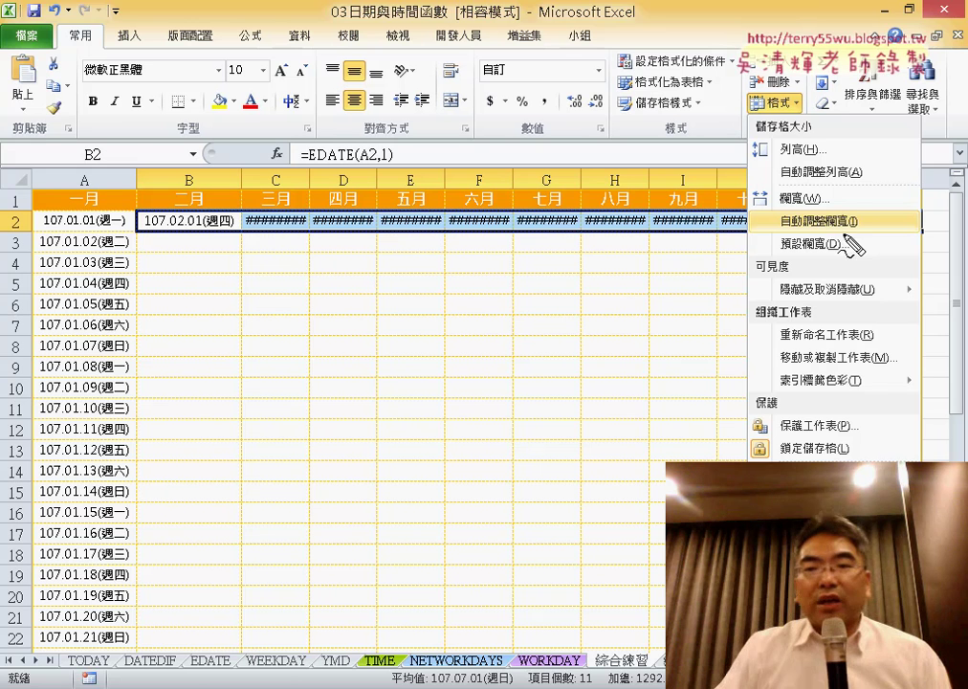
left_click_drag(799, 212, 842, 244)
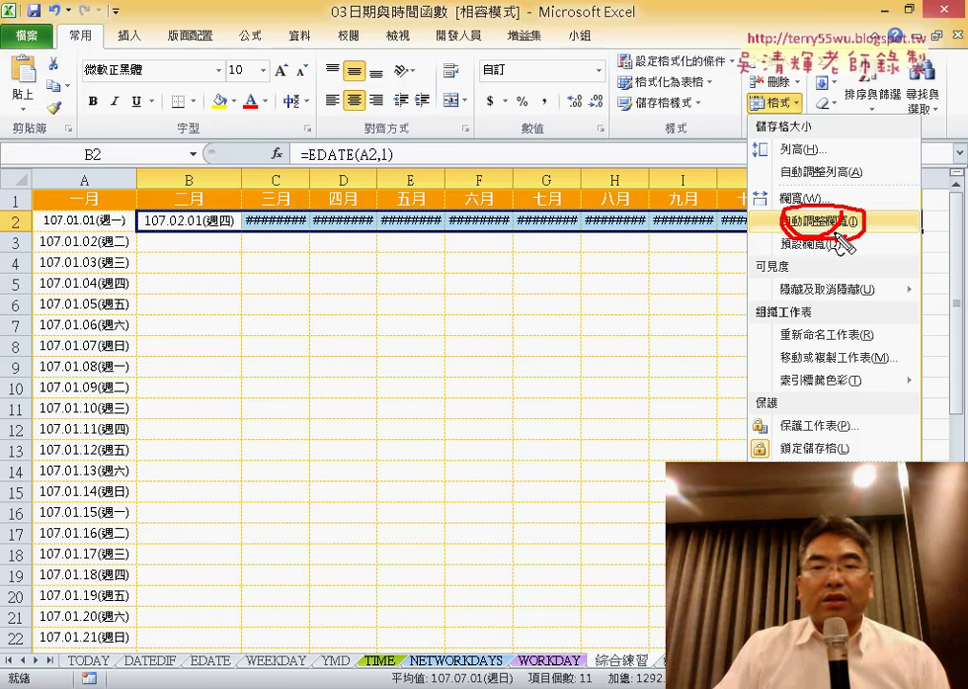
key("Escape")
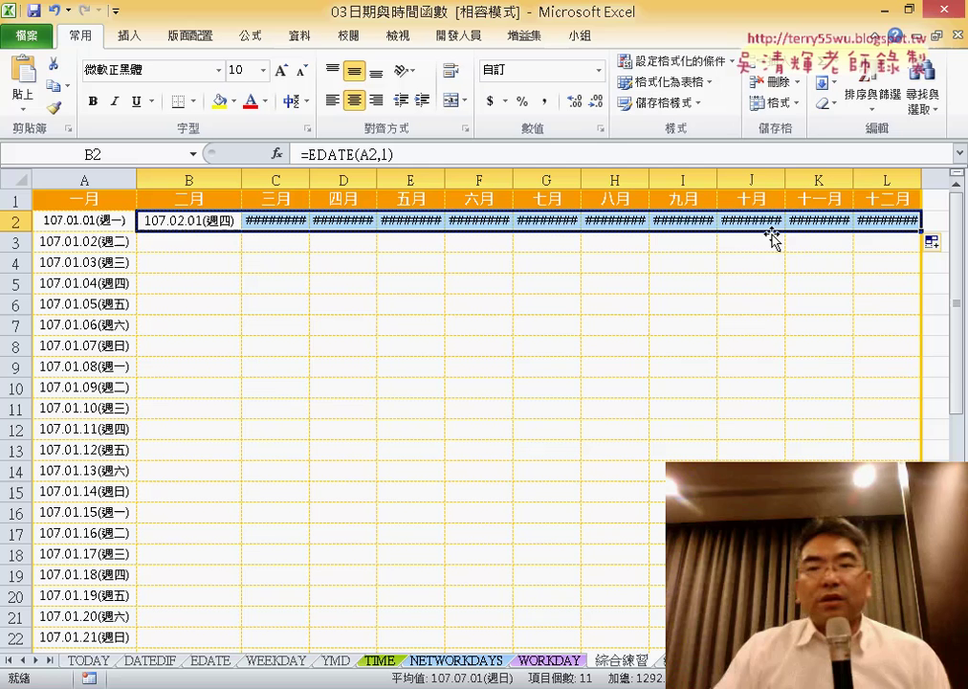
left_click(771, 102)
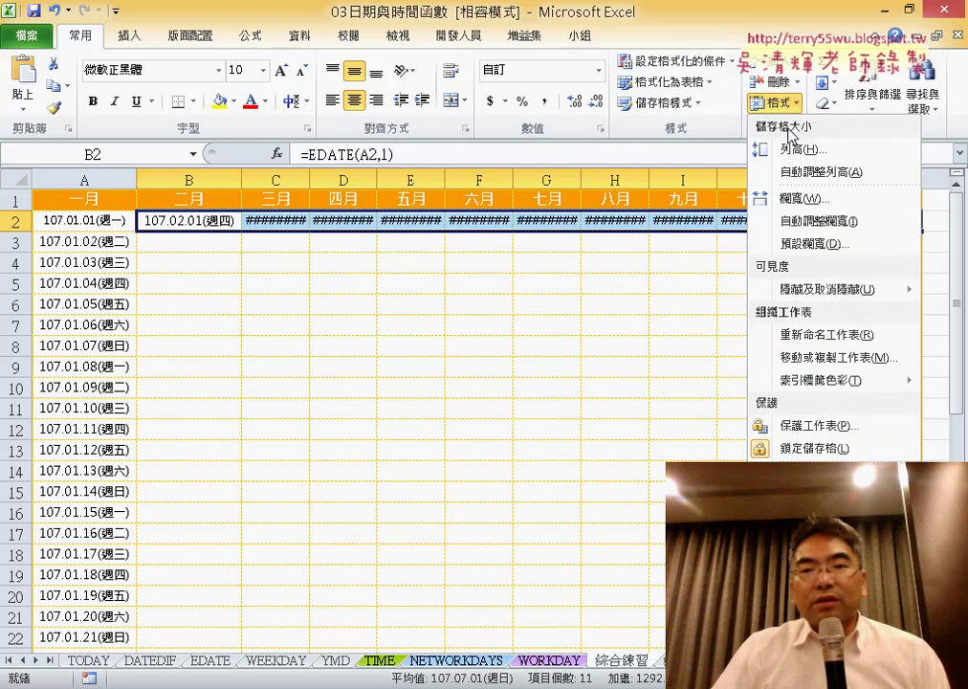
left_click(813, 222)
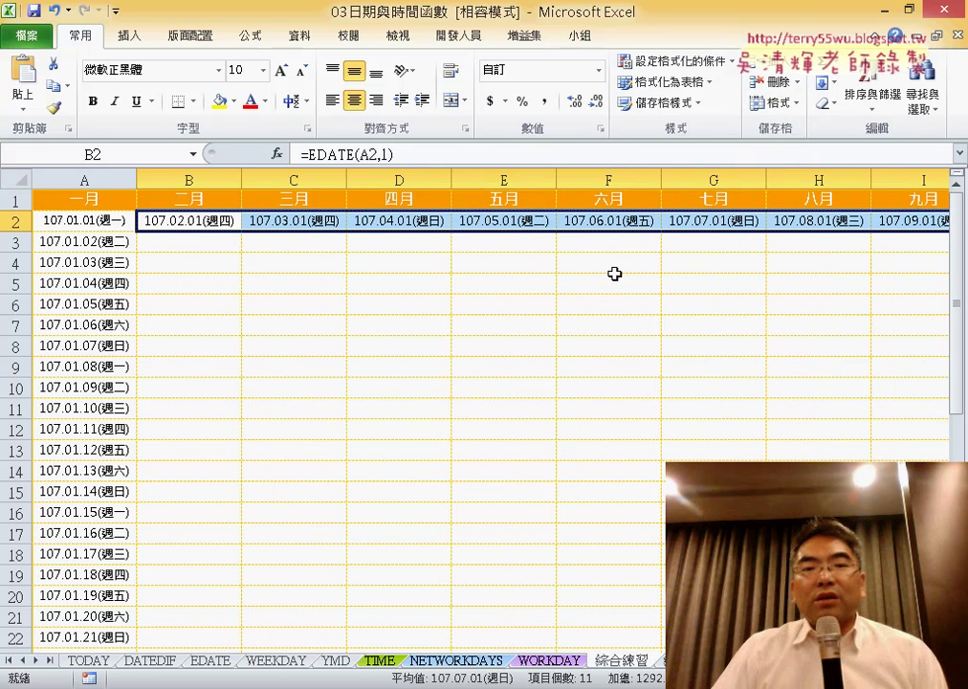
left_click(101, 242)
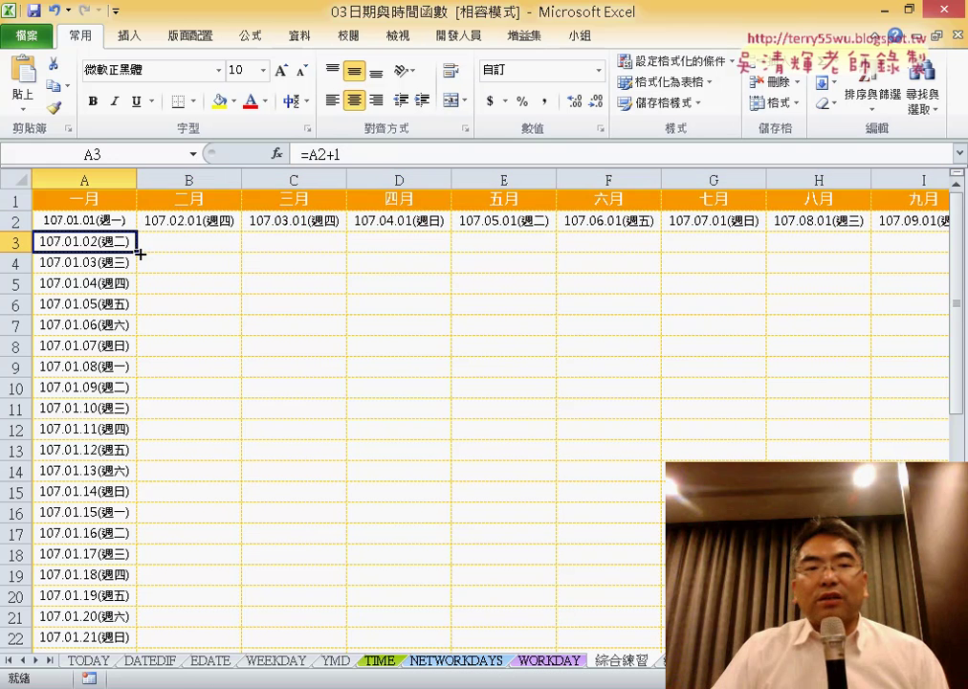
Step: Fill the =A2+1 daily formula across A3:L32 so each month runs 31 rows
mouse_move(140, 254)
left_mouse_down()
mouse_move(139, 622)
mouse_move(861, 628)
mouse_move(823, 535)
left_mouse_up()
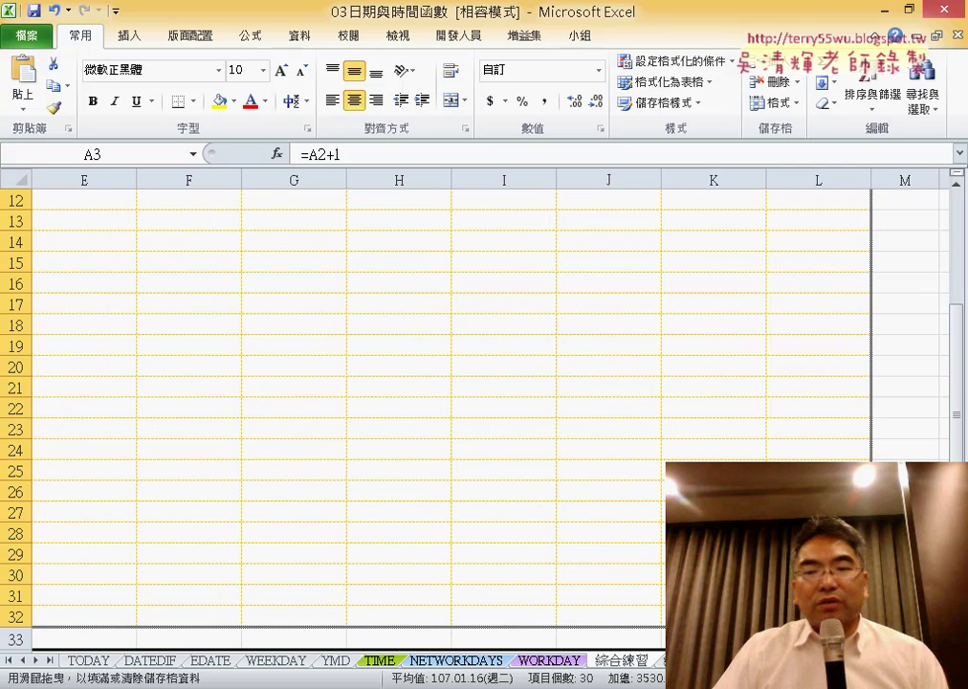
left_click_drag(819, 615, 819, 615)
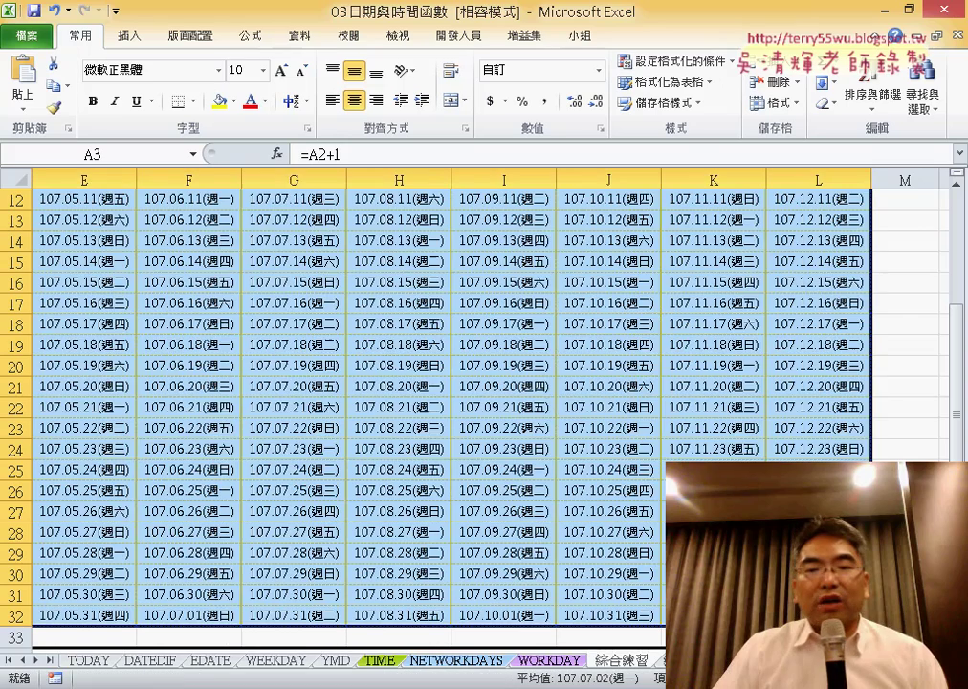
scroll(425, 306, "left", 1)
scroll(426, 306, "left", 3)
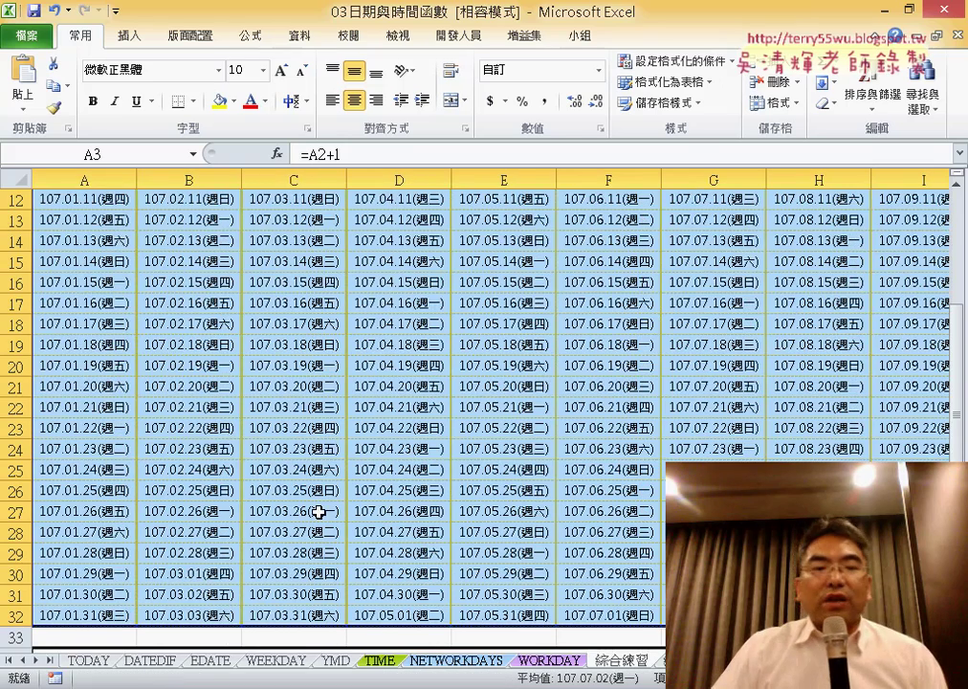
Step: Review the bottom rows where February spills into 107.03.01–107.03.03
scroll(319, 512, "up", 4)
scroll(324, 518, "down", 3)
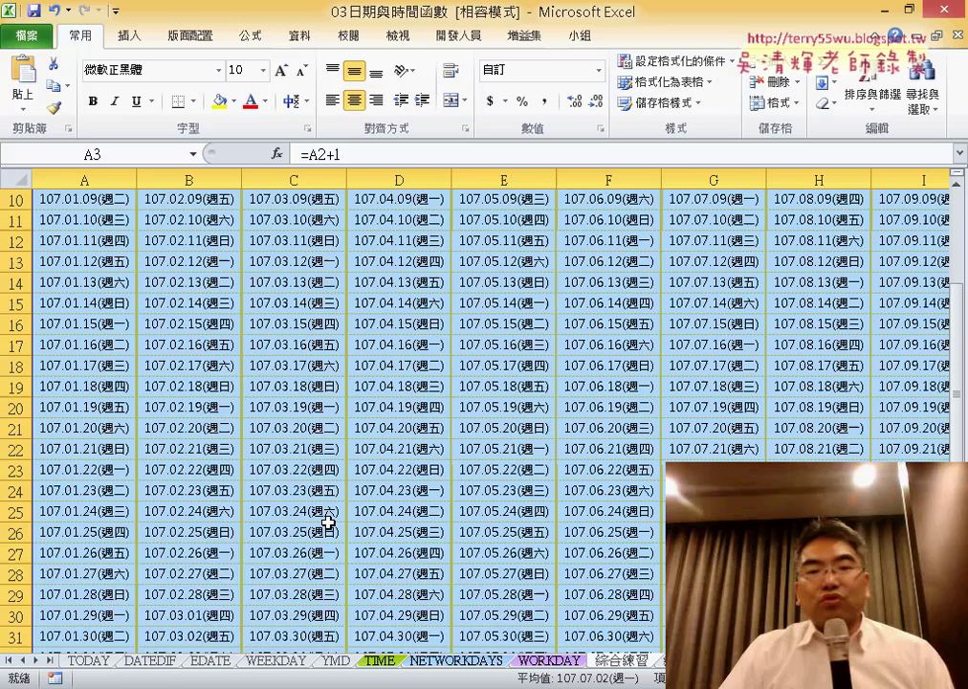
scroll(328, 523, "down", 2)
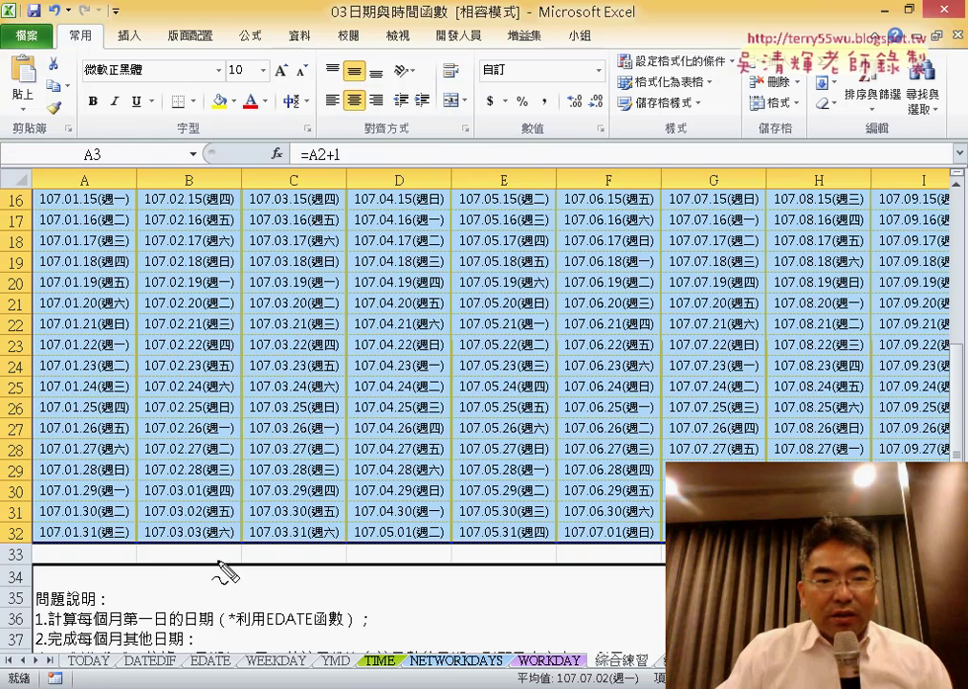
left_click_drag(223, 567, 219, 571)
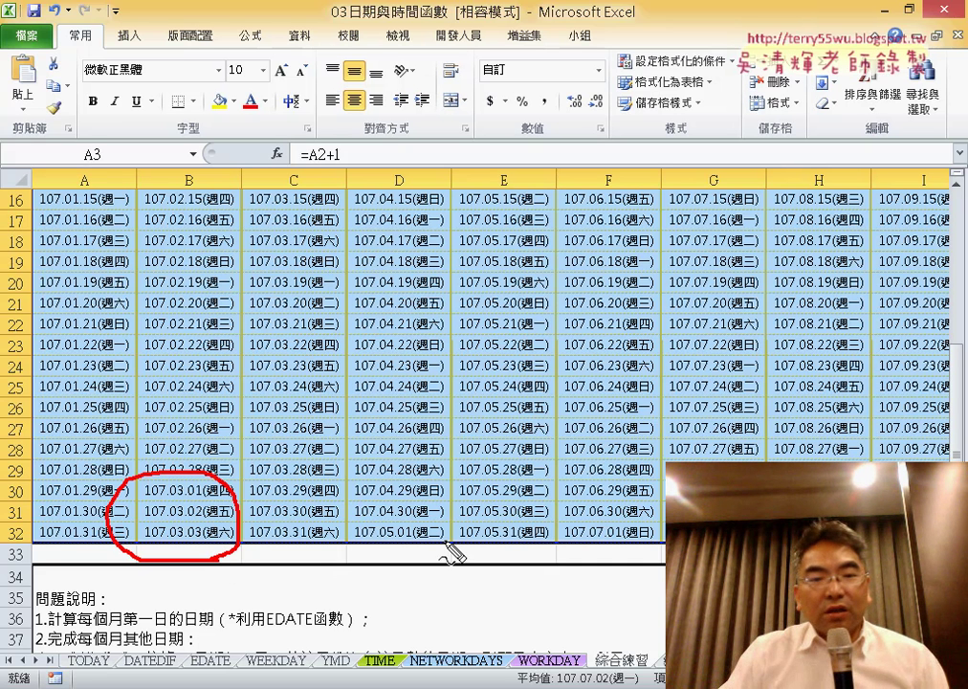
left_click_drag(451, 553, 455, 560)
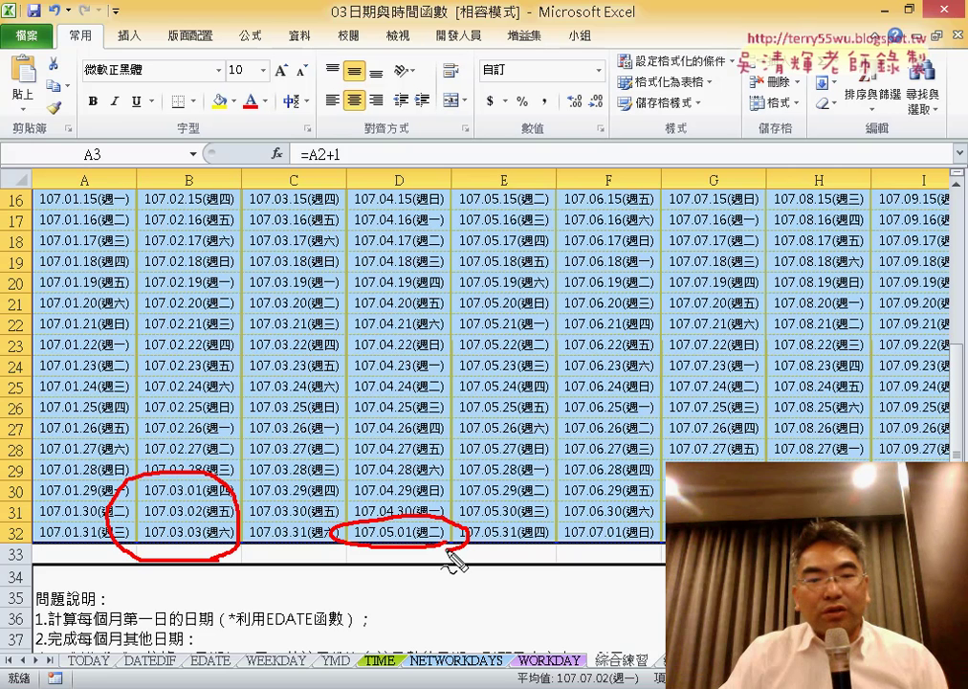
left_click_drag(622, 547, 639, 538)
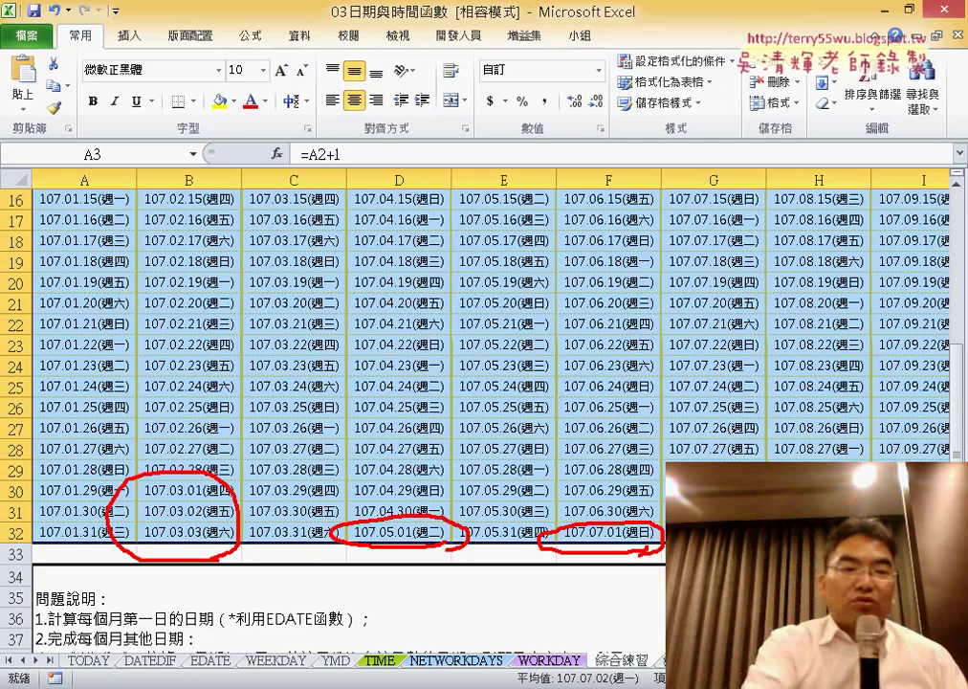
scroll(478, 383, "up", 5)
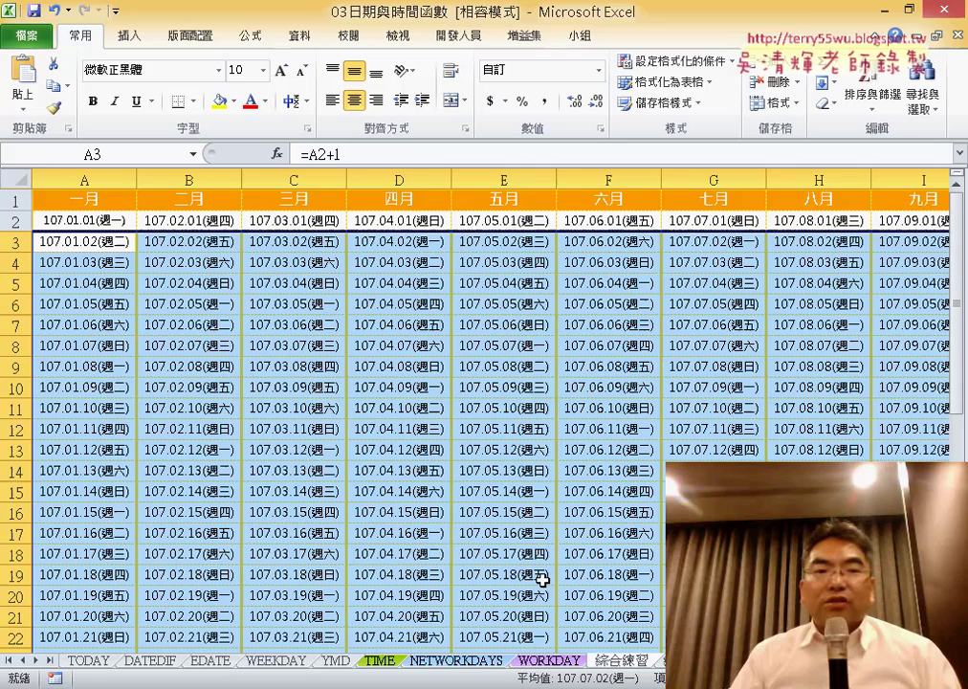
Step: Erase A3's =A2+1 formula and start an IF function in its place
left_click(86, 240)
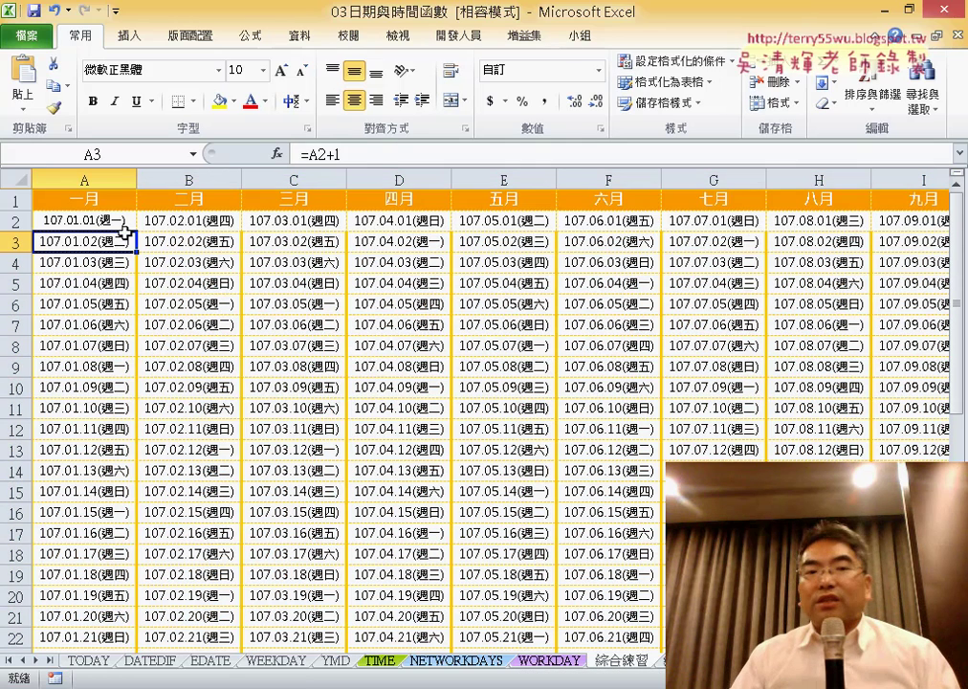
left_click_drag(312, 154, 382, 156)
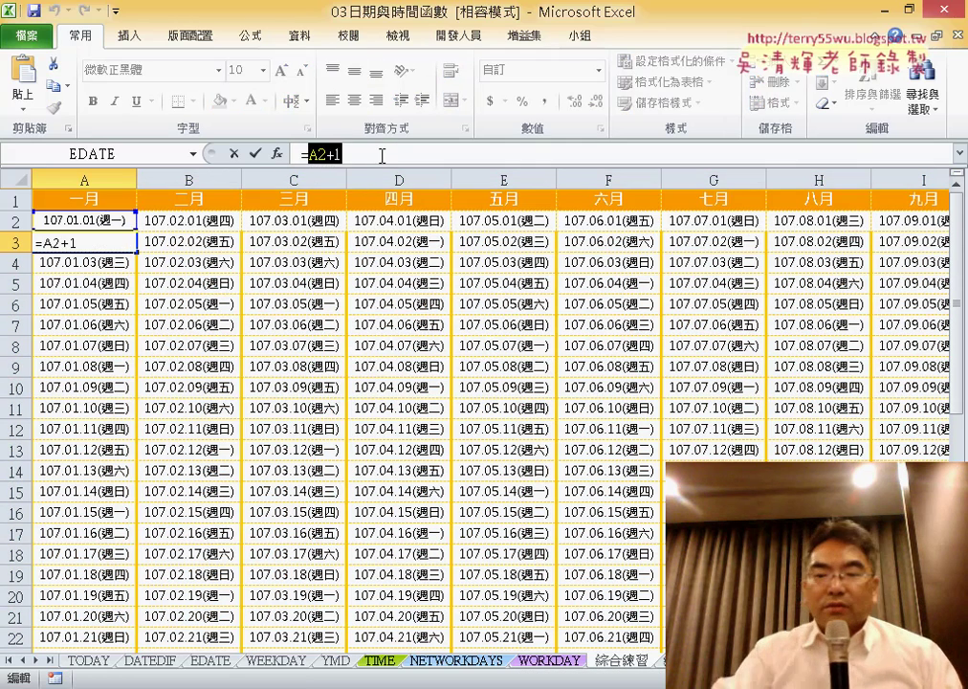
key("BackSpace")
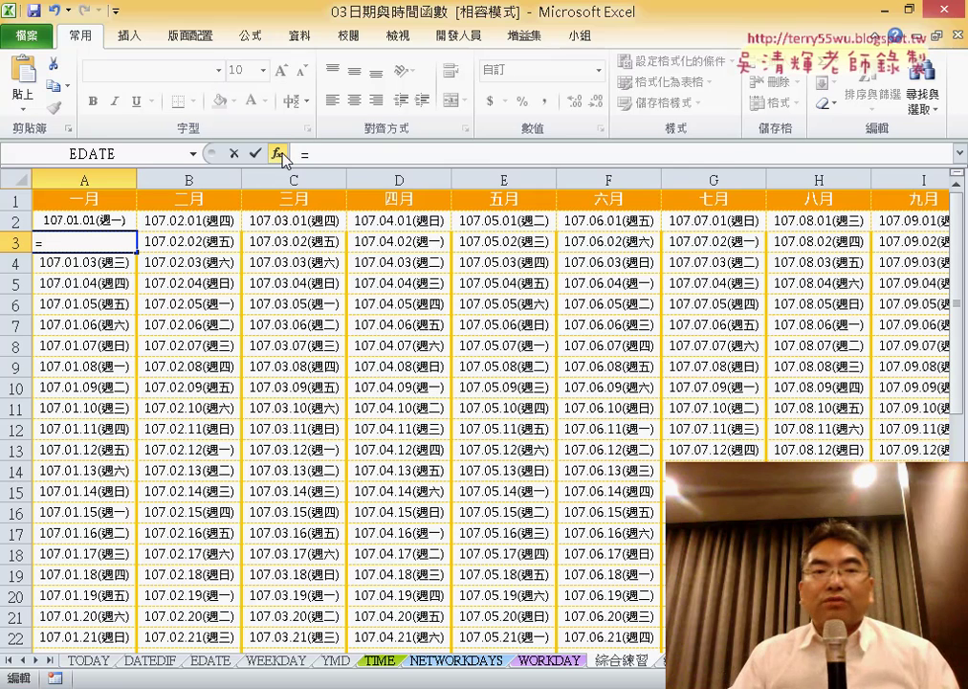
left_click(278, 153)
left_click(541, 189)
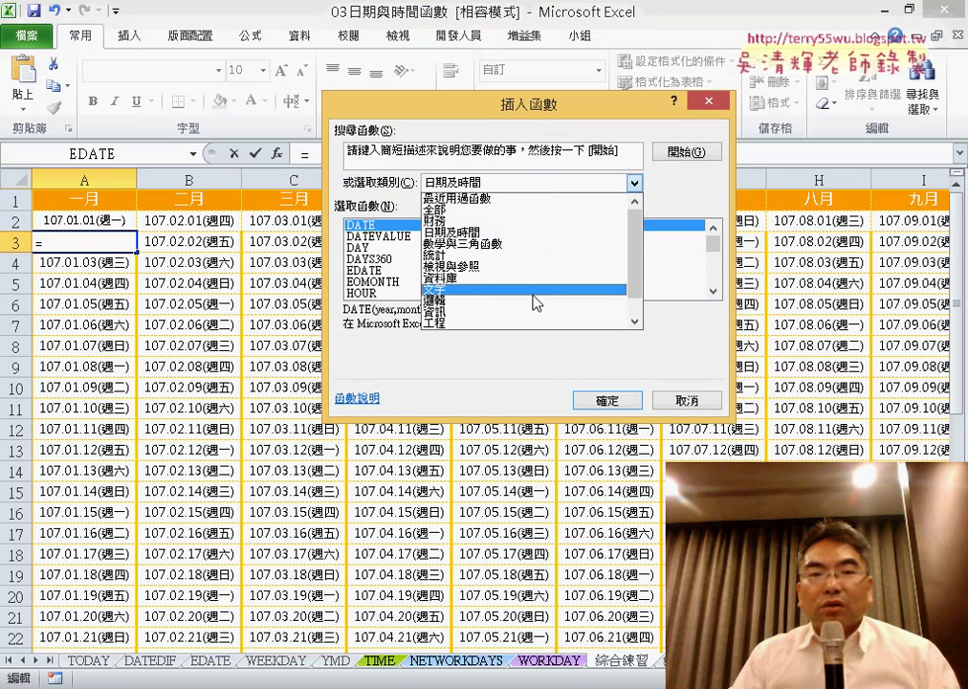
left_click(534, 298)
double_click(356, 247)
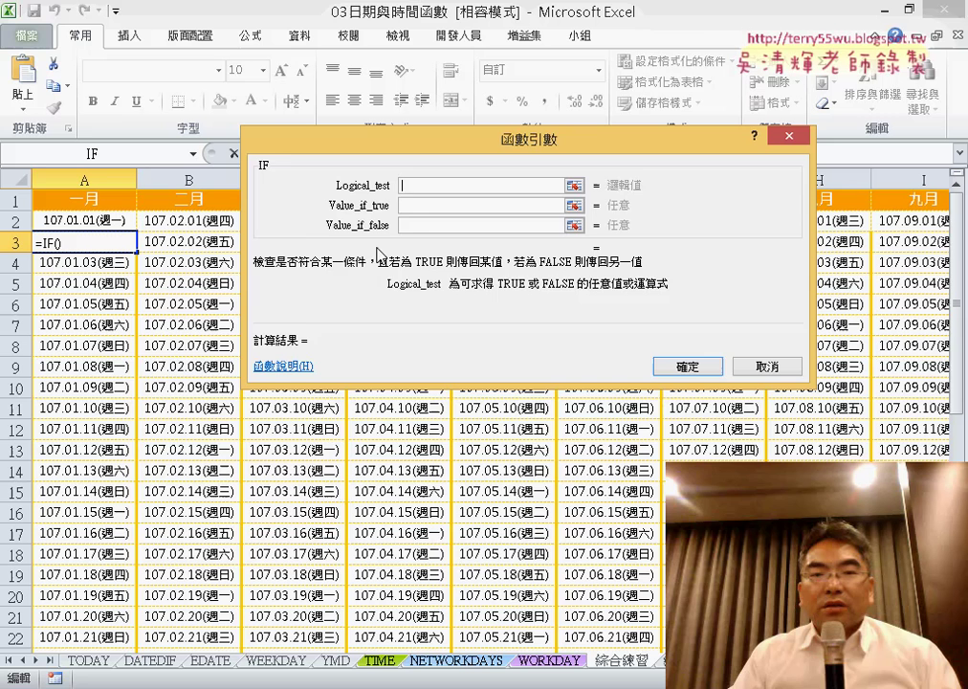
Step: Enter month(A2)<>month(A2+1) as the IF logical test
left_click_drag(352, 340, 287, 333)
type("month")
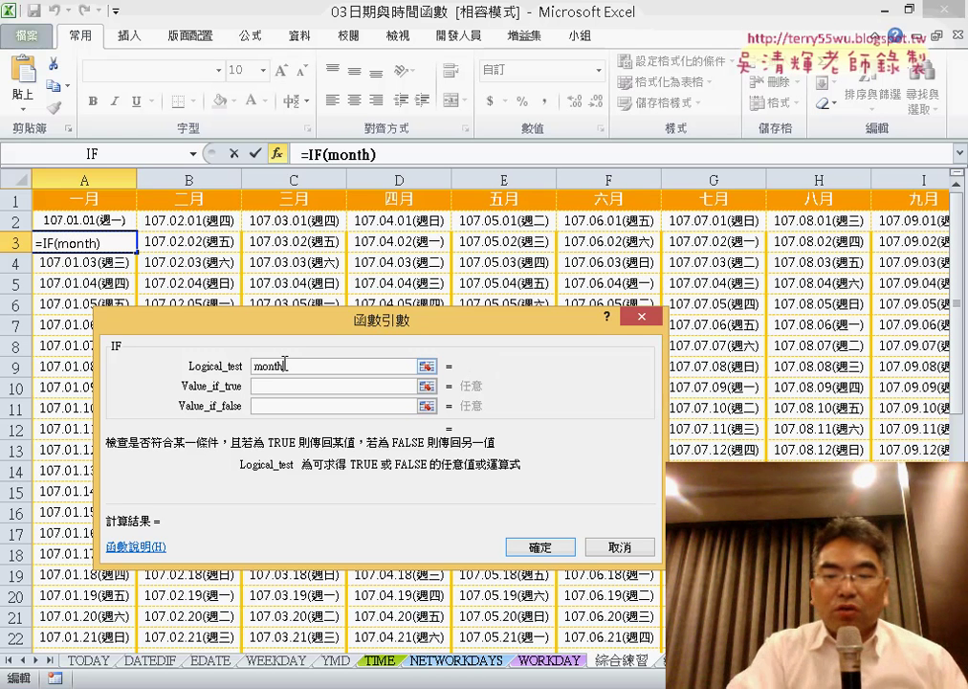
type("(")
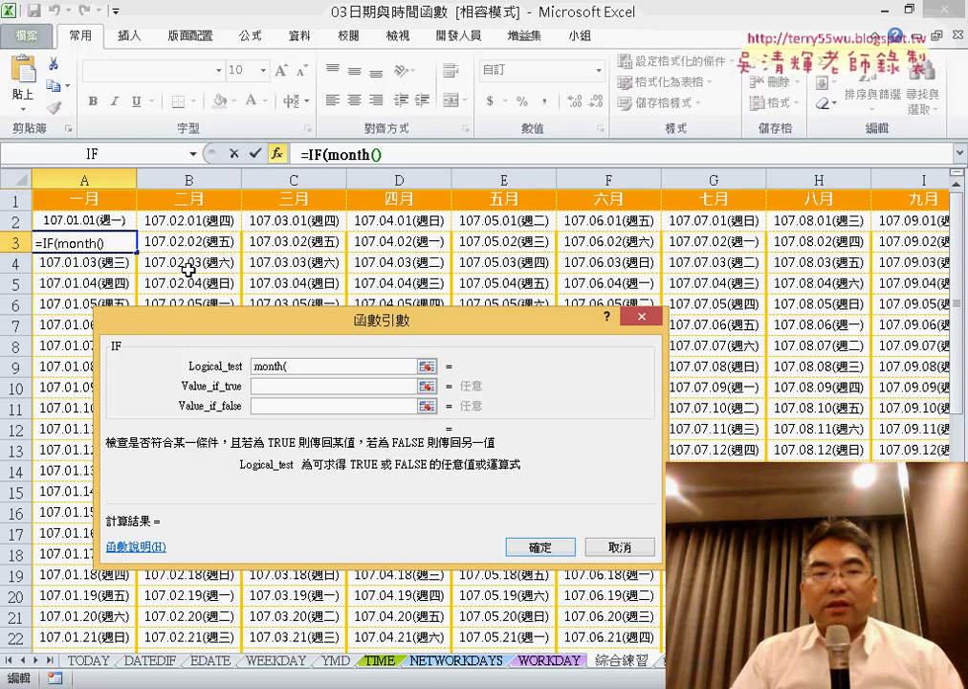
left_click(87, 221)
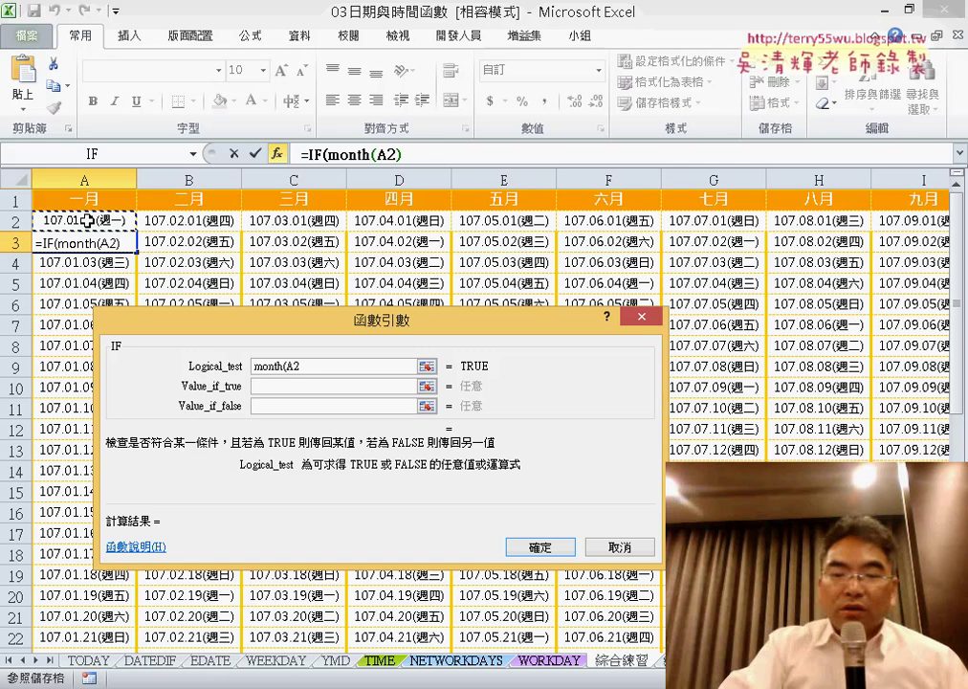
type(")")
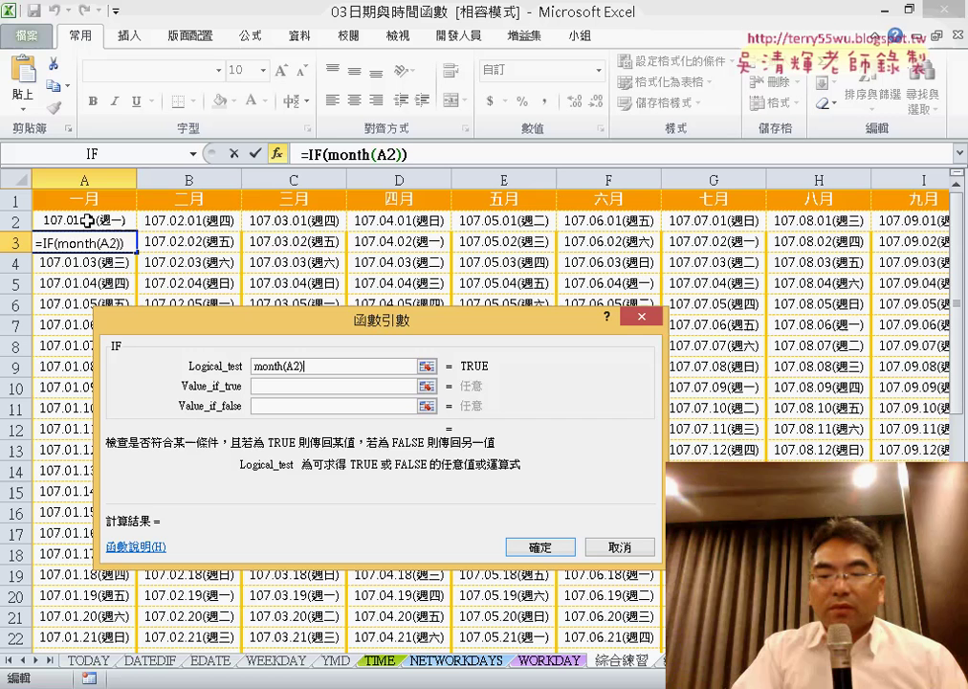
type("<>")
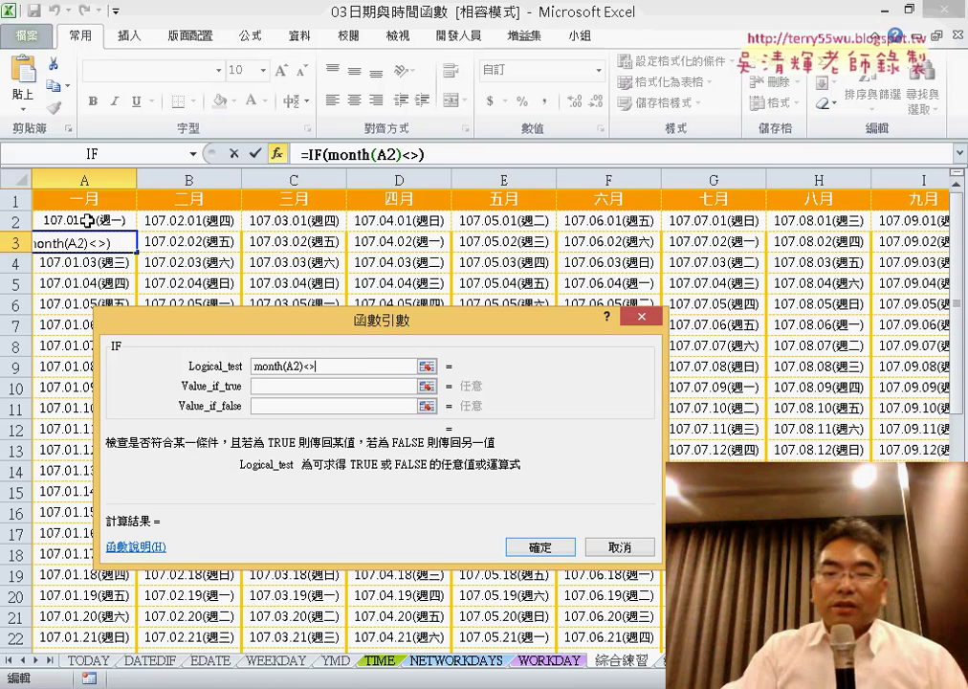
type("mon")
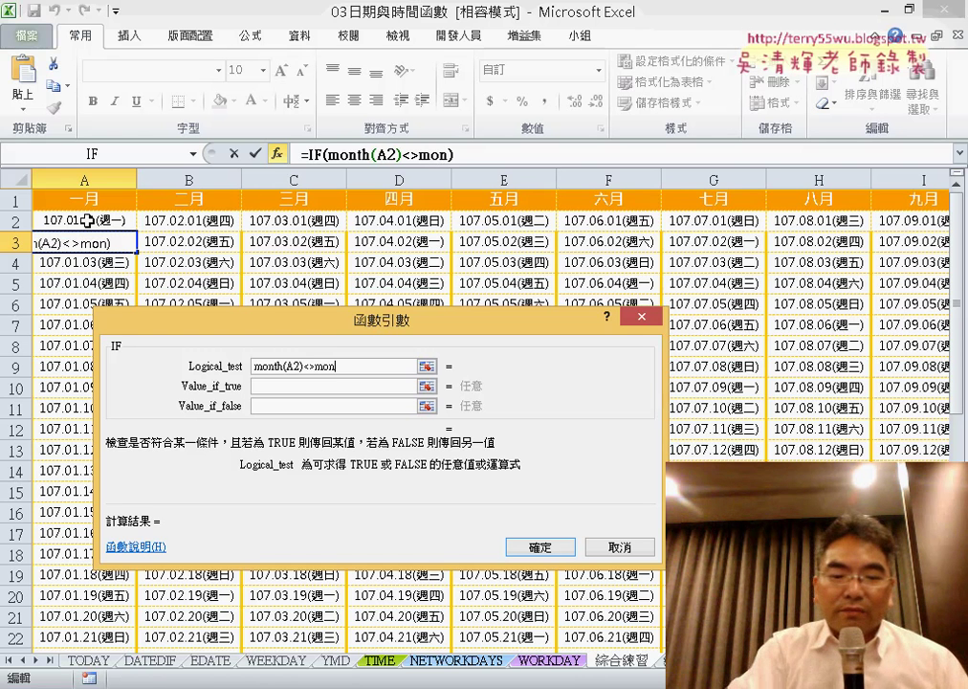
type("th(")
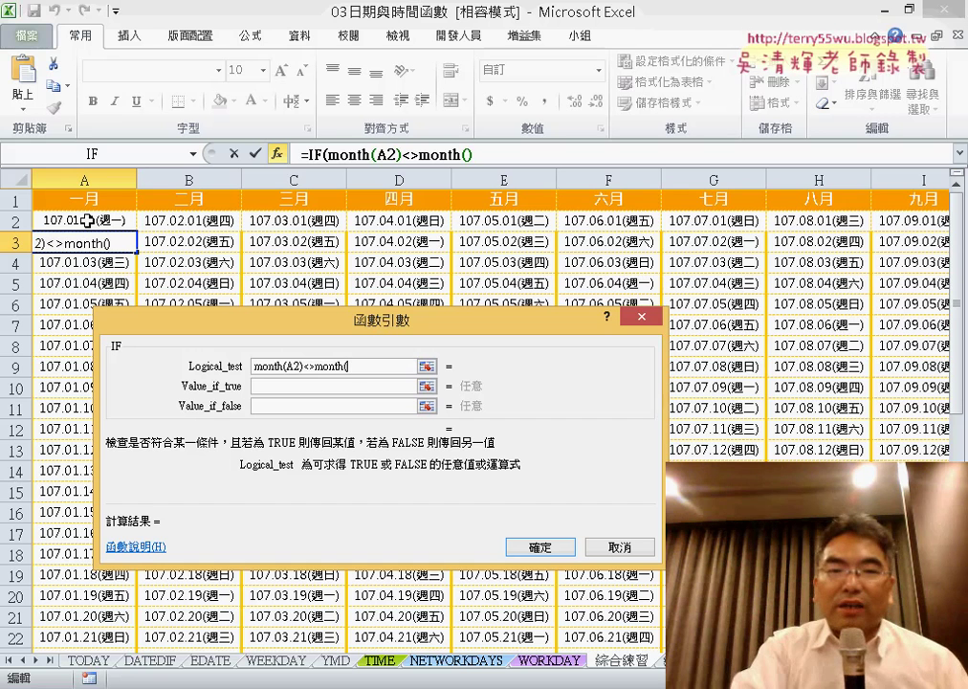
type("A2")
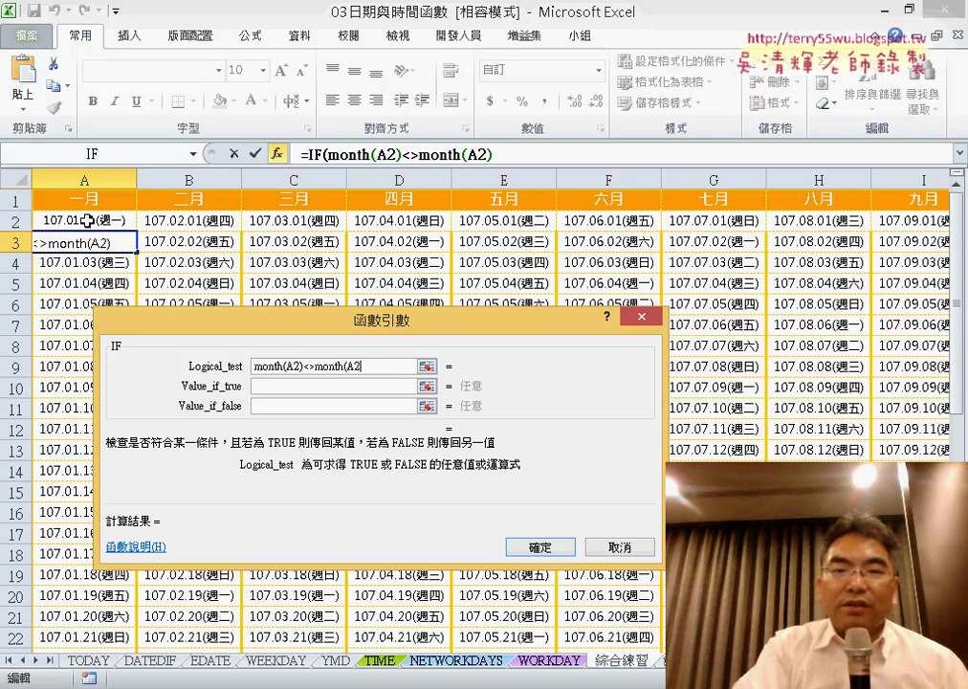
type("+1")
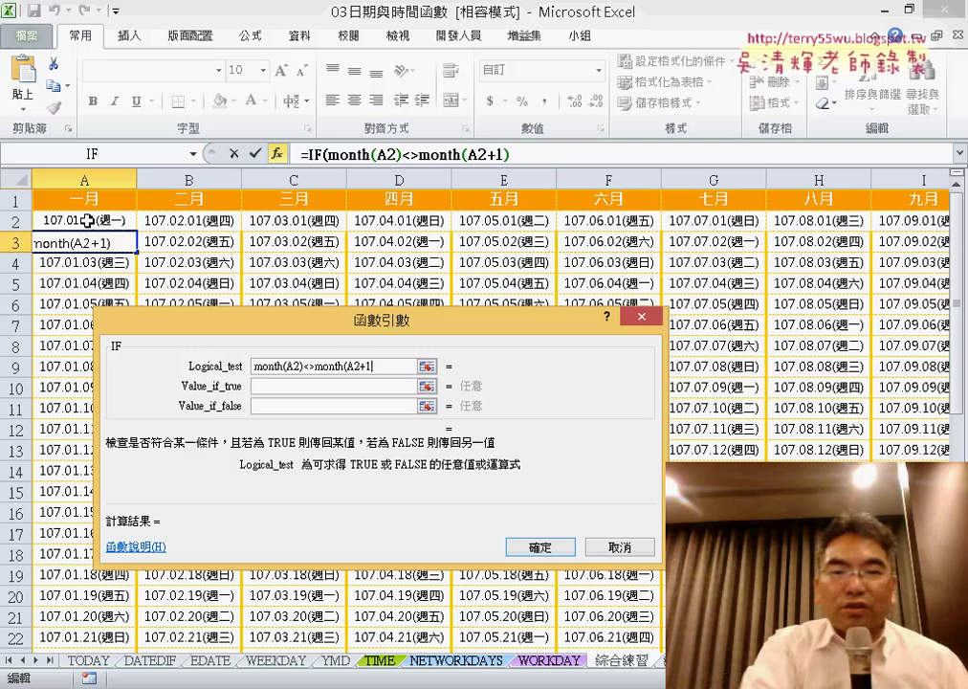
type(")")
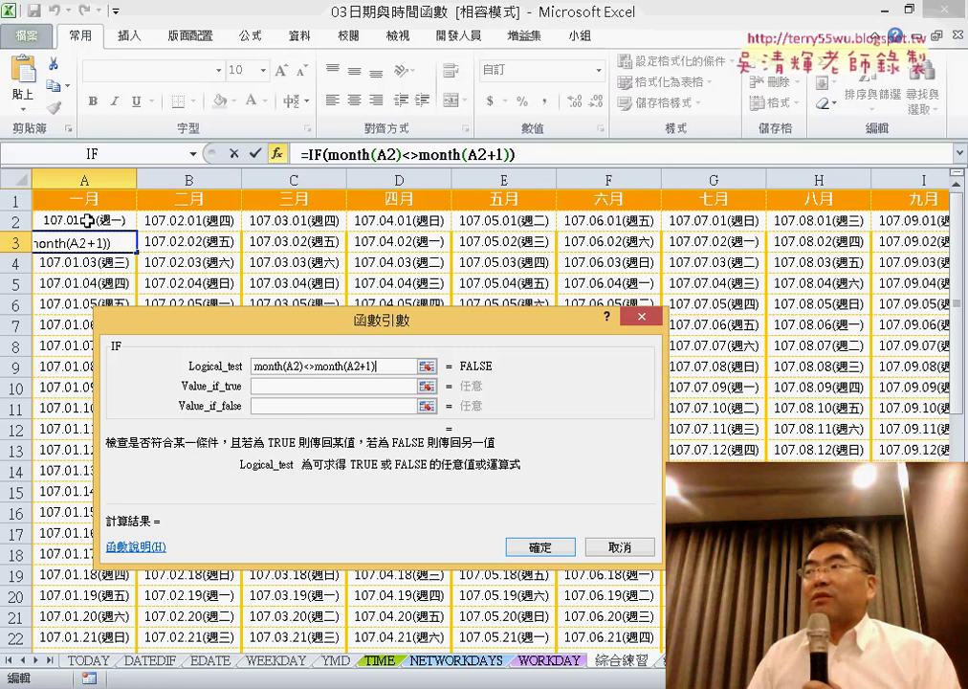
Step: Set Value_if_true to "" and Value_if_false to A2+1, completing A3's IF formula
left_click_drag(425, 320, 526, 186)
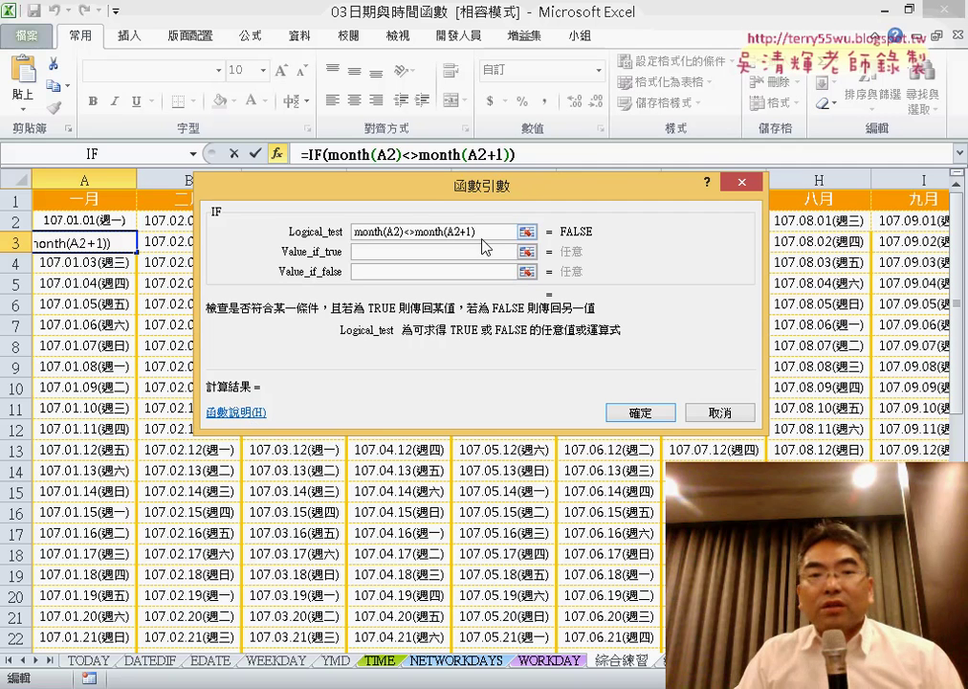
left_click(427, 253)
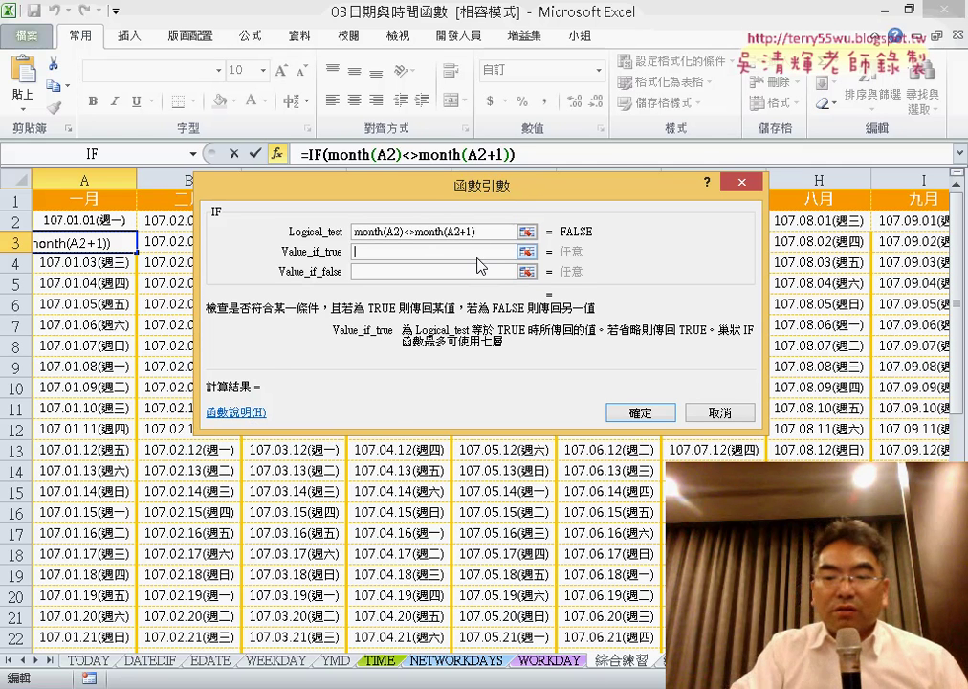
type("\"\"")
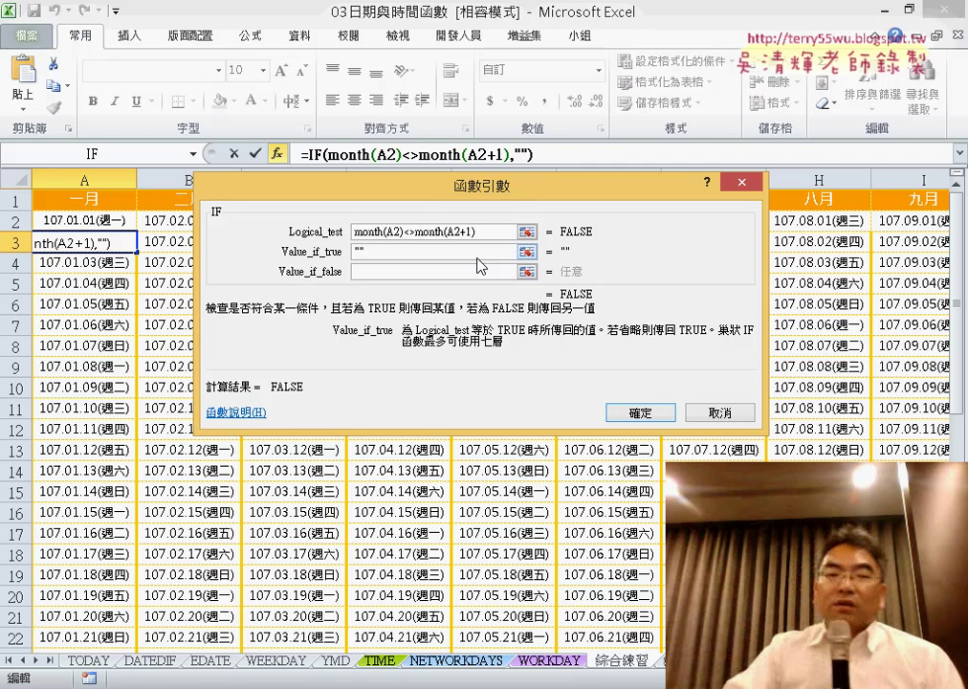
key("Tab")
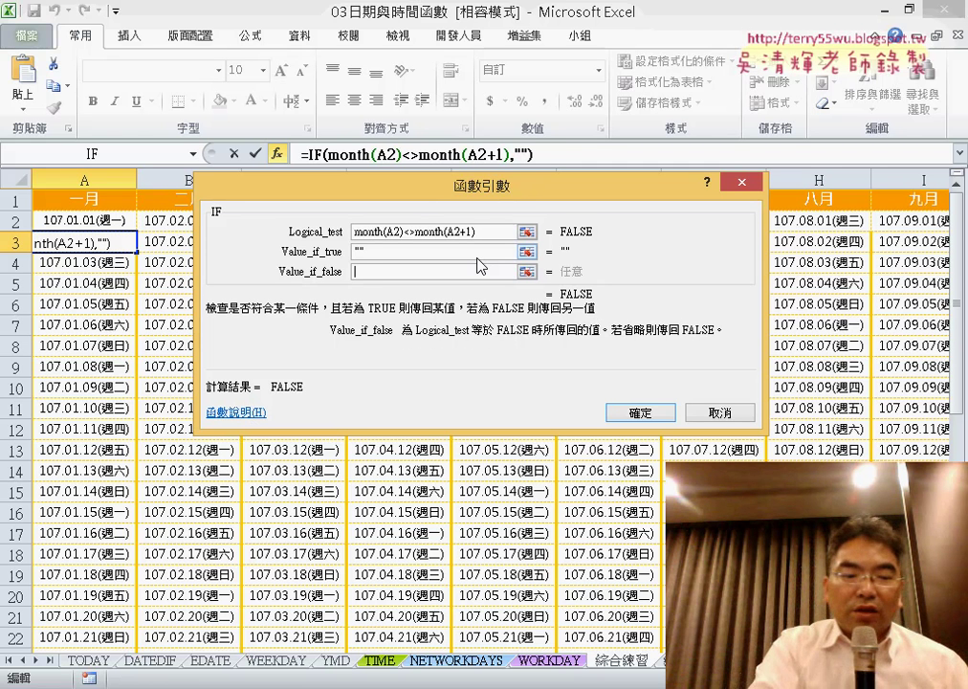
type("A2+")
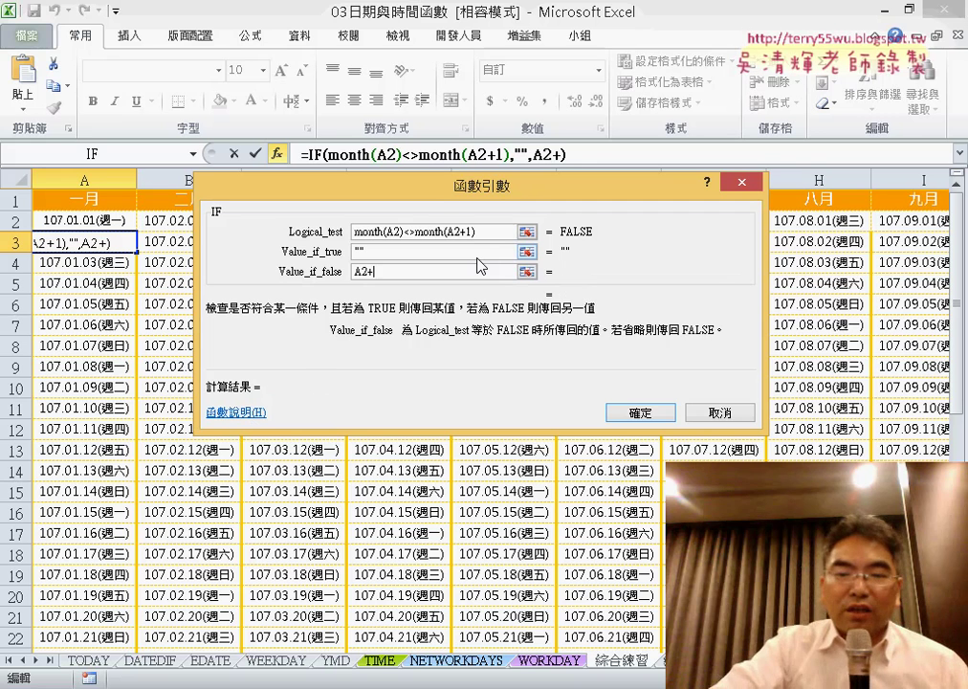
type("1")
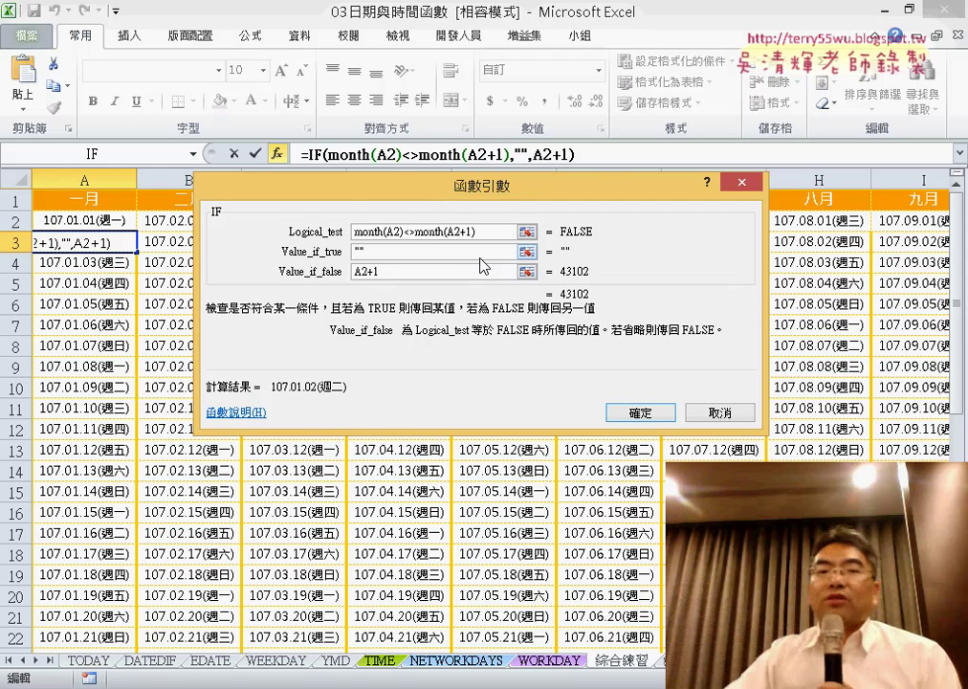
left_click(640, 413)
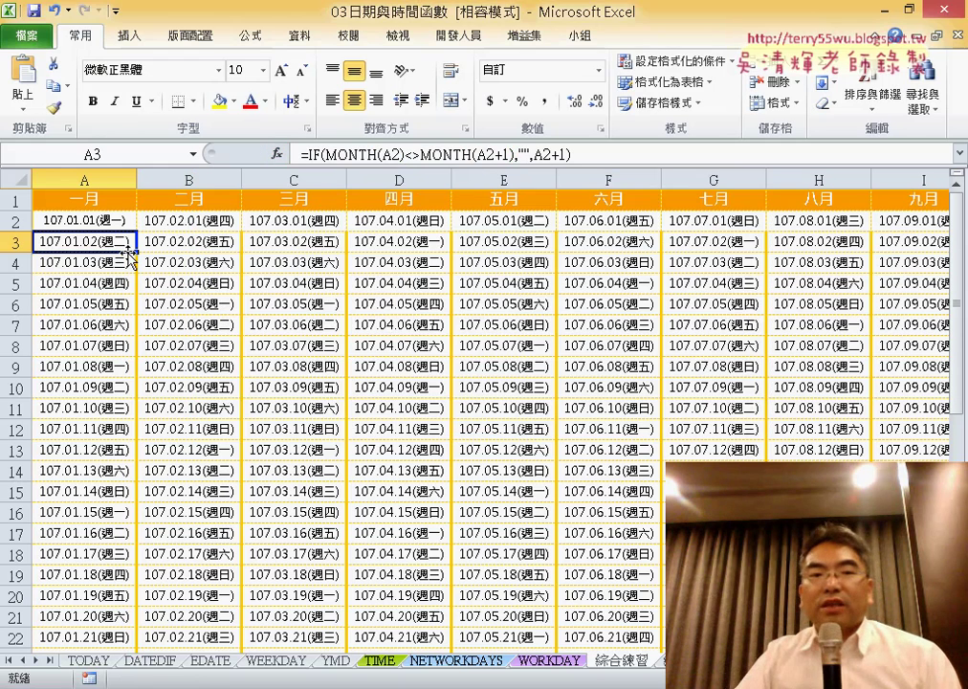
Step: Fill A3's IF formula over A3:B32, circling blank B30 and #VALUE! in B31:B32
mouse_move(139, 252)
left_mouse_down()
mouse_move(164, 617)
mouse_move(131, 623)
mouse_move(229, 627)
left_mouse_up()
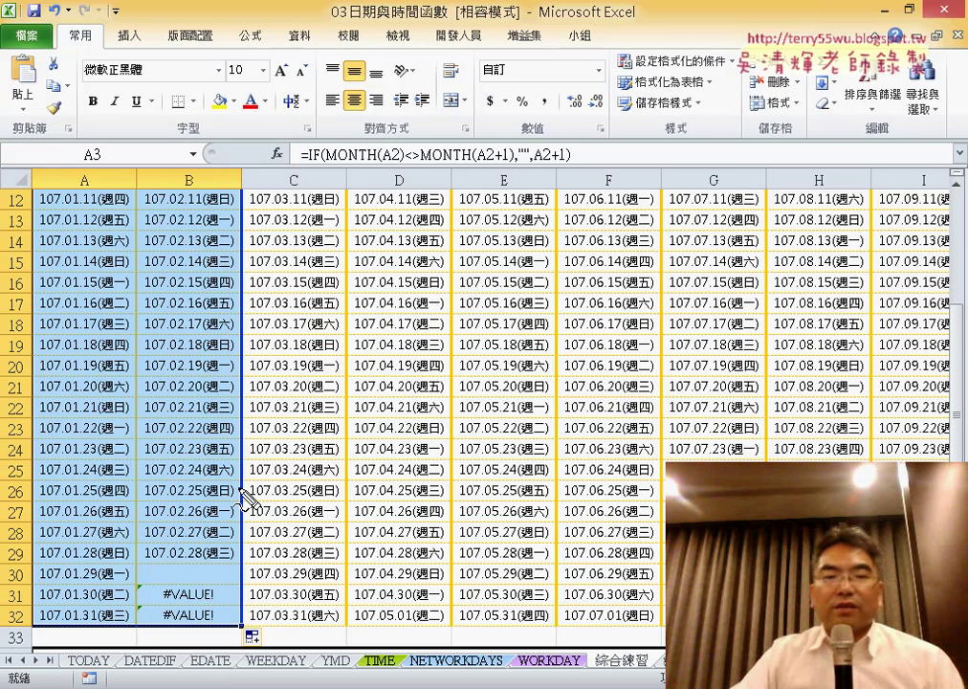
left_click_drag(205, 580, 208, 588)
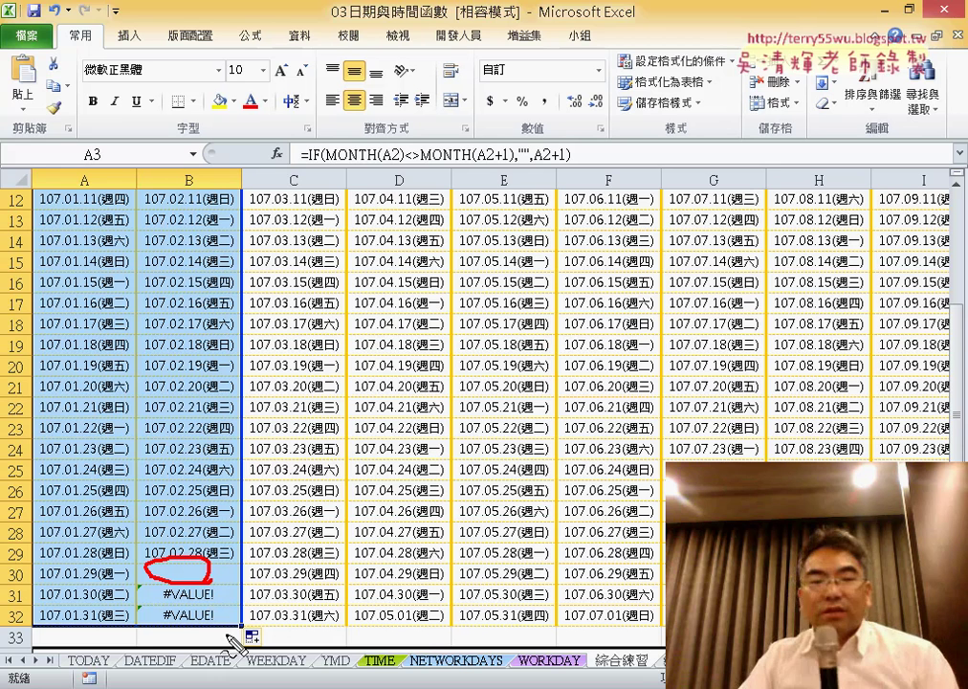
left_click_drag(201, 626, 156, 595)
left_click_drag(225, 618, 153, 578)
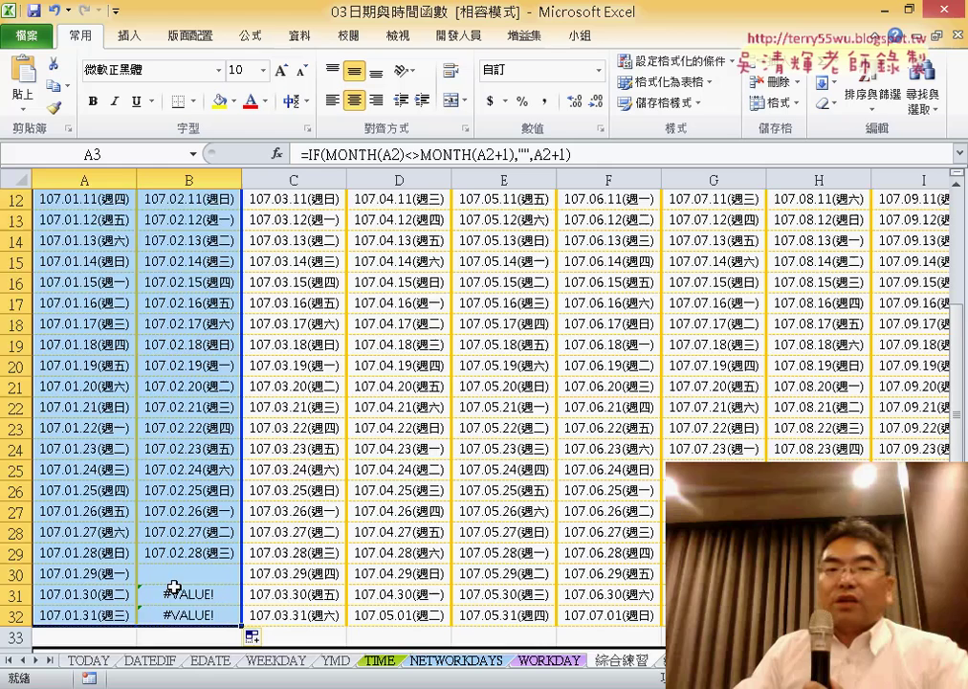
key("Escape")
scroll(5, 199, "up", 4)
Step: Cut the IF expression out of A3's formula
left_click(92, 243)
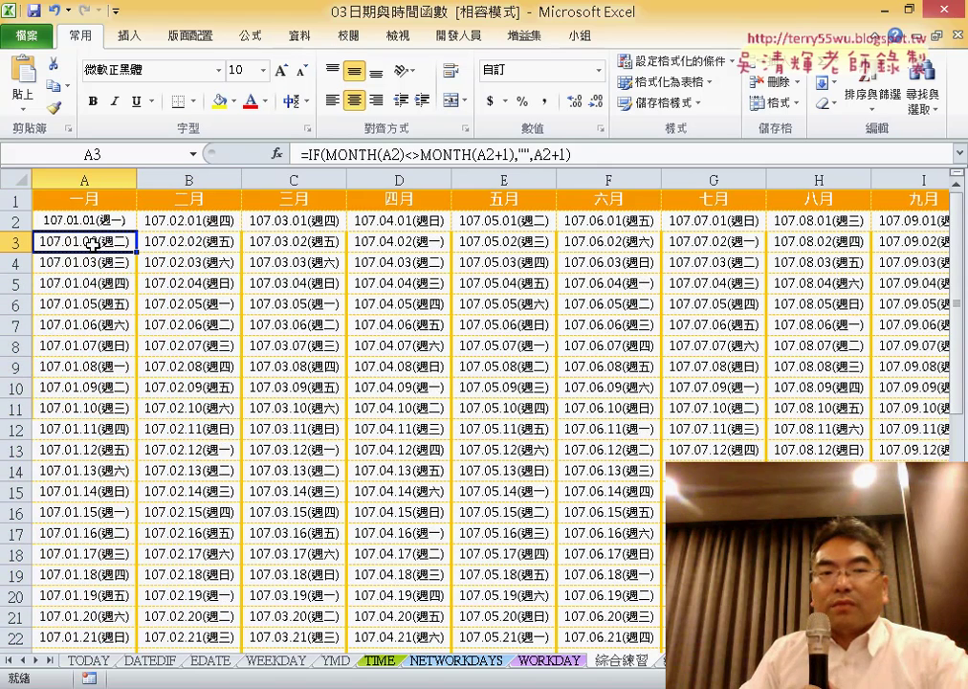
left_click_drag(604, 155, 309, 155)
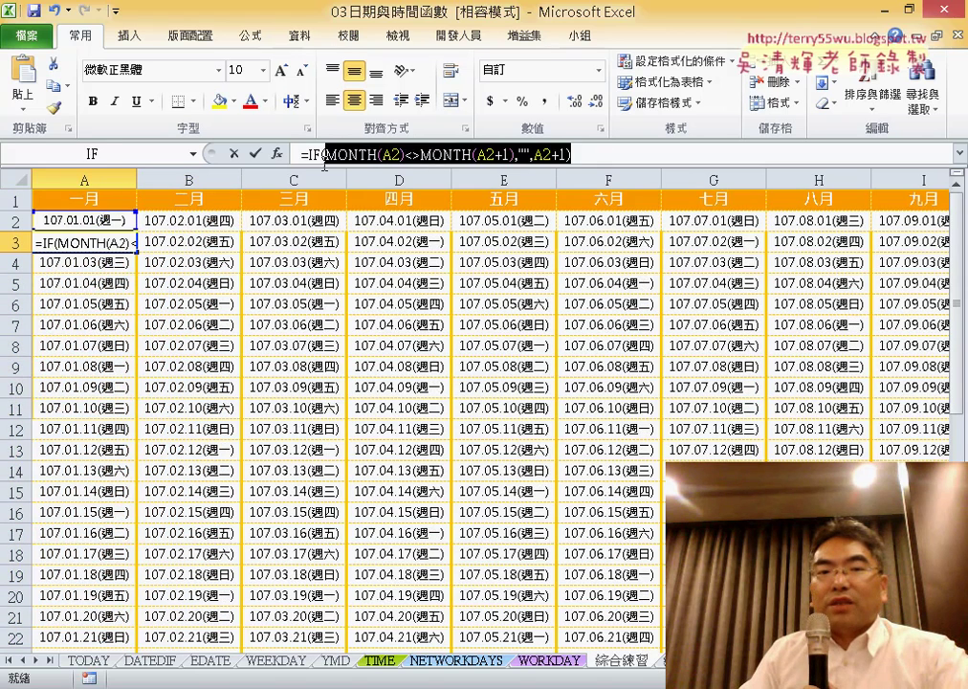
right_click(361, 165)
left_click(325, 173)
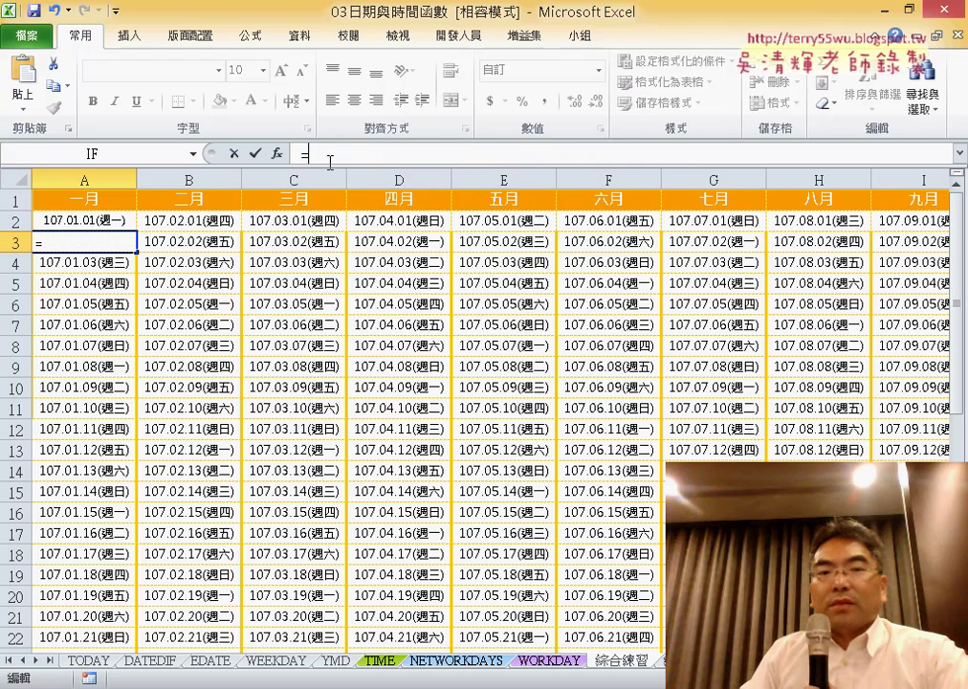
Step: Insert IFERROR with the pasted IF expression as Value and "" as Value_if_error
left_click(277, 154)
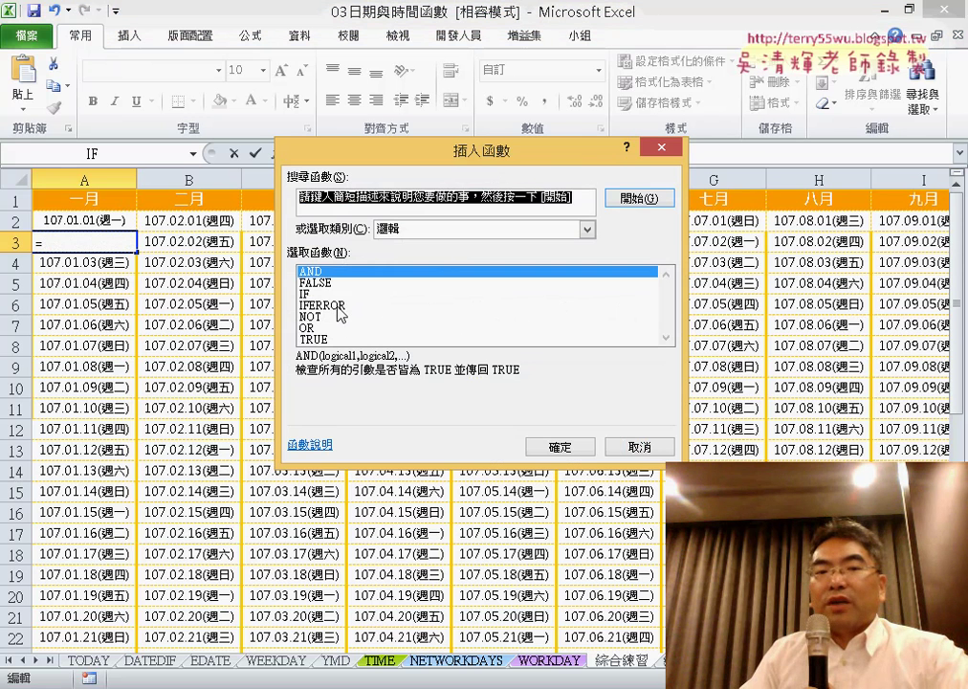
left_click(337, 305)
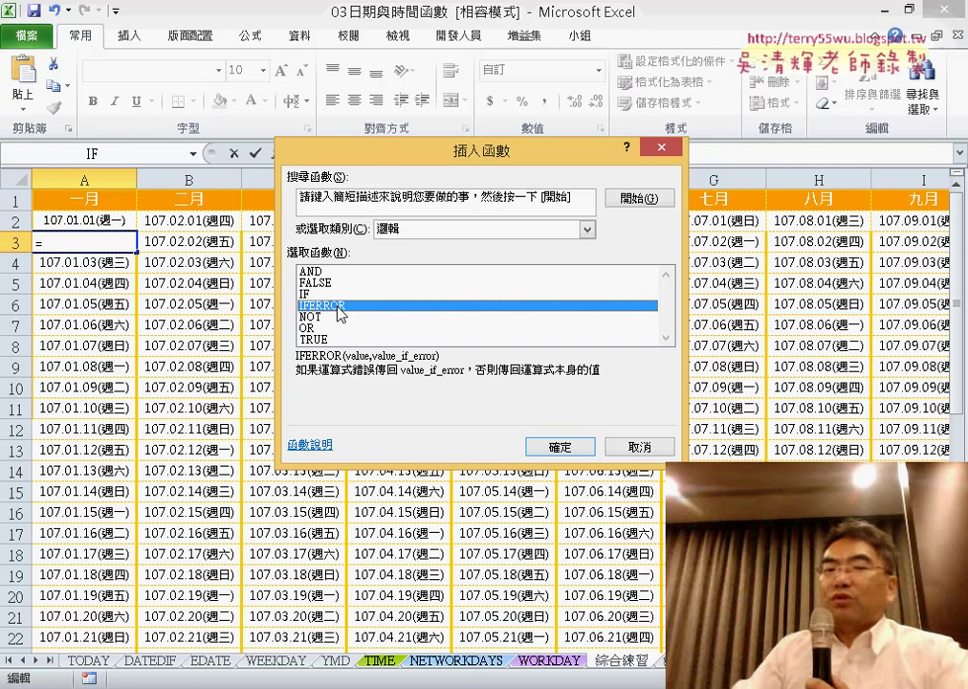
double_click(350, 307)
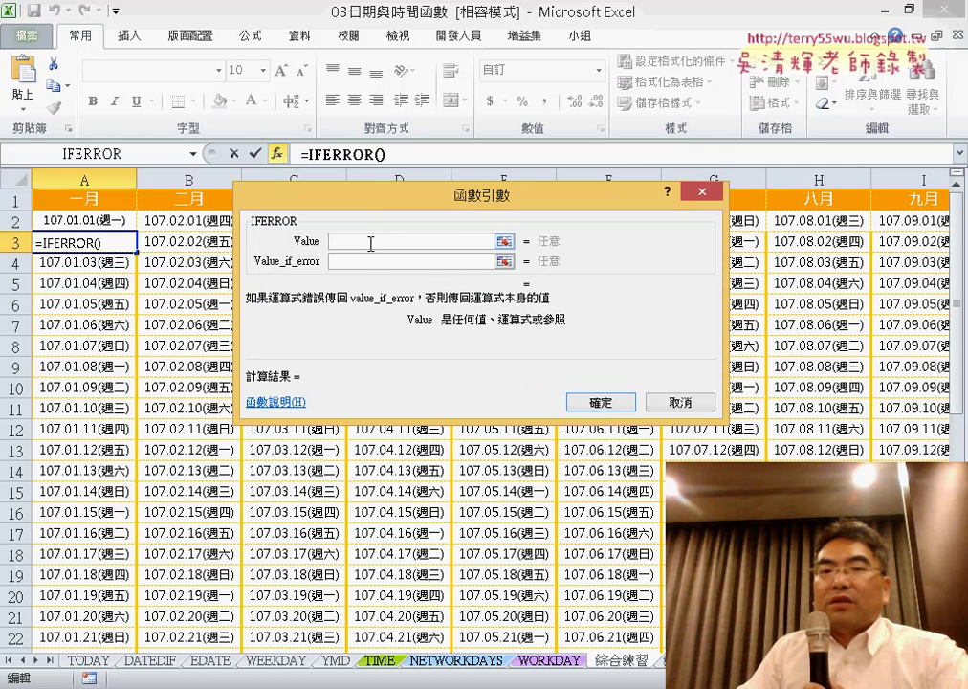
right_click(370, 244)
left_click(411, 301)
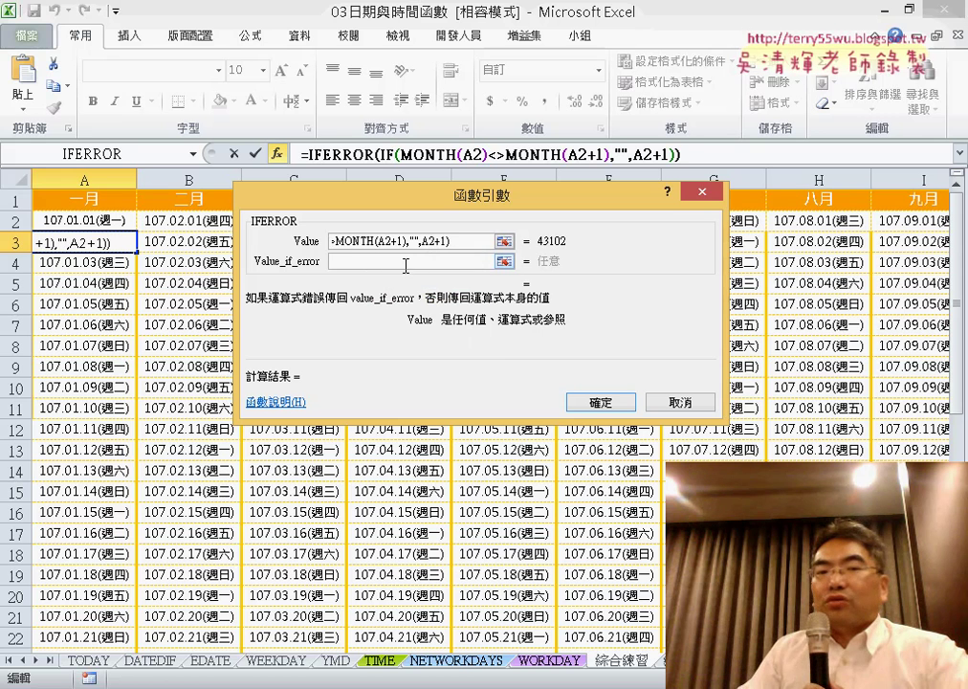
type("\"\"")
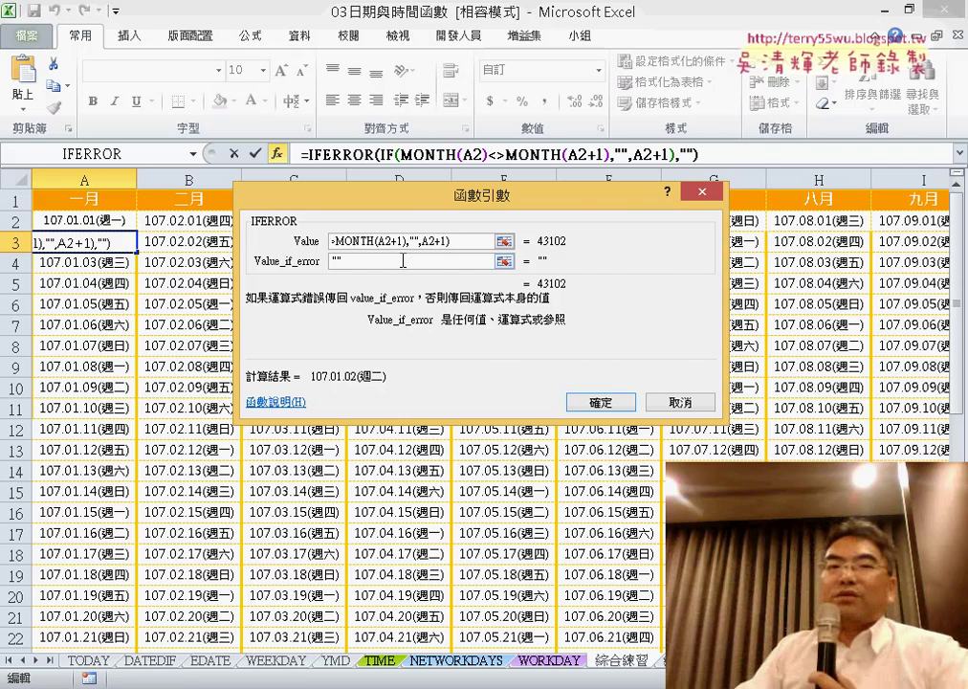
left_click(588, 399)
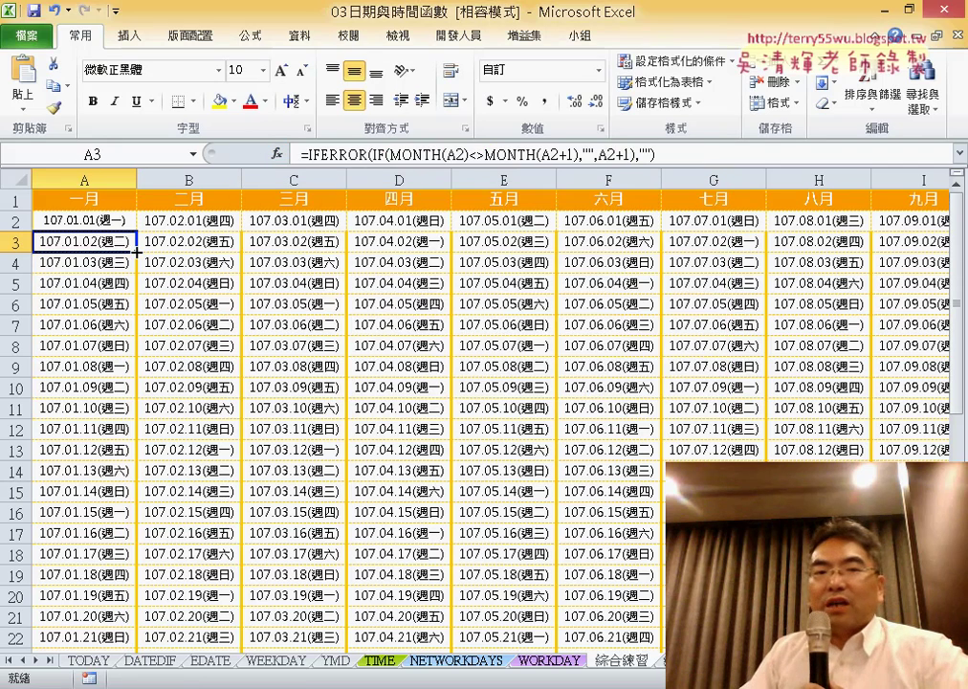
Step: Fill A3's IFERROR formula down to row 32 and across columns A to L
left_click_drag(136, 251, 142, 628)
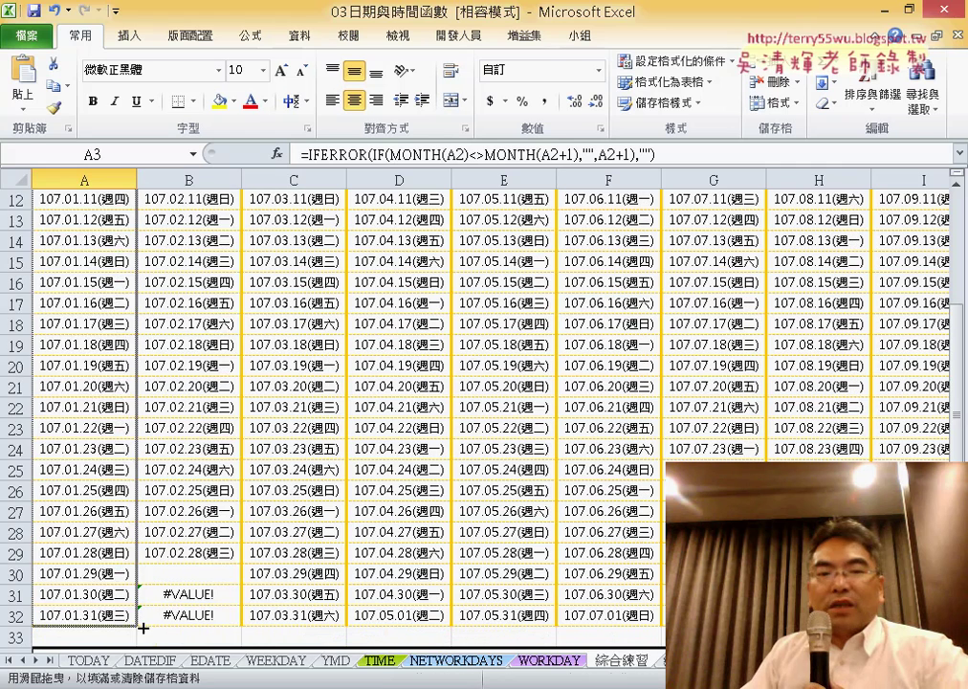
left_click_drag(136, 626, 187, 483)
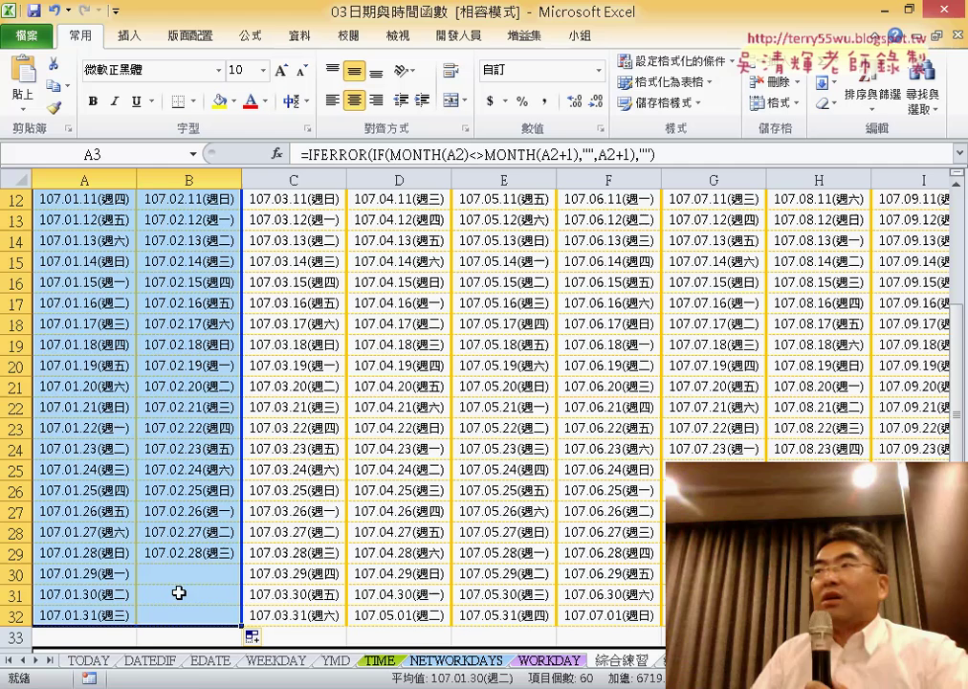
left_click_drag(243, 631, 869, 627)
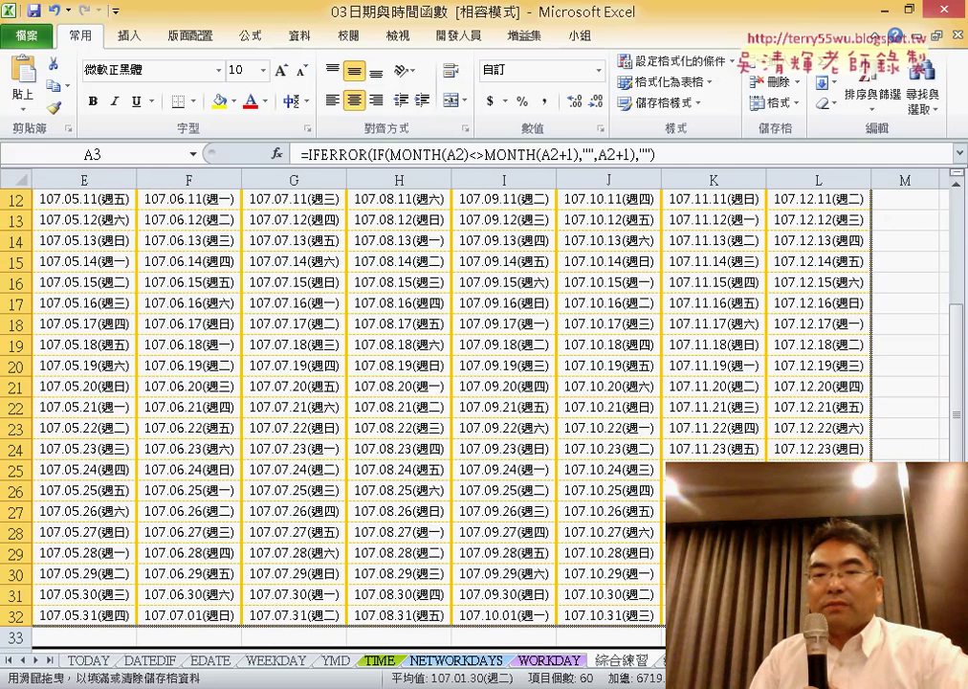
left_click_drag(869, 627, 868, 627)
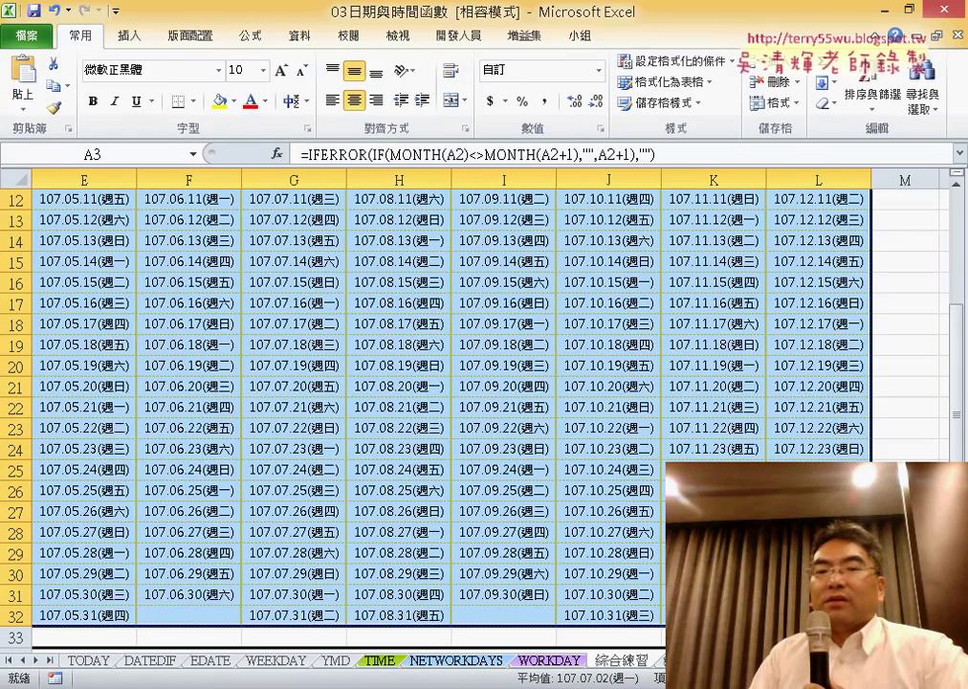
scroll(548, 478, "left", 4)
scroll(547, 477, "up", 4)
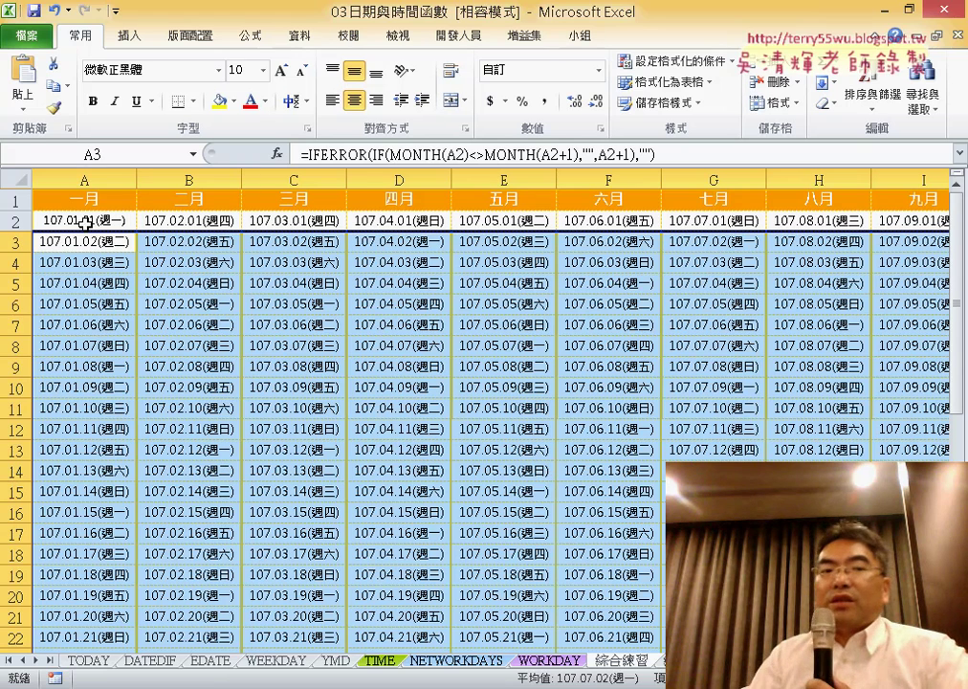
Step: Re-enter the start date in A2 to recalculate, then switch to the PowerPoint formula slide
left_click(84, 222)
left_click(329, 154)
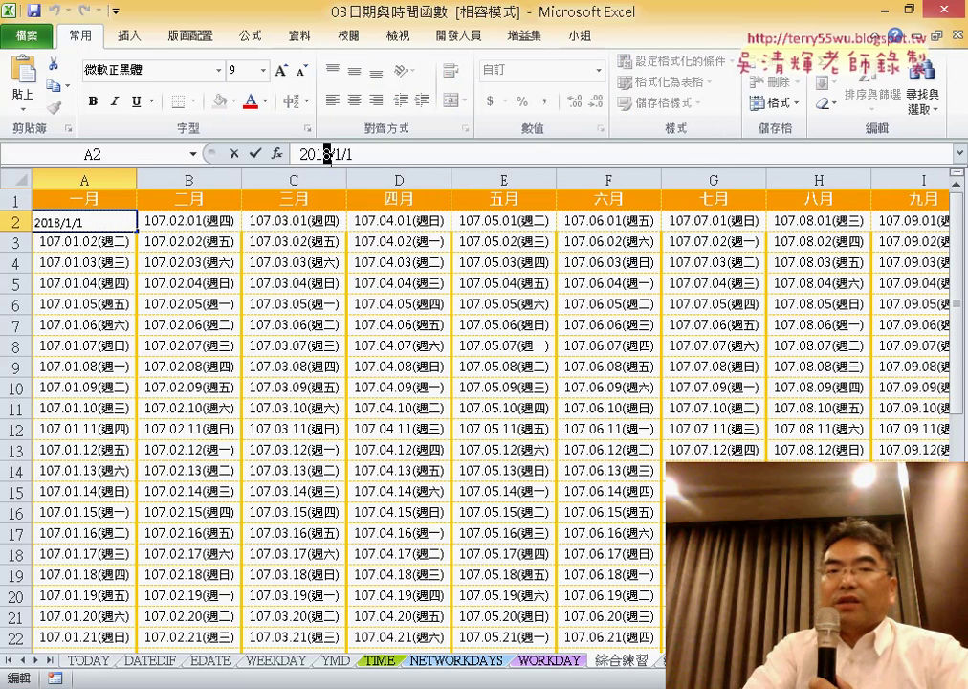
key("Return")
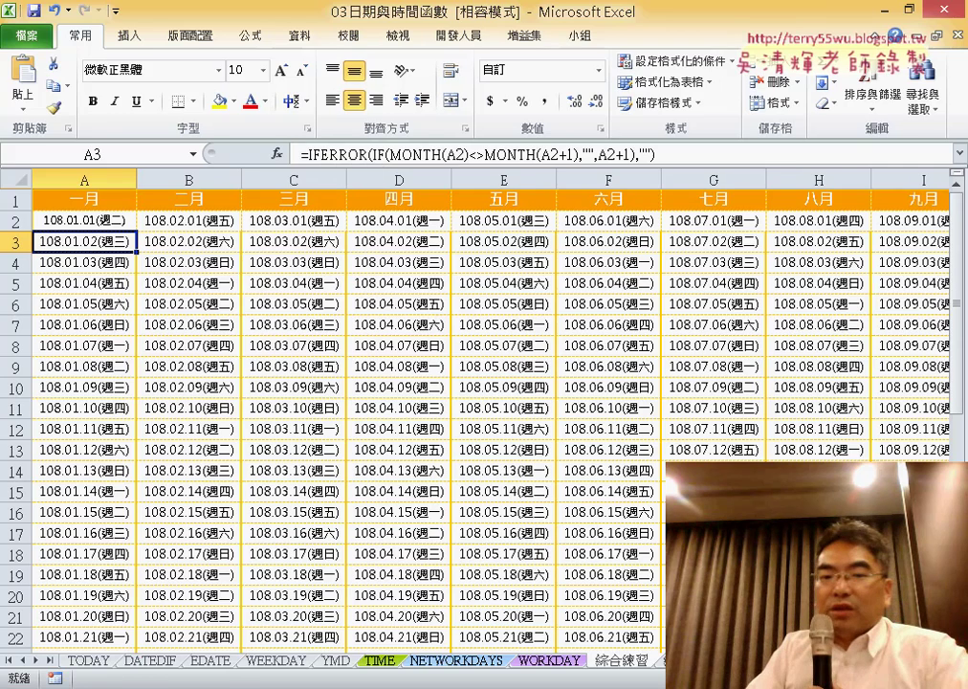
key("alt+Tab")
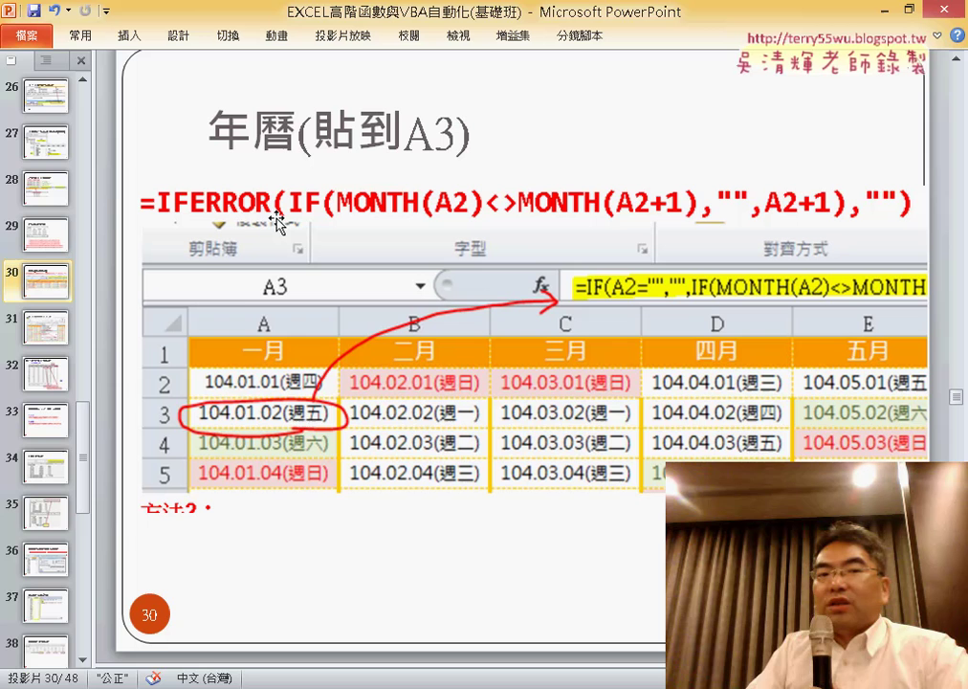
Step: Ink-mark the IFERROR formula on slide 30, erase it, view slide 31, then return to Excel
left_click_drag(92, 222, 55, 222)
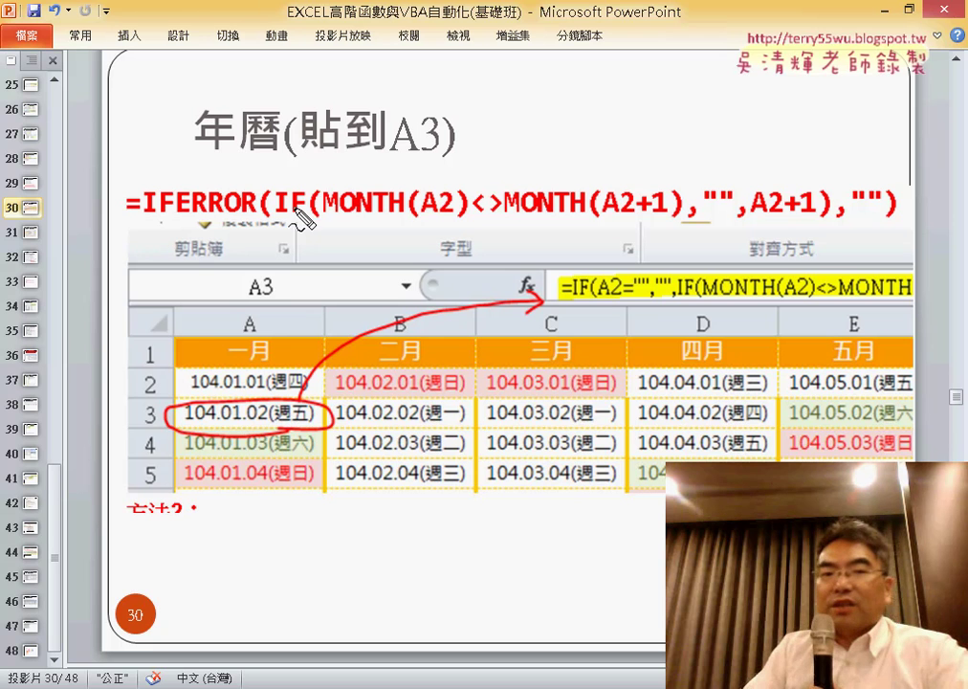
mouse_move(276, 218)
left_mouse_down()
mouse_move(851, 235)
mouse_move(651, 216)
left_mouse_up()
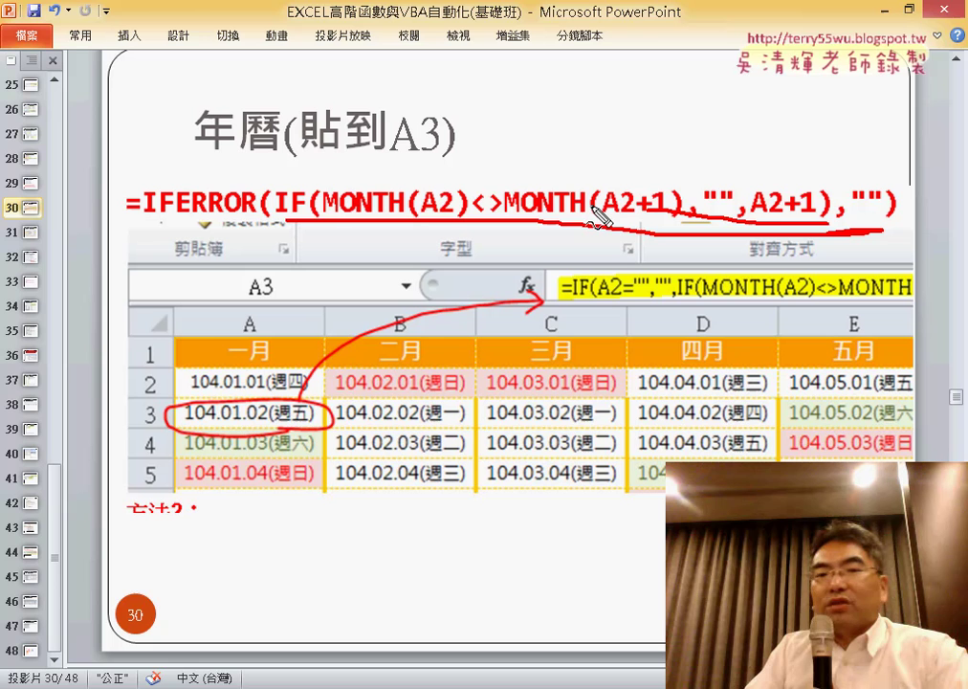
left_click_drag(171, 196, 229, 239)
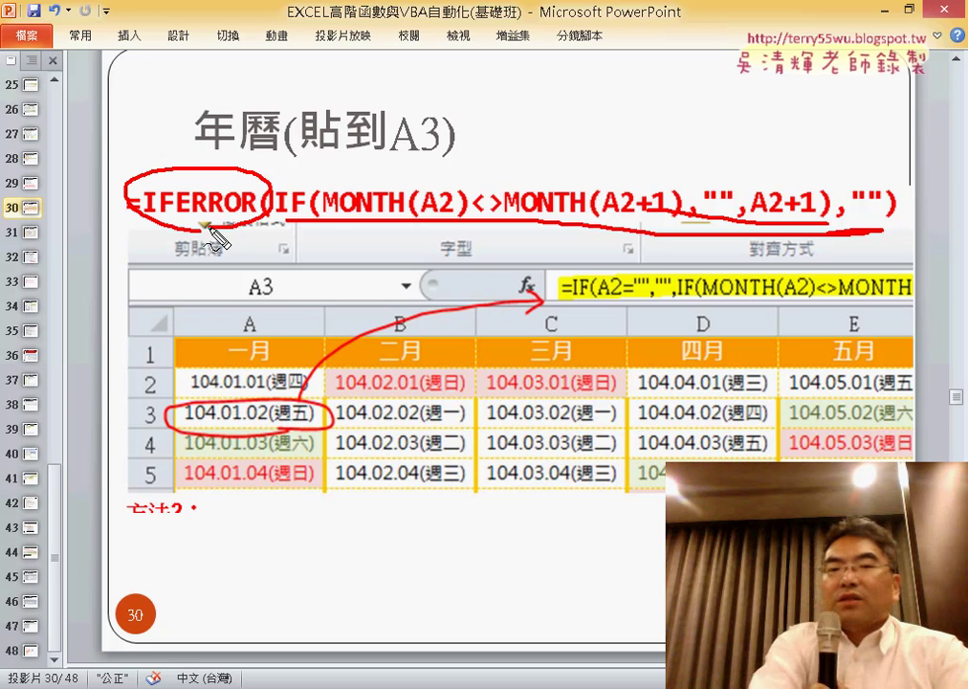
key("e")
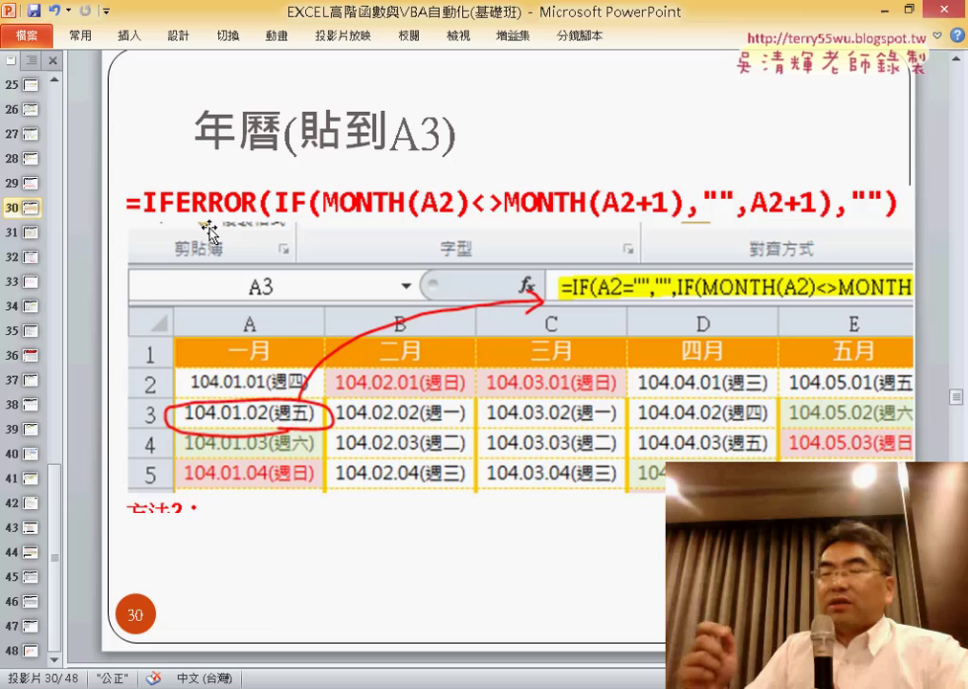
scroll(337, 226, "down", 1)
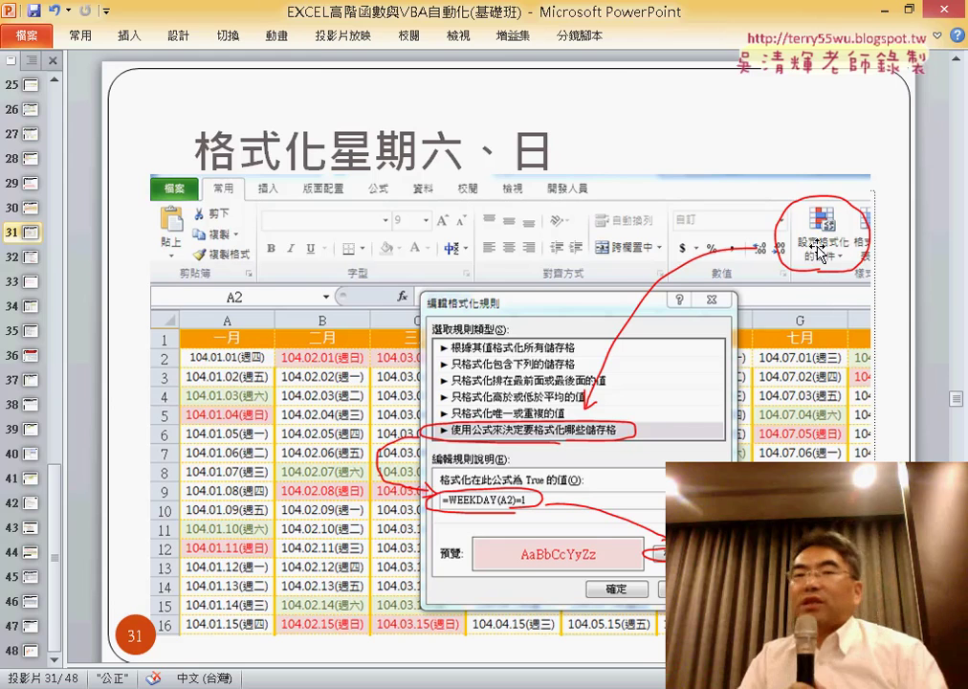
left_click(888, 13)
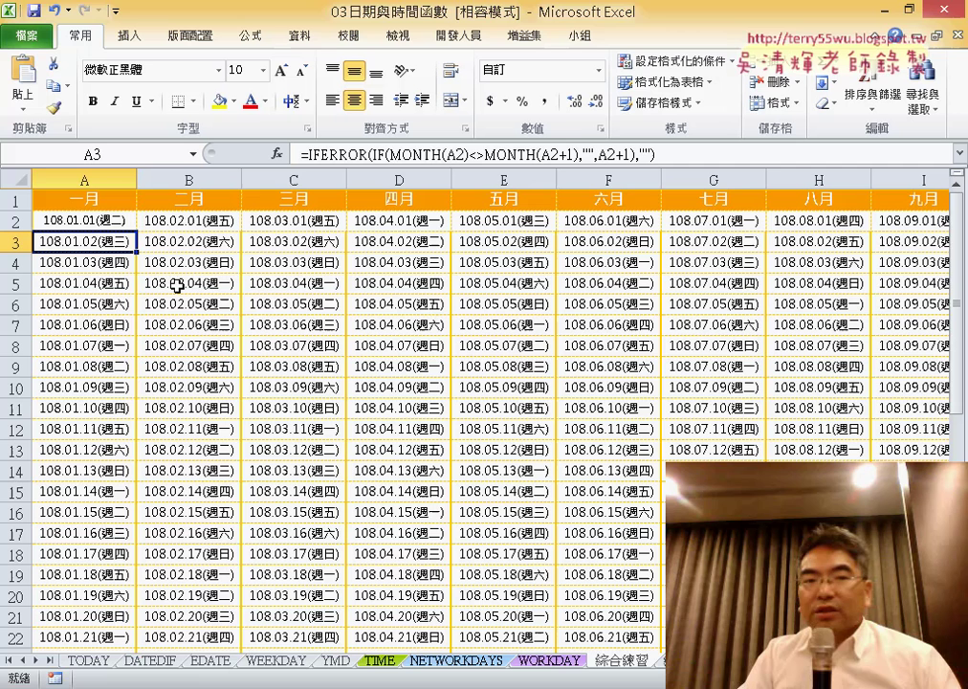
Step: Select the date range A2:L32 from A2 with Ctrl+Shift+Right and Ctrl+Shift+Down
left_click(85, 222)
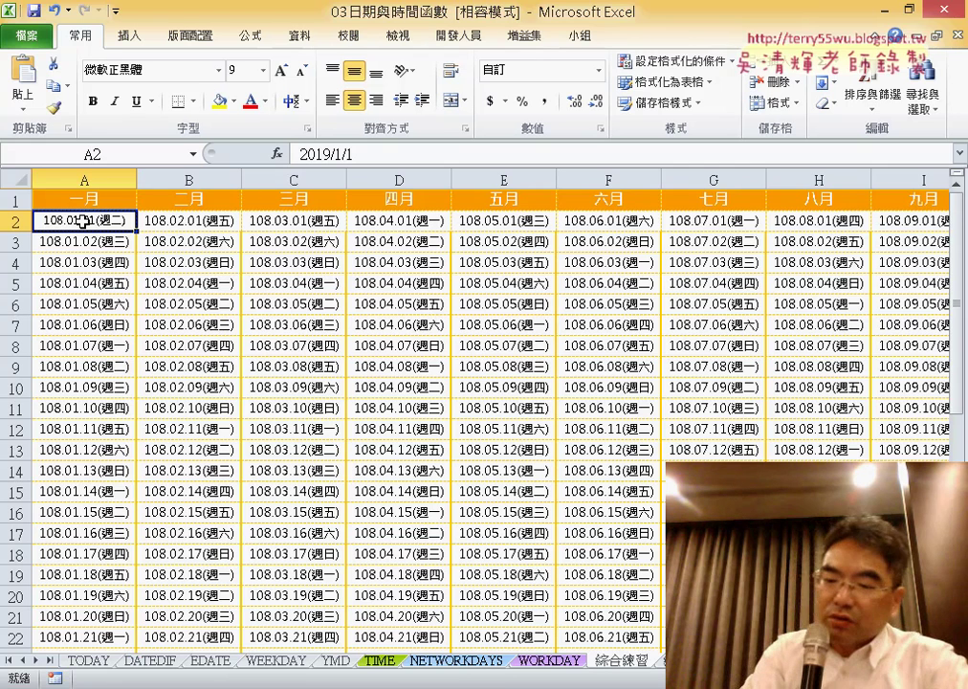
key("ctrl+shift+Right")
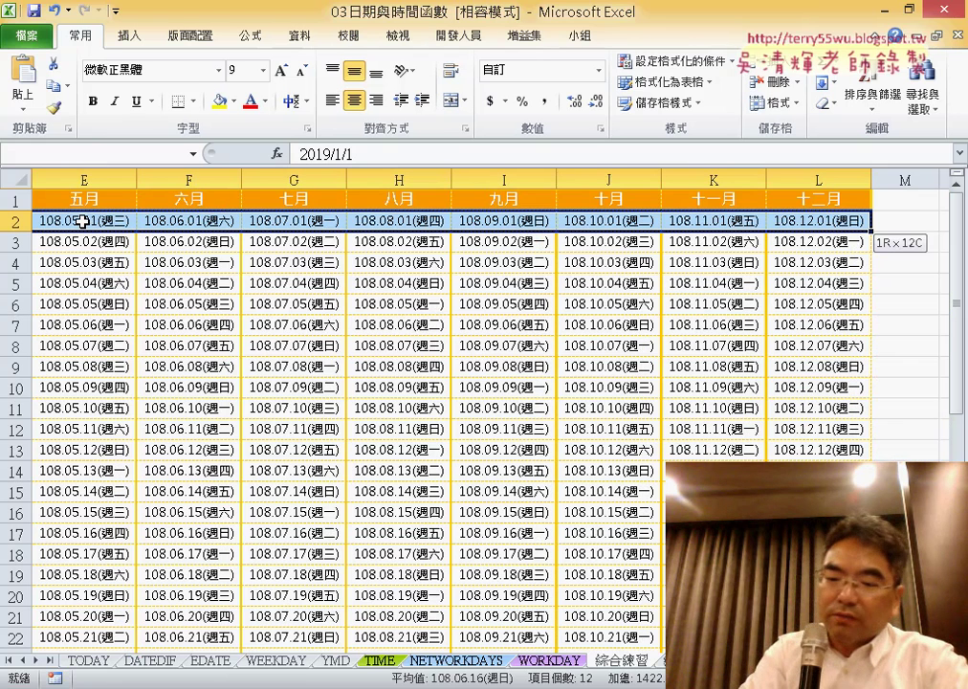
key("ctrl+shift+Down")
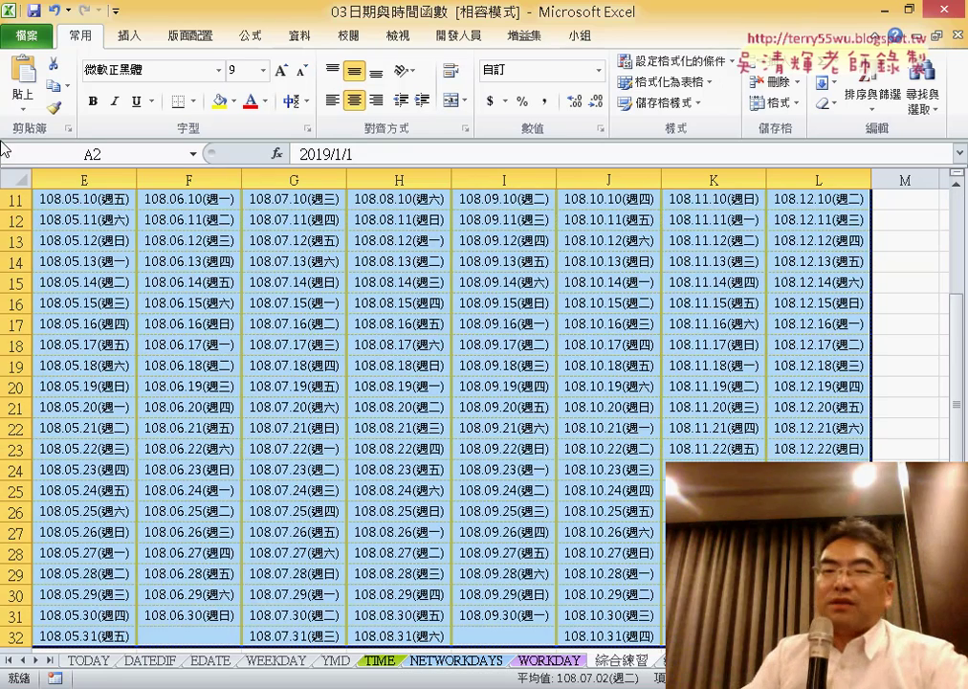
scroll(11, 302, "up", 4)
scroll(479, 383, "left", 4)
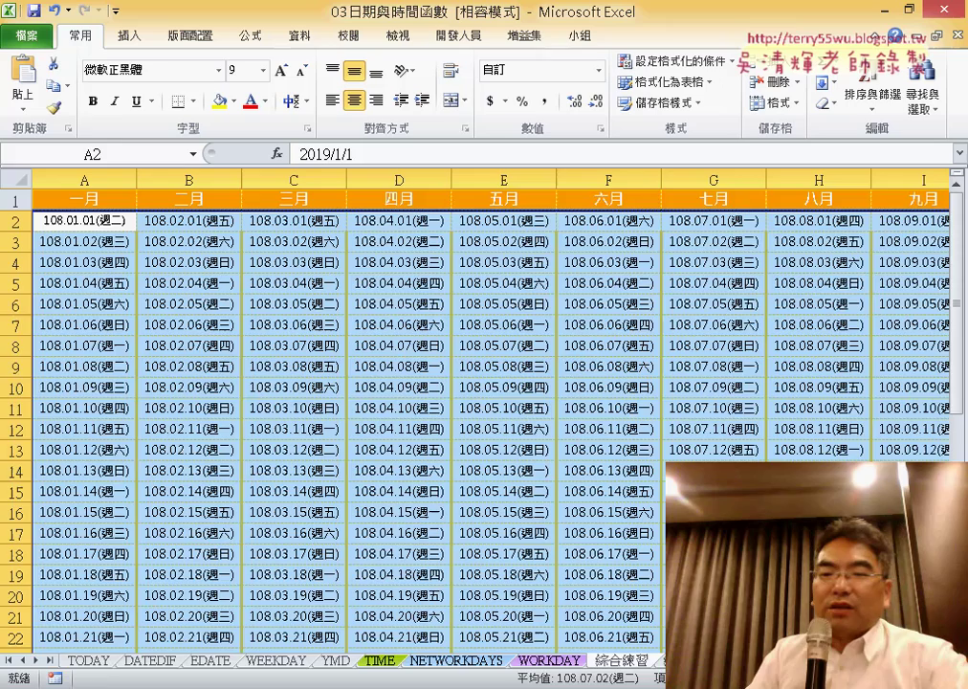
mouse_move(91, 229)
left_mouse_down()
mouse_move(713, 594)
mouse_move(798, 413)
mouse_move(497, 464)
mouse_move(602, 497)
left_mouse_up()
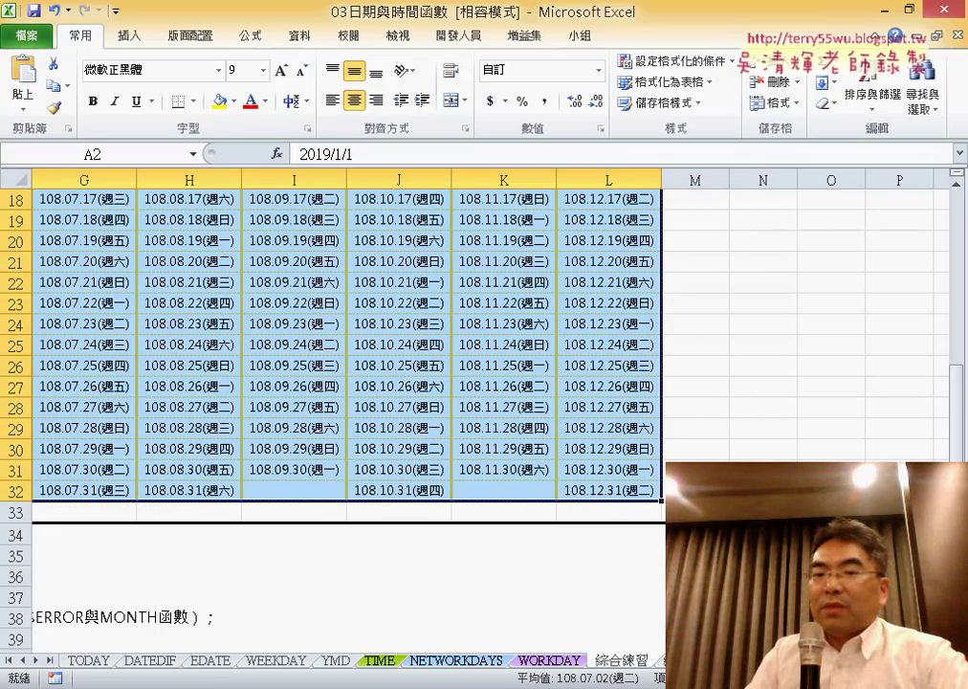
scroll(335, 335, "left", 6)
scroll(270, 433, "up", 6)
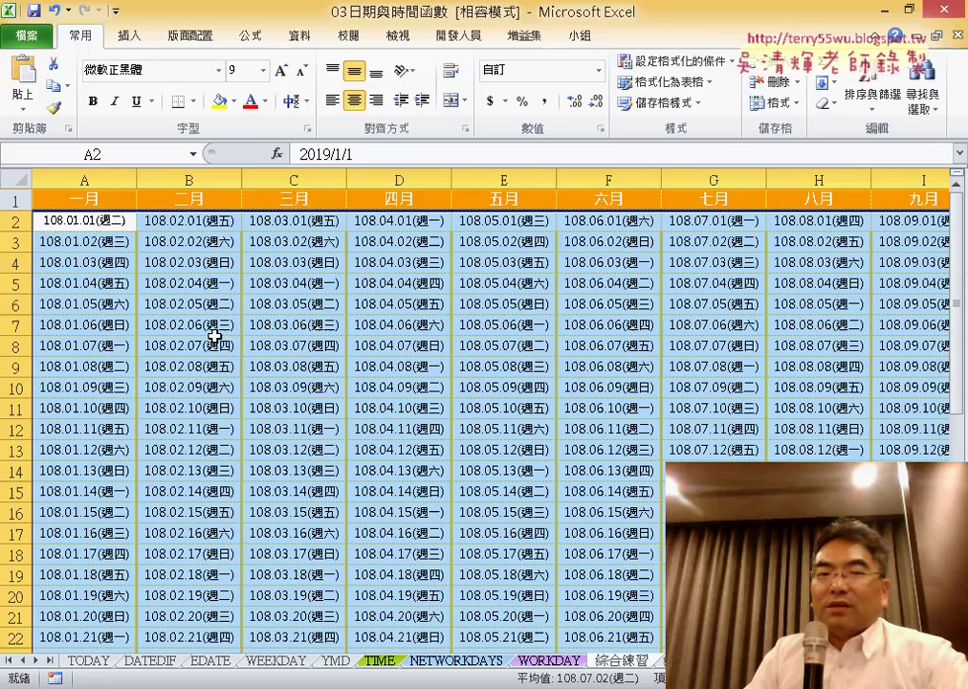
left_click(95, 227)
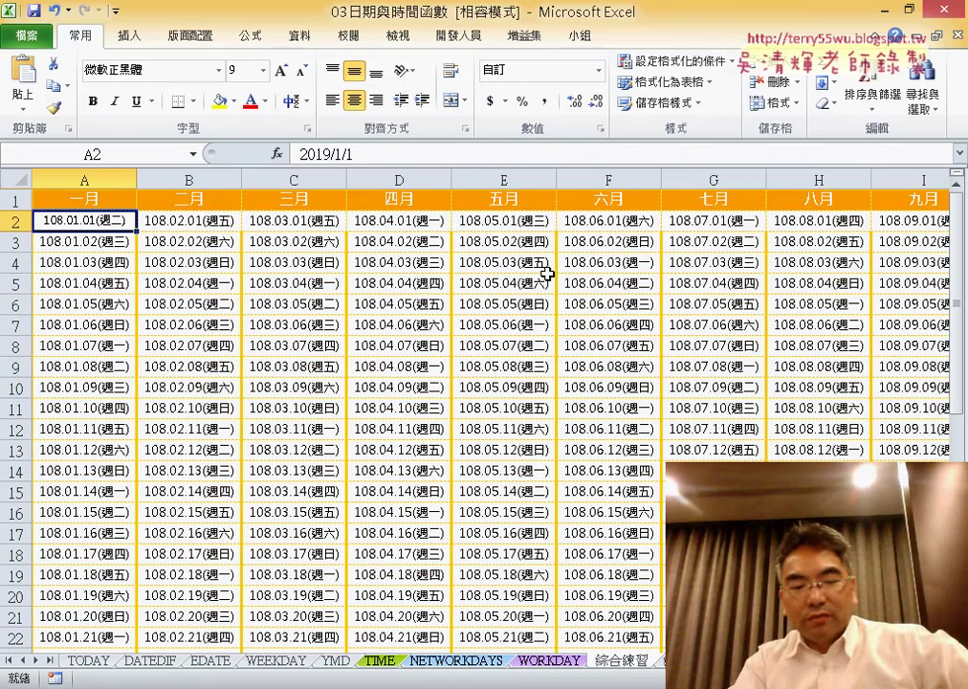
key("ctrl+shift+Right")
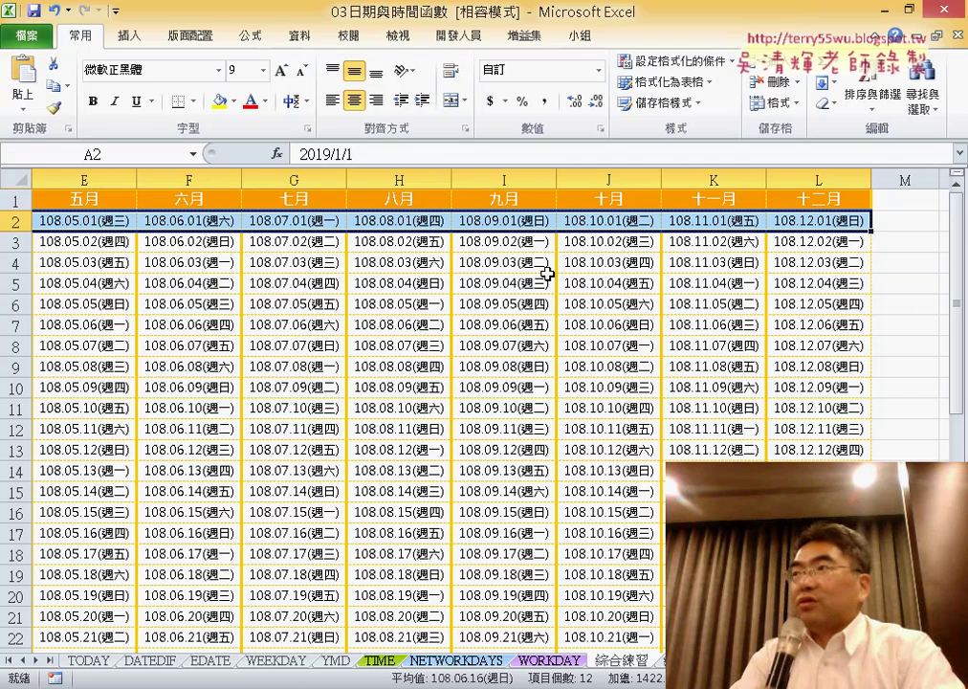
key("ctrl+shift+Down")
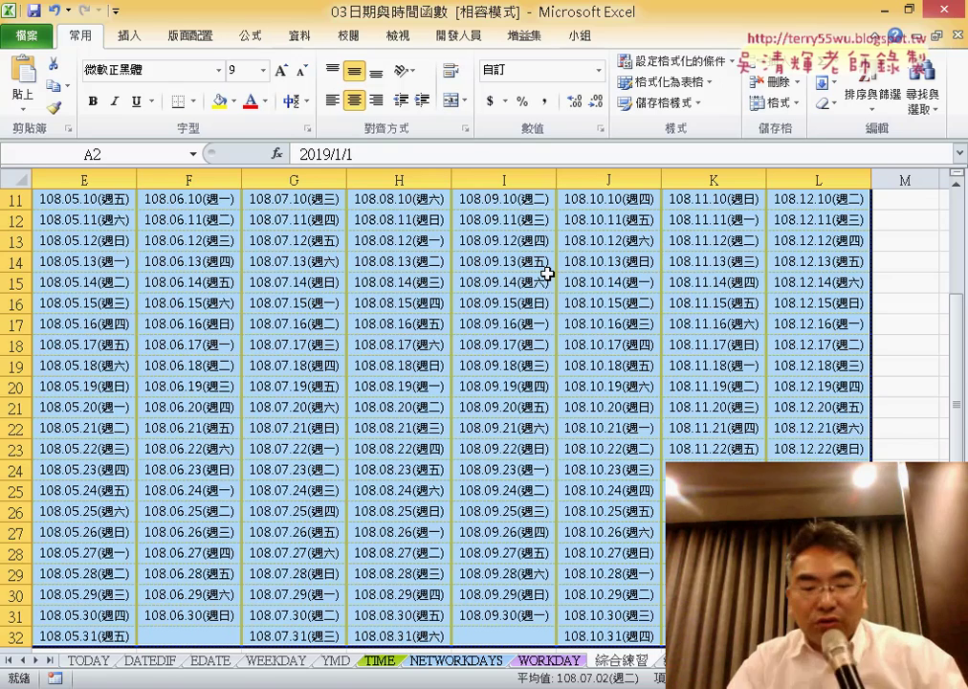
Step: Check the calendar's edges (A1, L1, row 32) with Ctrl+arrow jumps, then reselect from A2 across row 2
key("ctrl+Home")
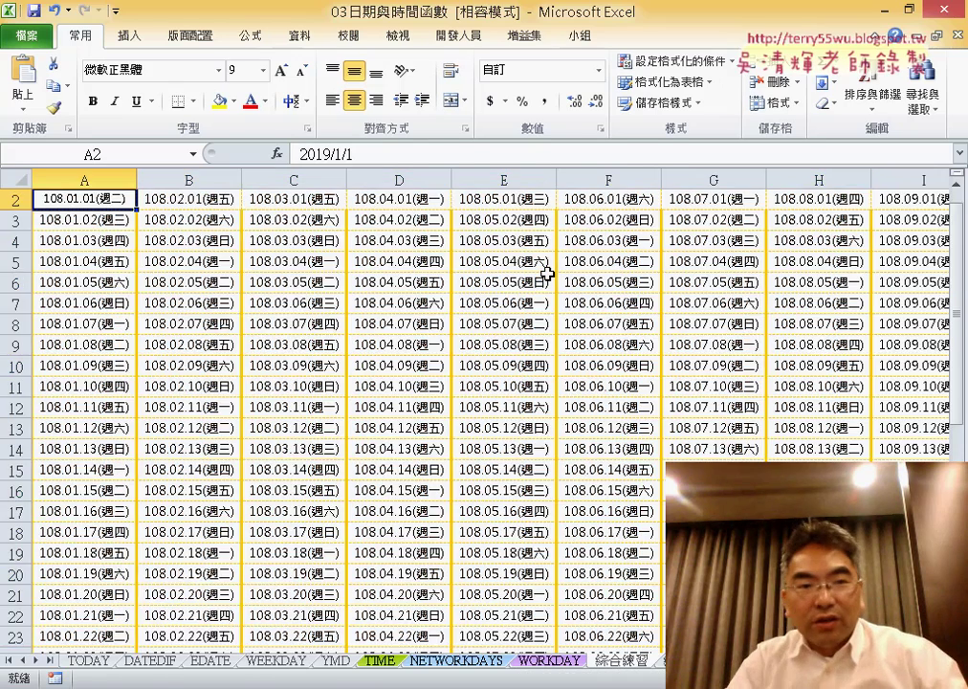
key("ctrl+Down")
key("ctrl+Up")
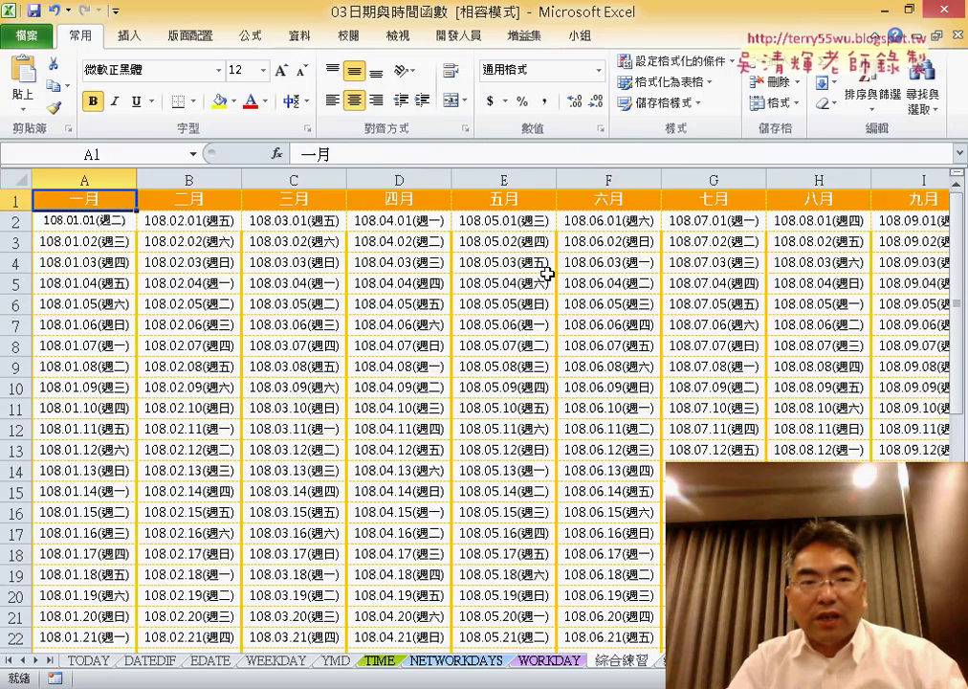
key("ctrl+Right")
key("ctrl+Down")
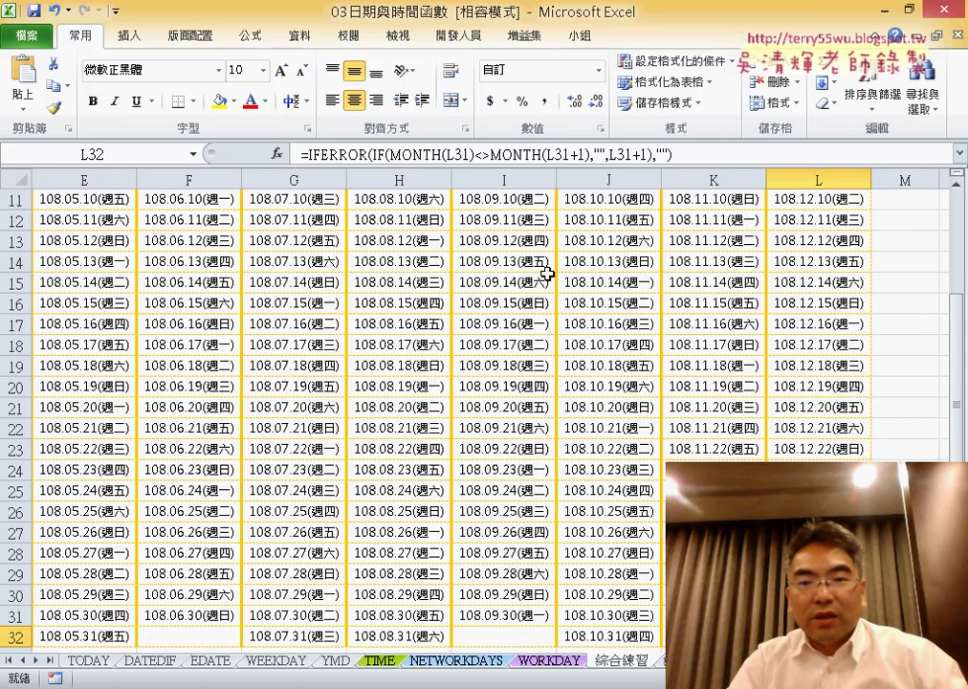
key("ctrl+Left")
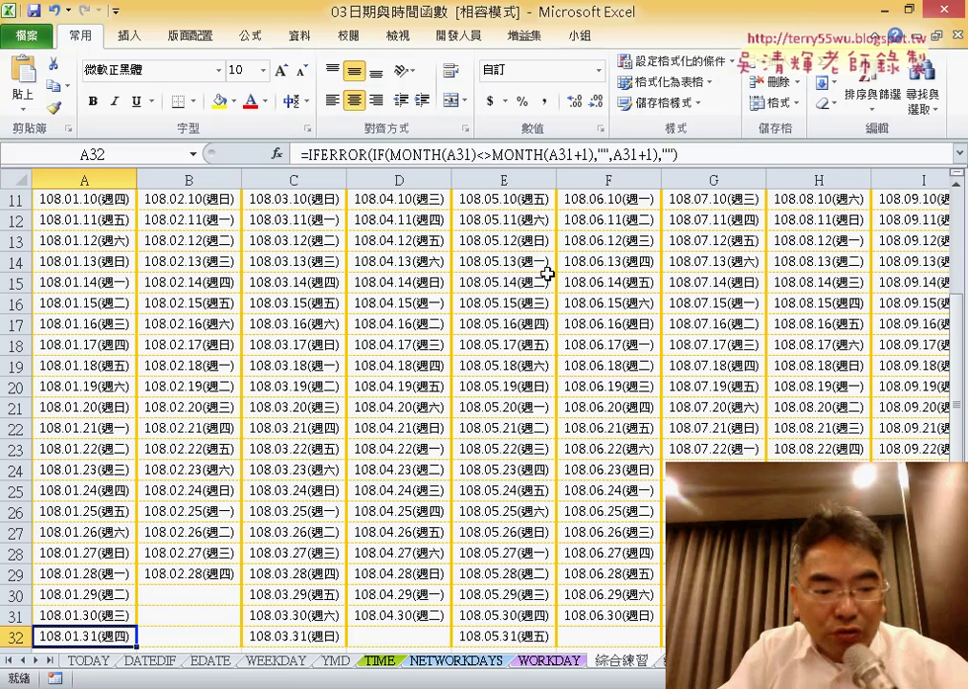
key("ctrl+Up")
key("Down")
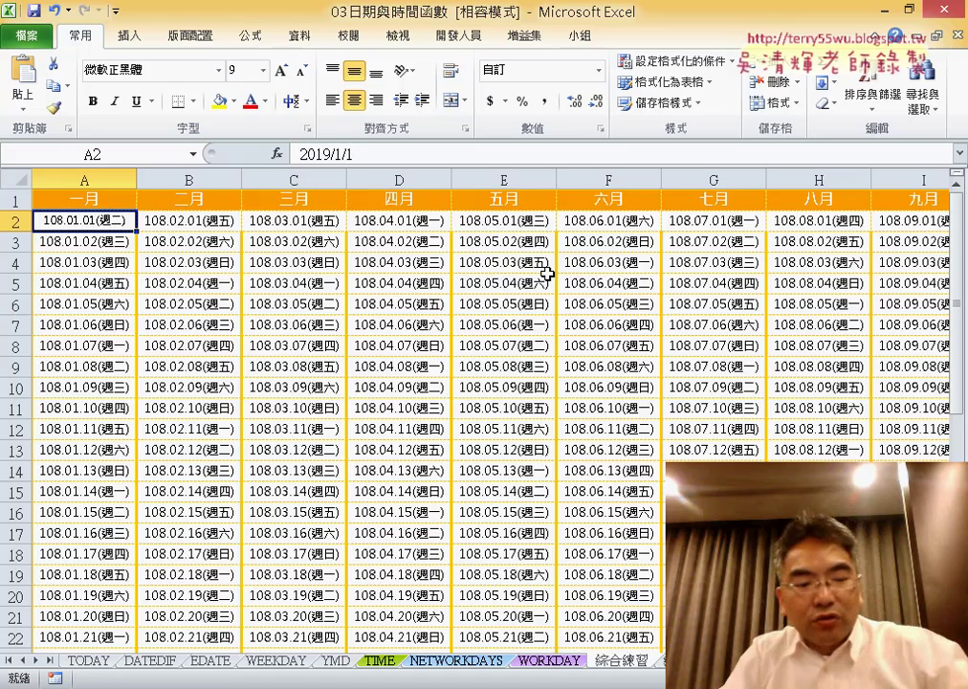
key("ctrl+shift+Right")
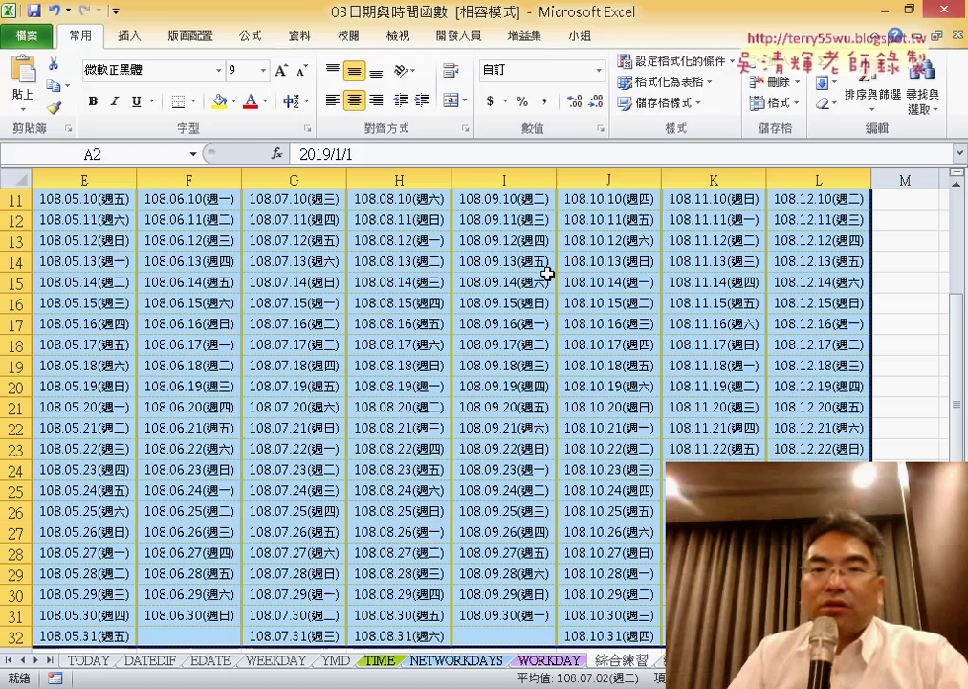
Step: Open Conditional Formatting, dismiss it, reset the view to the top-left, and reopen the menu
left_click(686, 69)
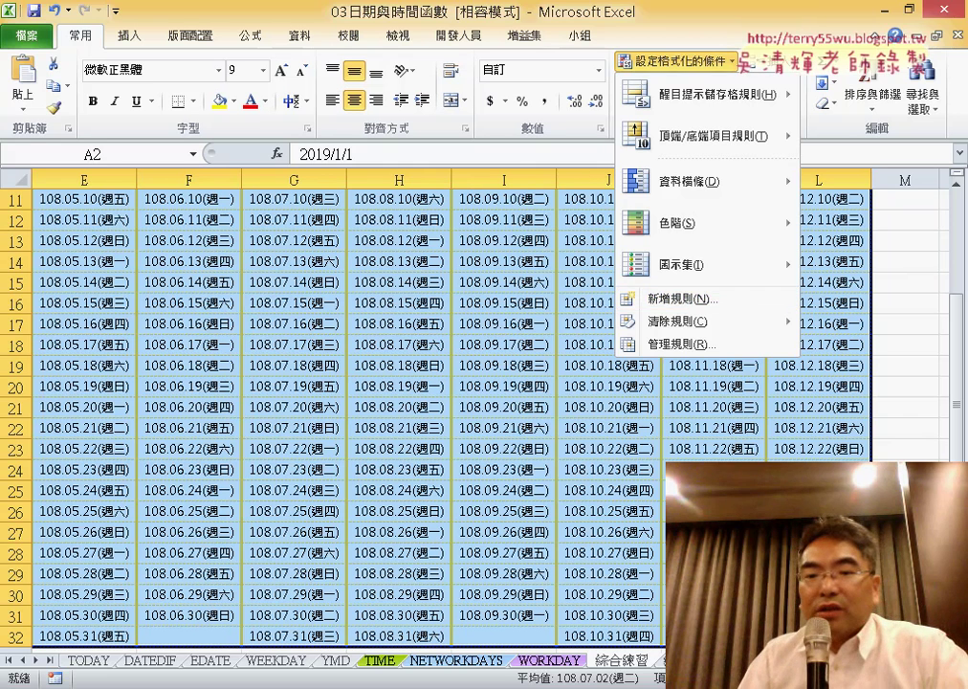
key("Escape")
scroll(479, 412, "left", 4)
scroll(478, 412, "right", 3)
scroll(478, 411, "right", 2)
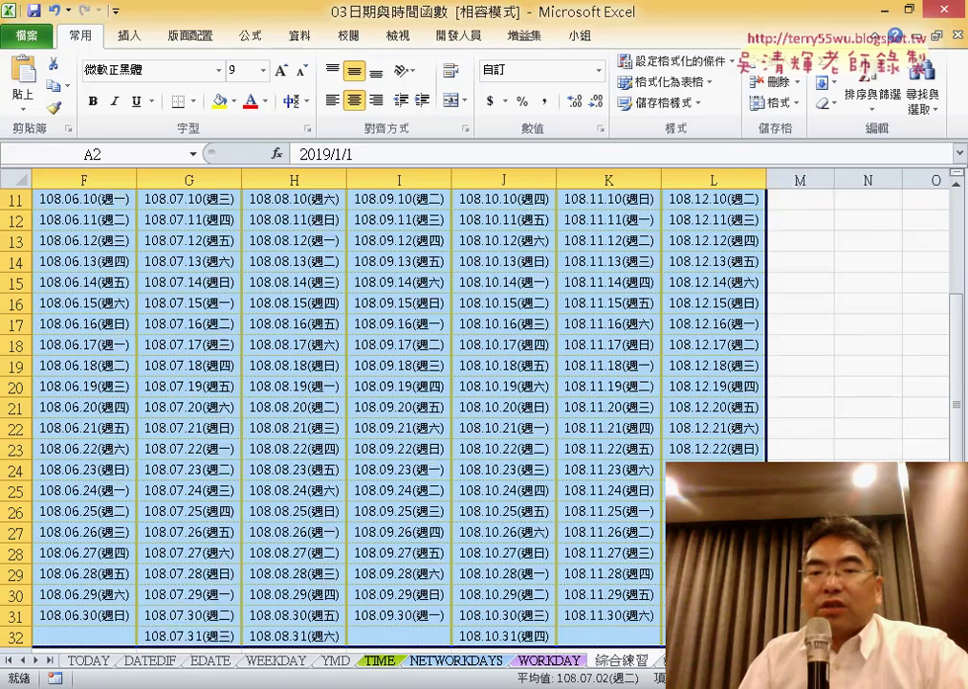
scroll(478, 411, "left", 5)
scroll(536, 259, "up", 3)
scroll(535, 260, "up", 1)
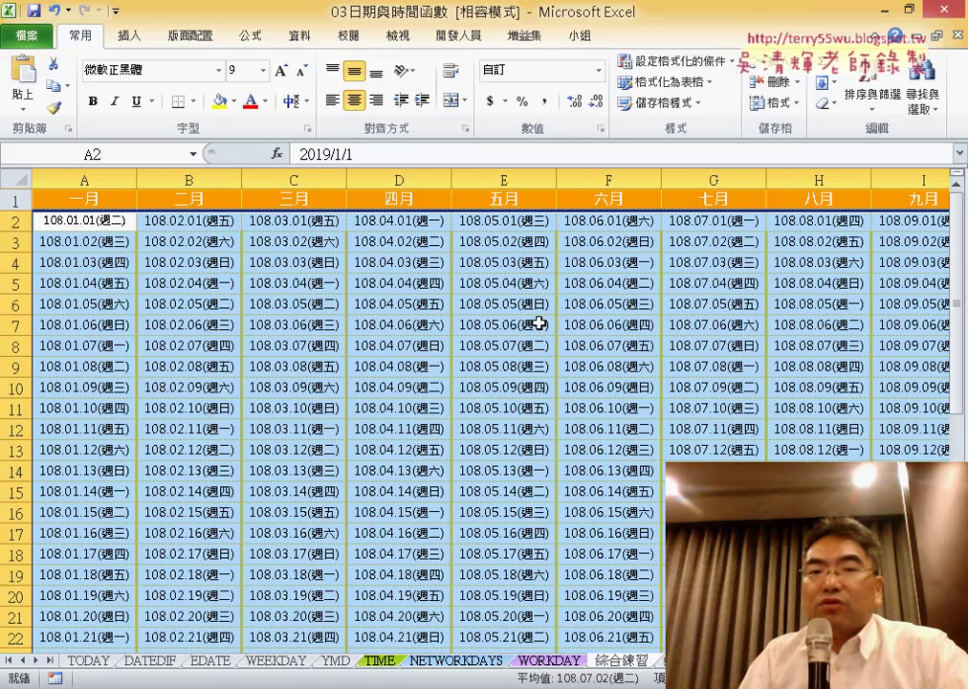
left_click(670, 60)
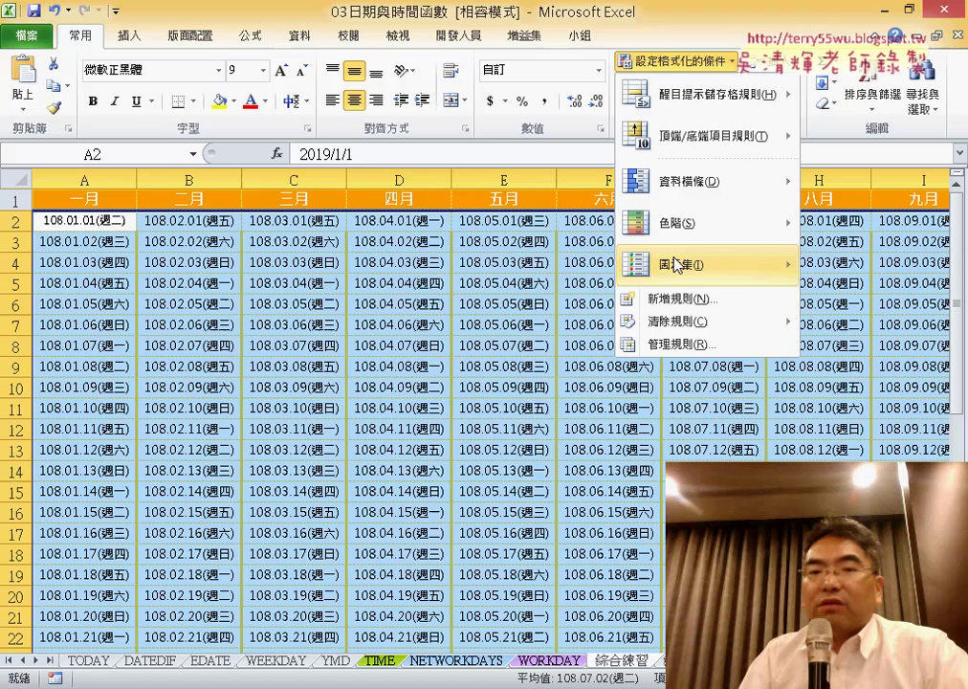
left_click(683, 304)
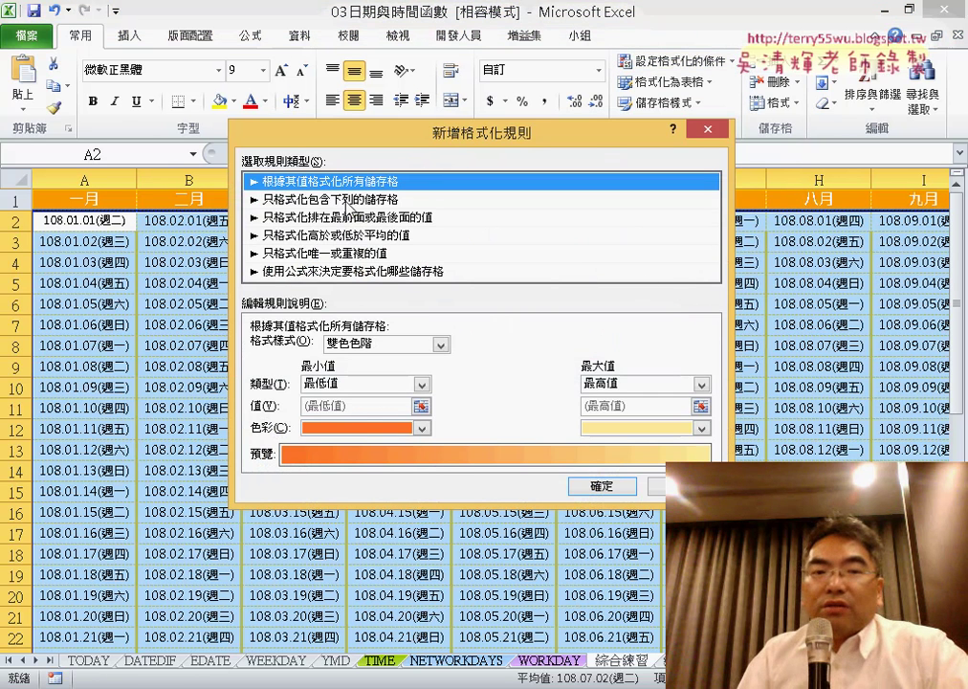
left_click(348, 199)
left_click(347, 217)
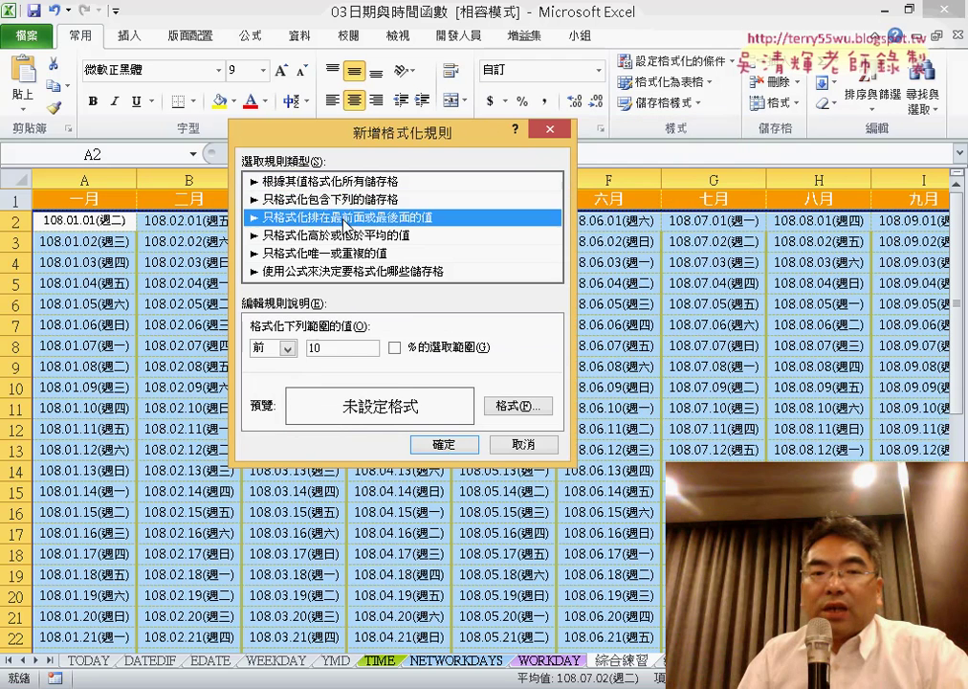
left_click(348, 235)
left_click(348, 254)
left_click(349, 271)
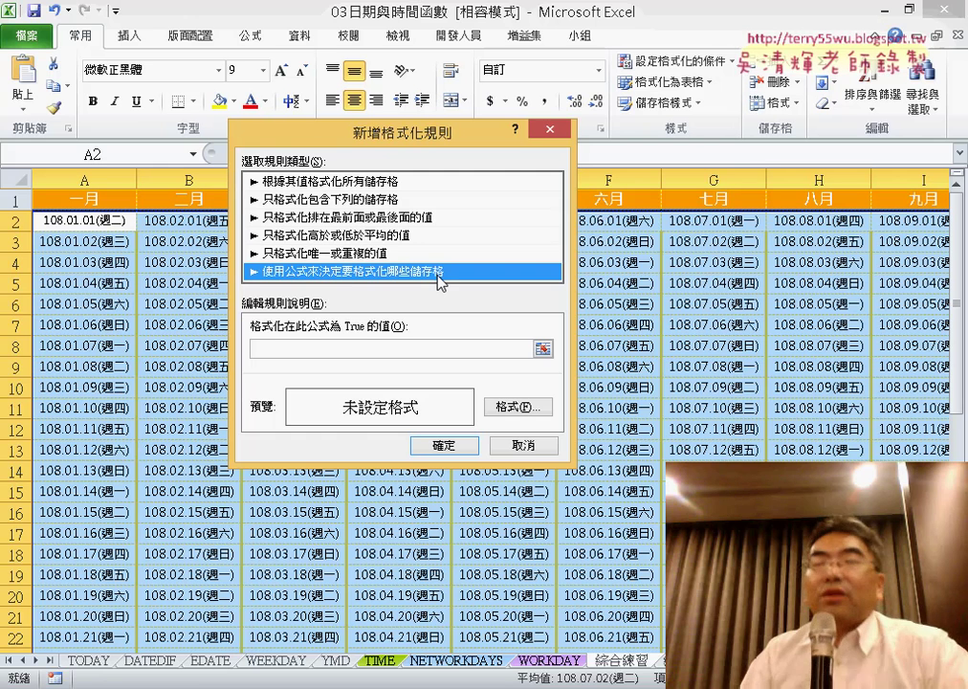
left_click(428, 183)
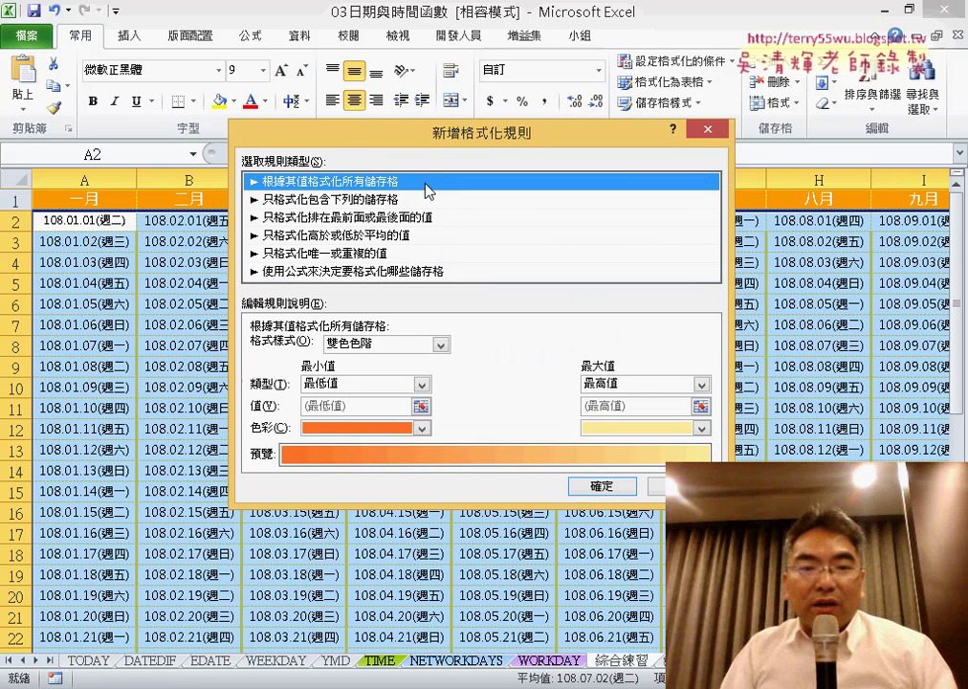
left_click(420, 200)
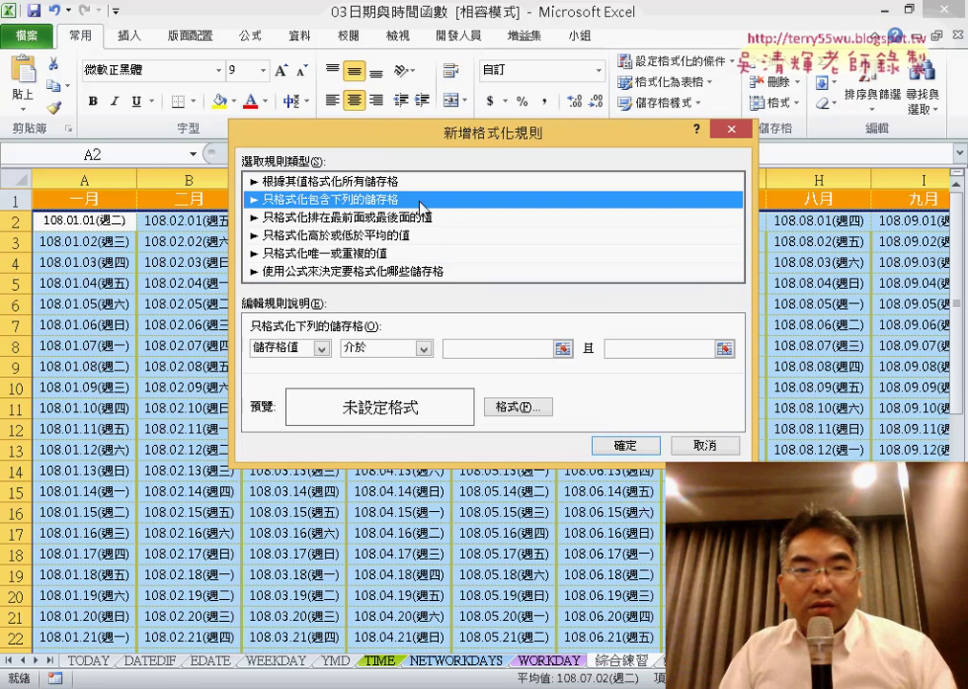
left_click(319, 348)
left_click(306, 350)
left_click(305, 352)
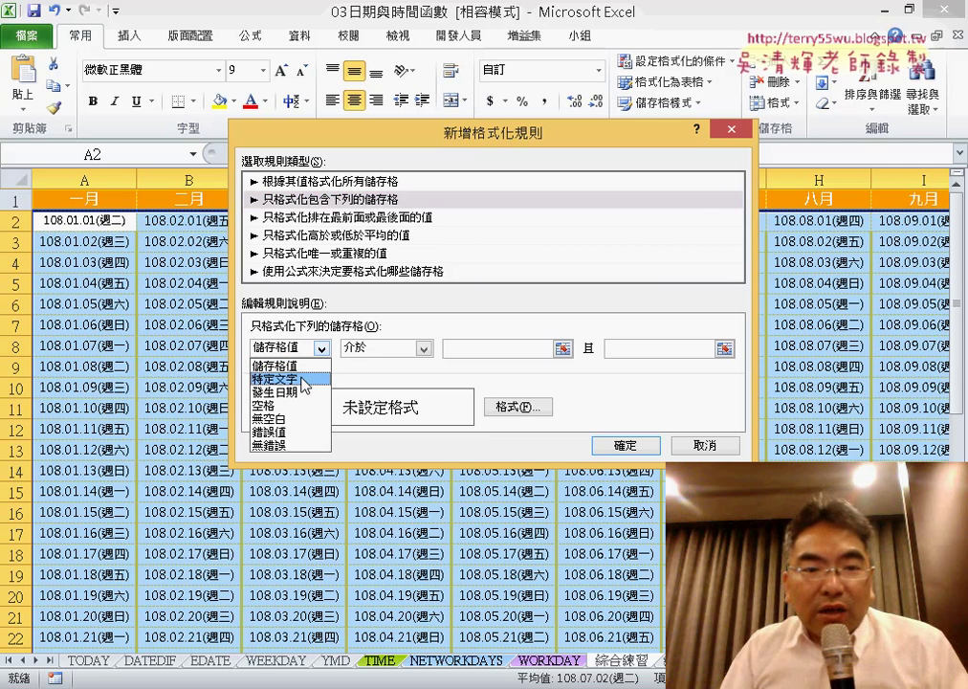
left_click(304, 381)
left_click(389, 350)
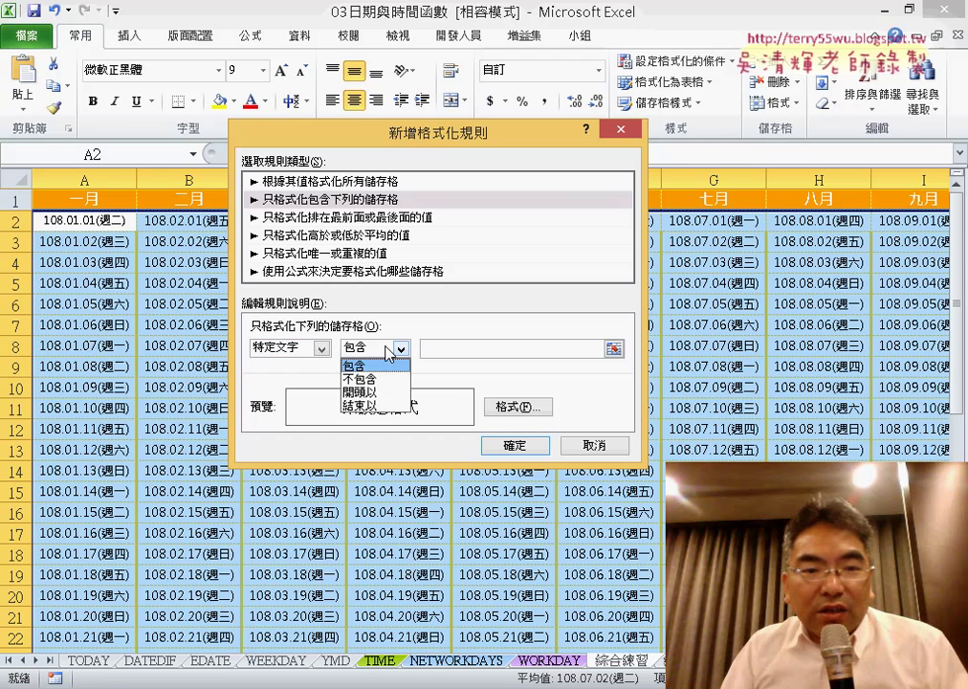
left_click(389, 353)
left_click(309, 352)
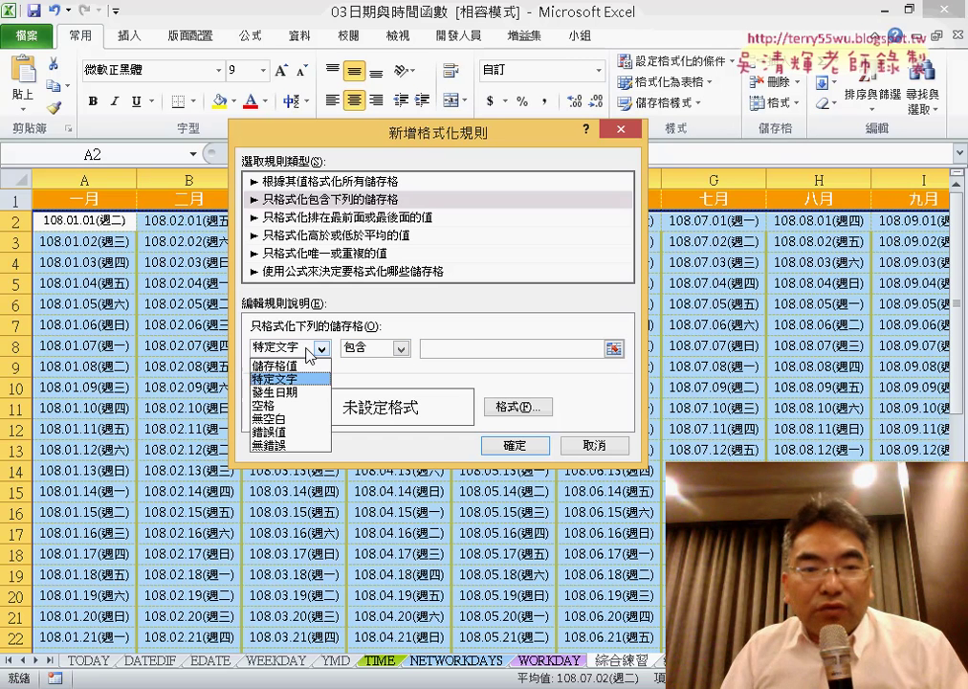
left_click(306, 394)
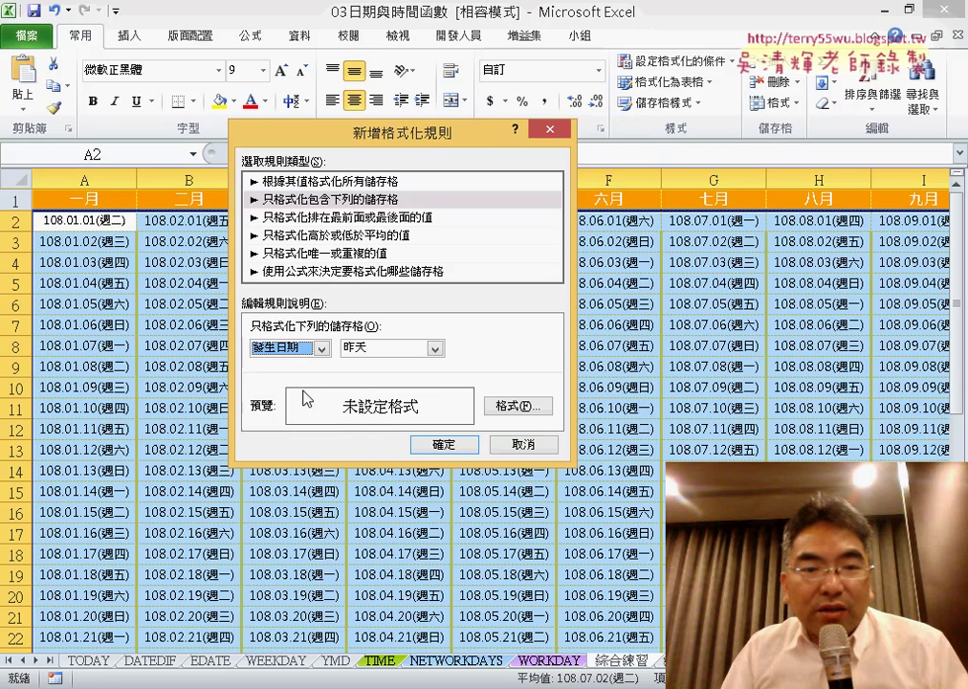
left_click(389, 351)
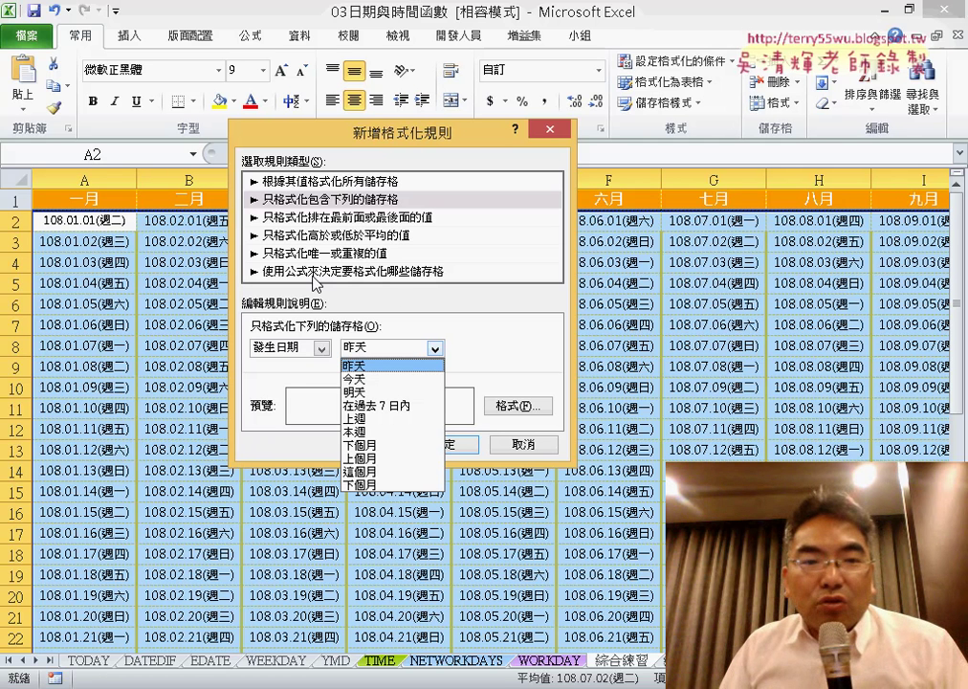
left_click(316, 277)
left_click(330, 275)
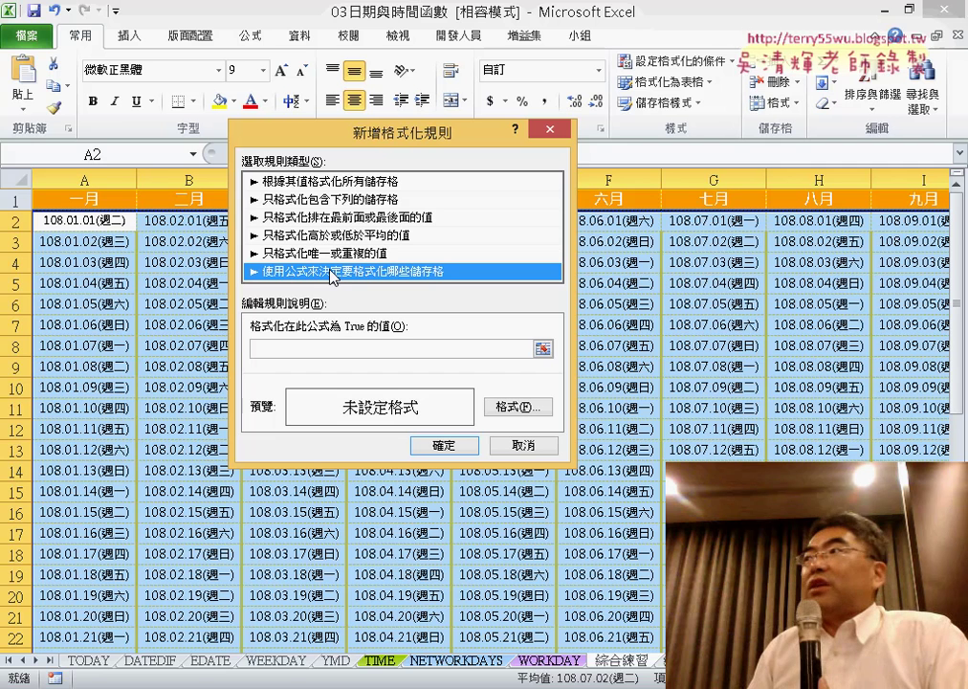
Step: Enter =weekday(A2)=1 as the rule formula, annotating cell A2 on screen along the way
left_click(322, 350)
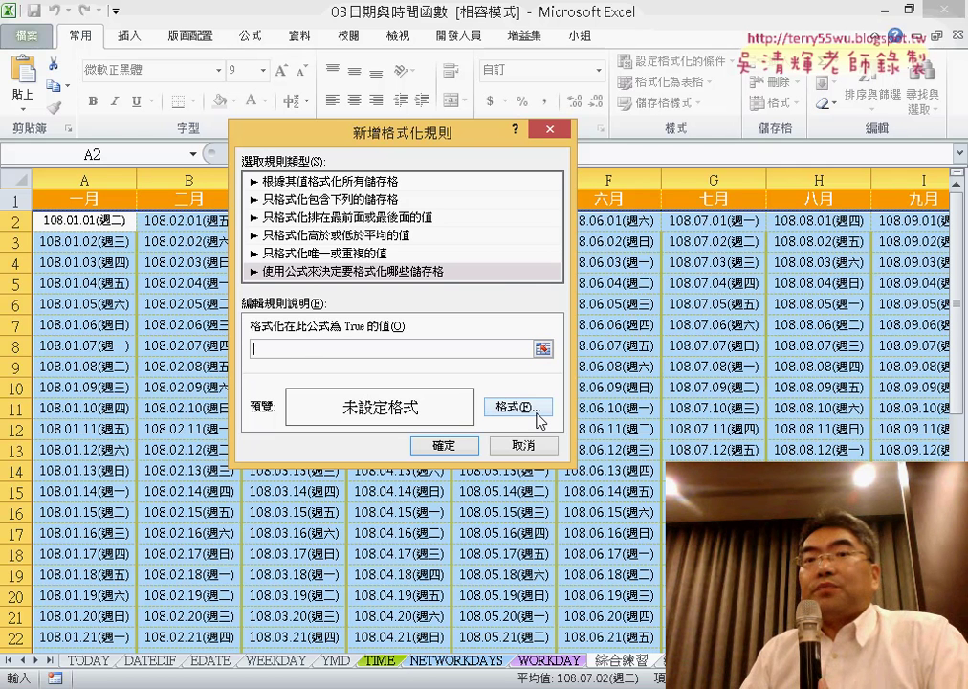
left_click_drag(467, 147, 488, 67)
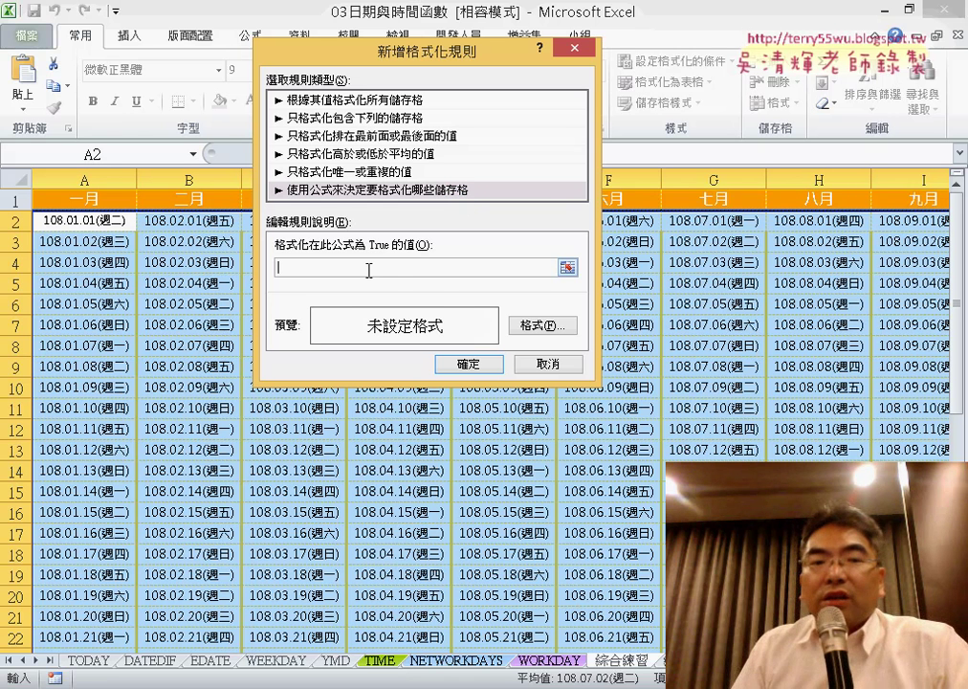
type("=")
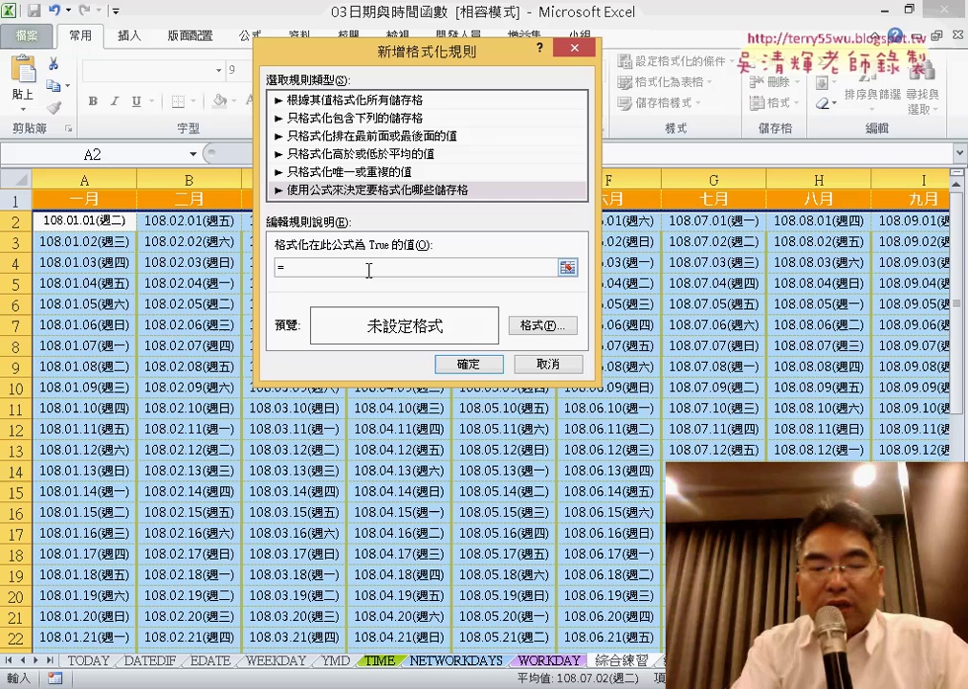
type("week")
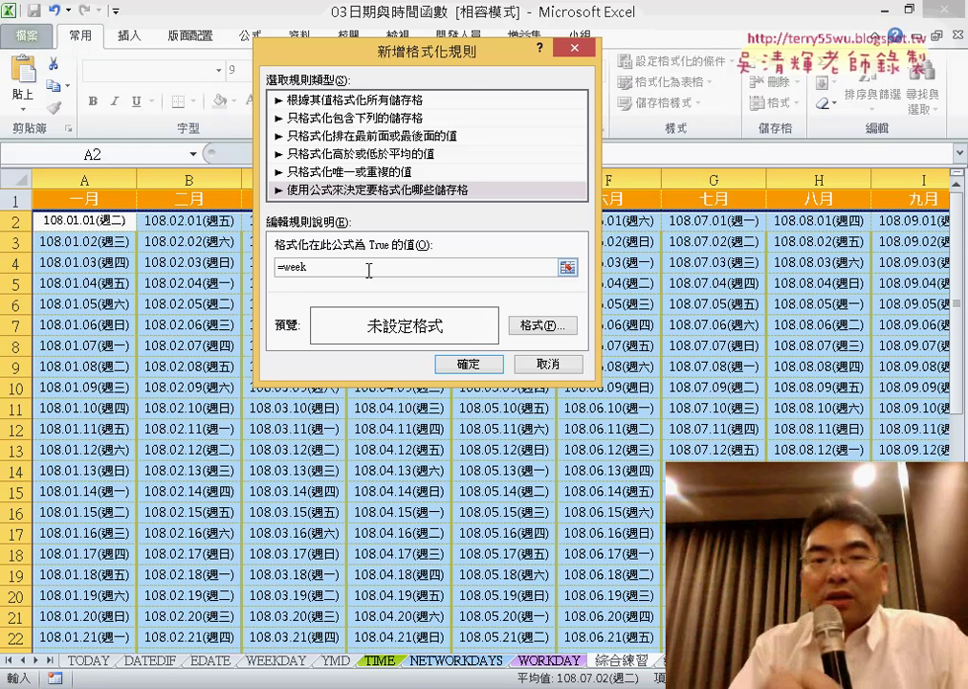
type("day(")
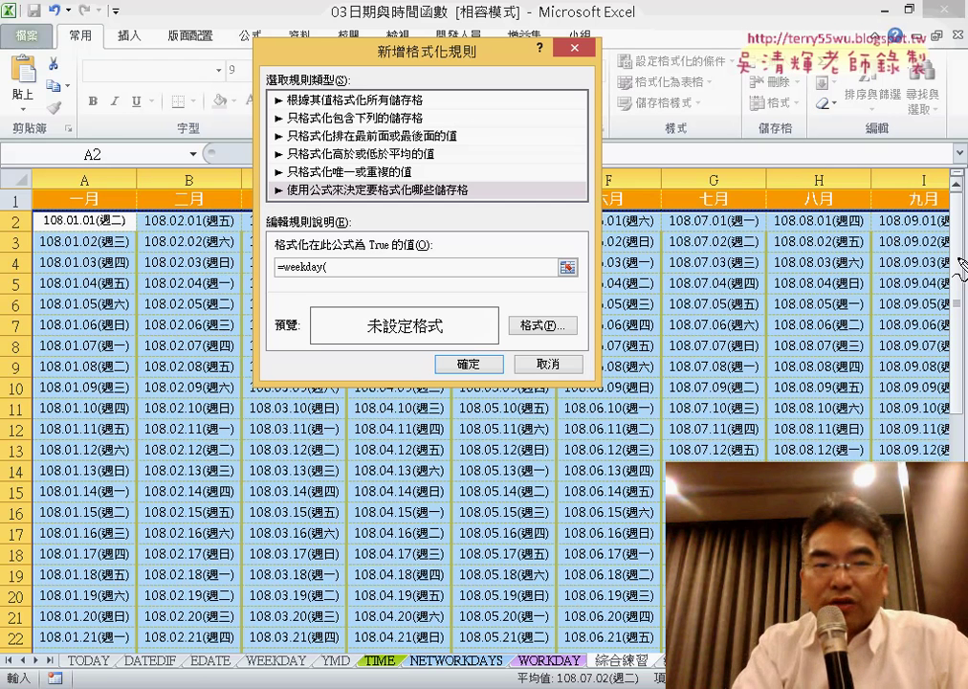
left_click_drag(126, 212, 136, 218)
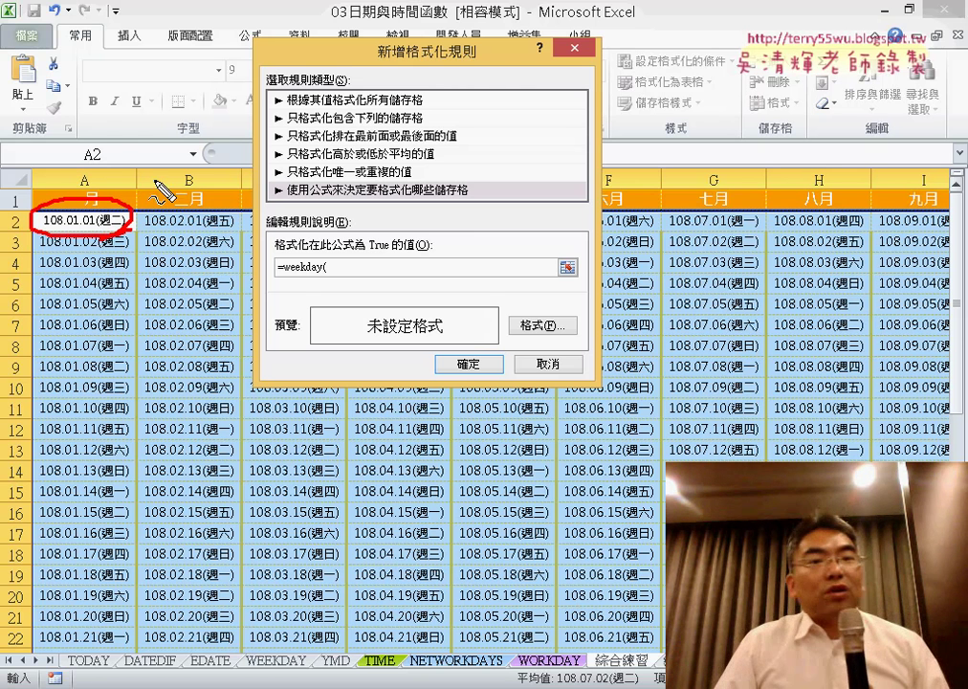
mouse_move(89, 197)
left_mouse_down()
mouse_move(105, 163)
mouse_move(319, 256)
left_mouse_up()
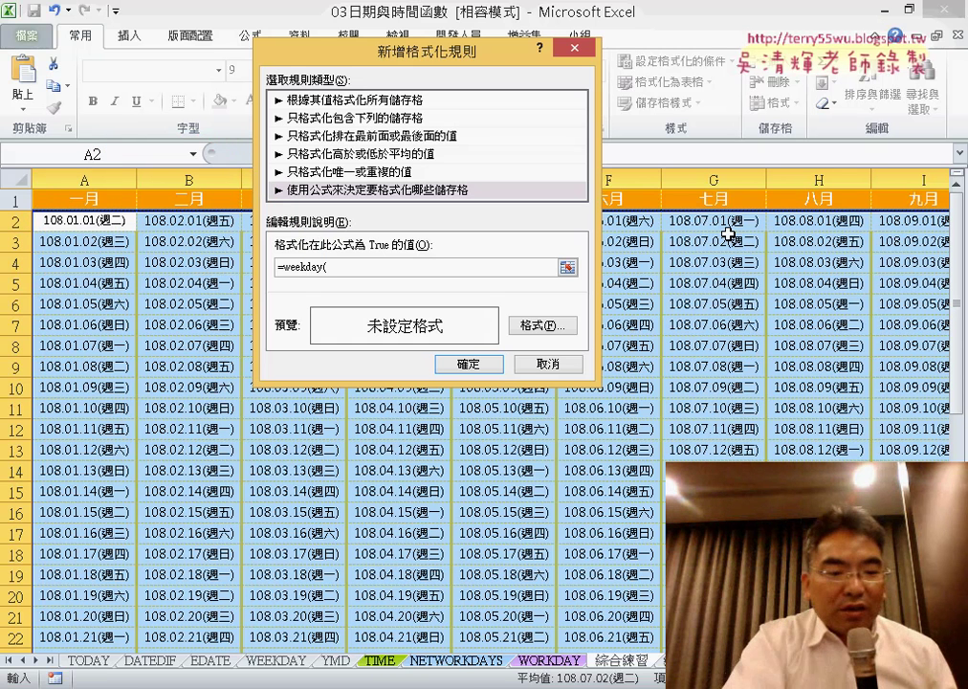
type("A2)")
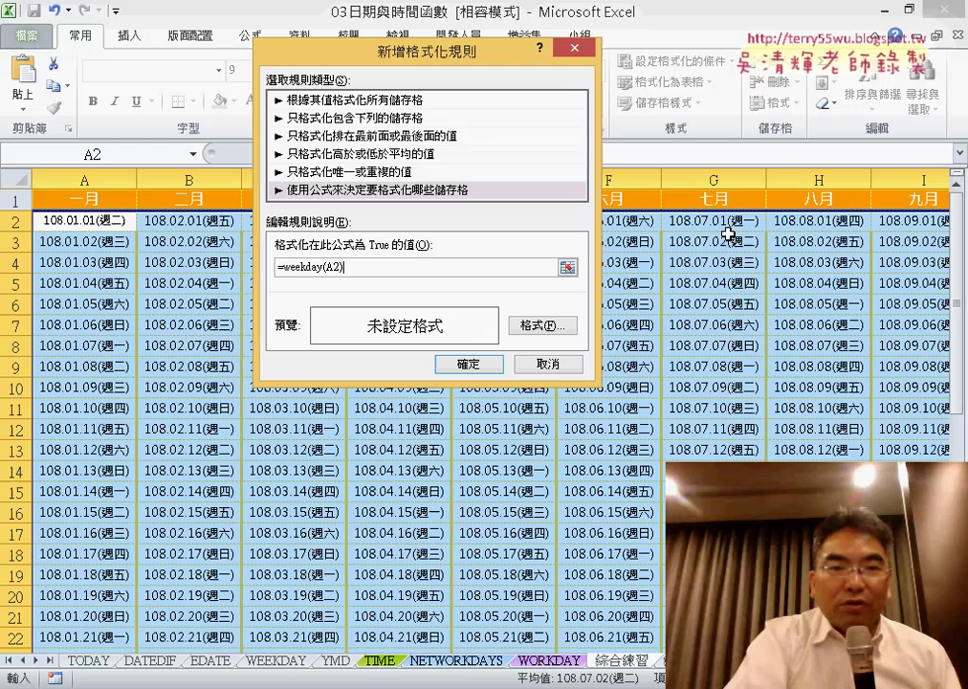
type("=1")
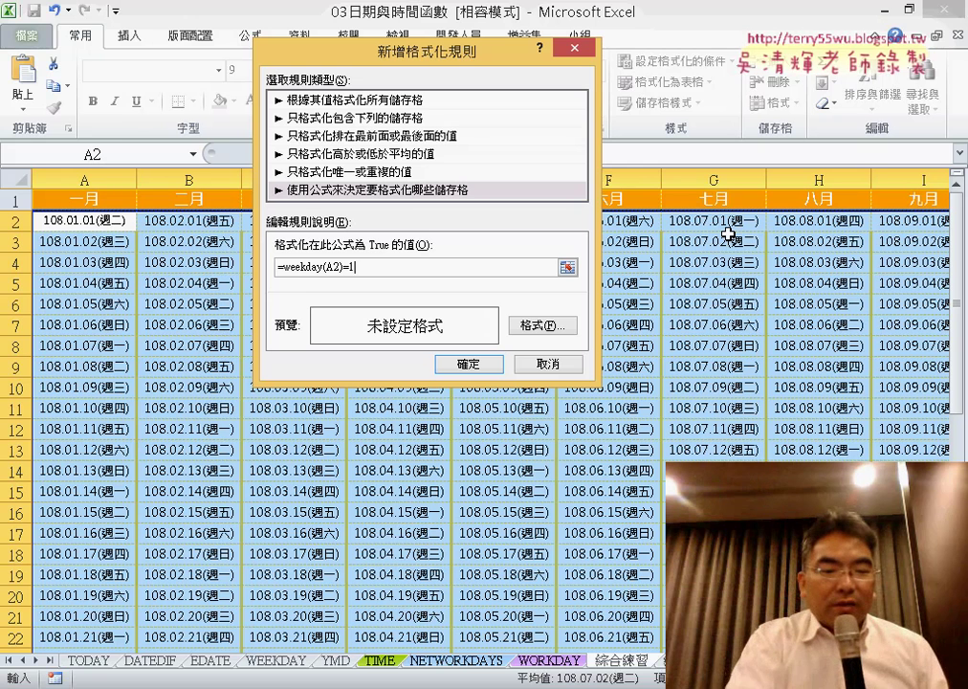
left_click_drag(111, 226, 337, 231)
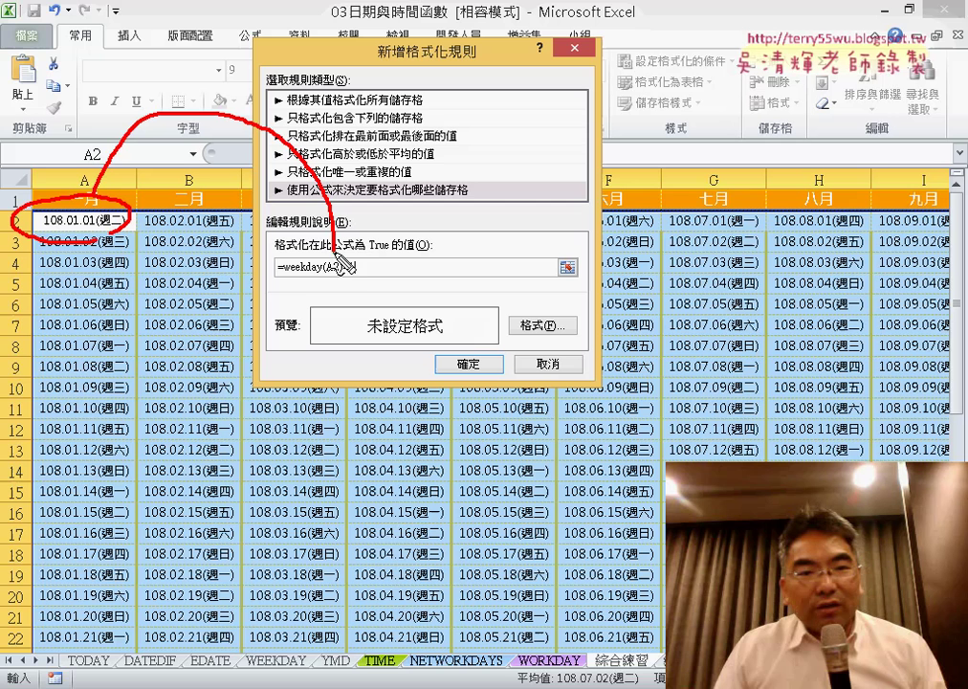
mouse_move(337, 230)
left_mouse_down()
mouse_move(335, 261)
mouse_move(363, 279)
left_mouse_up()
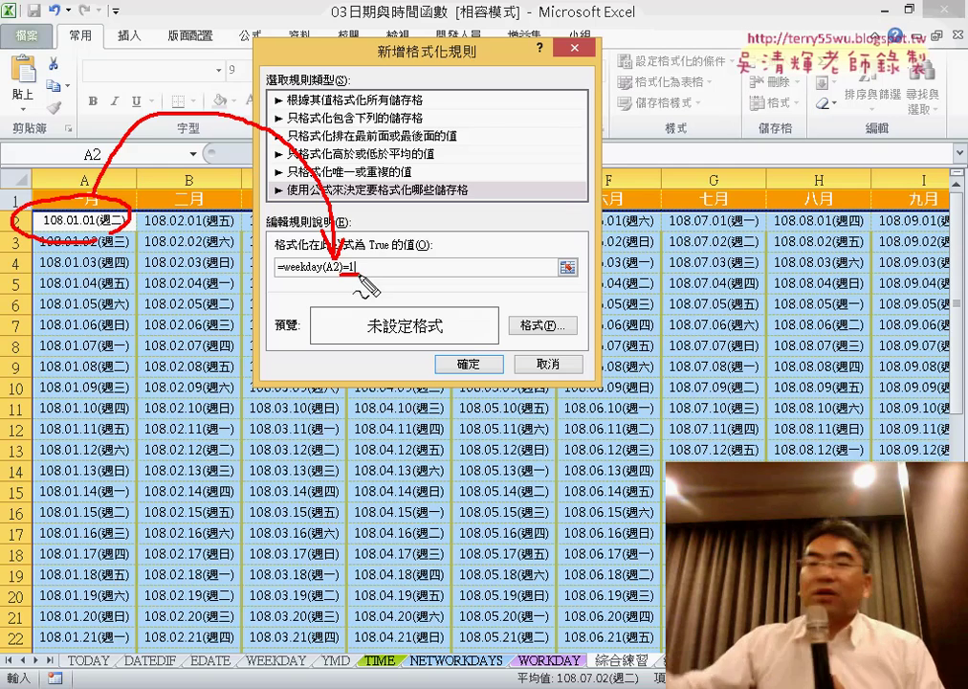
key("Escape")
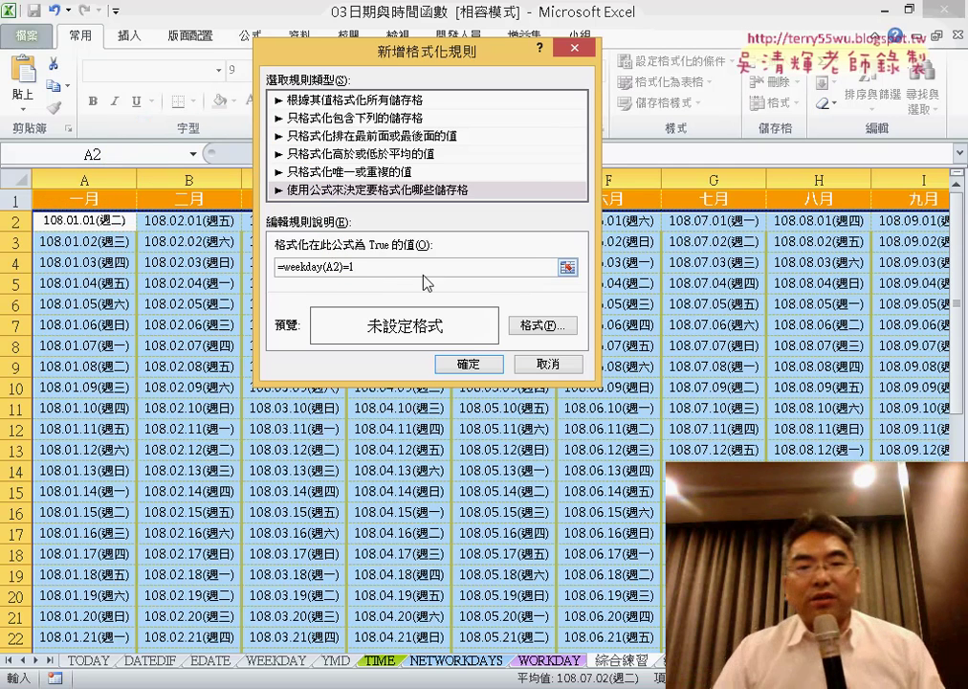
Step: Format the Sunday rule with red font colour on a yellow fill
left_click(542, 326)
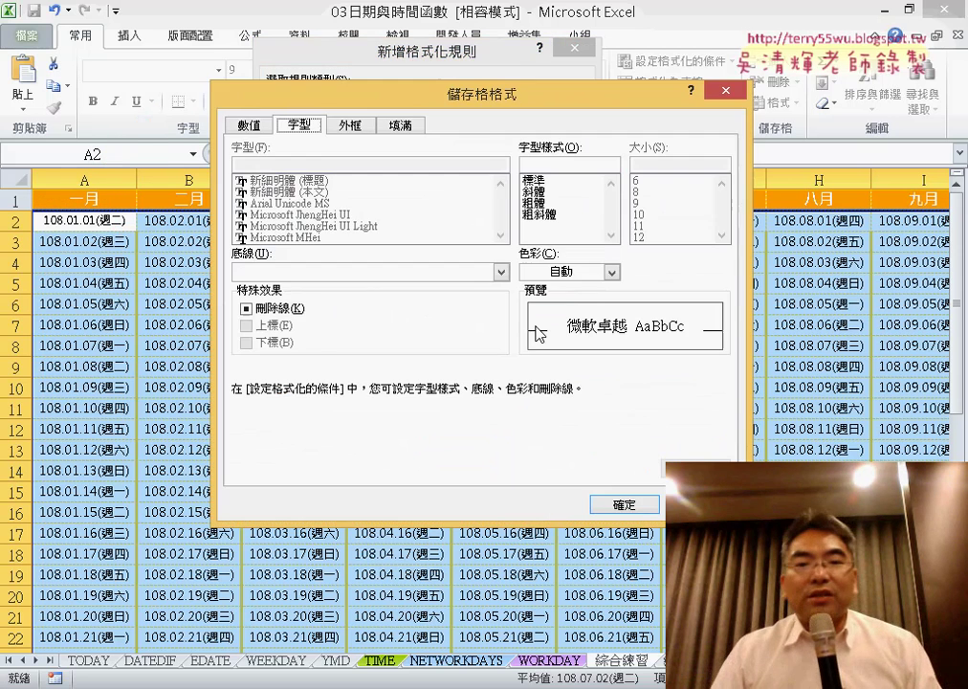
left_click(601, 274)
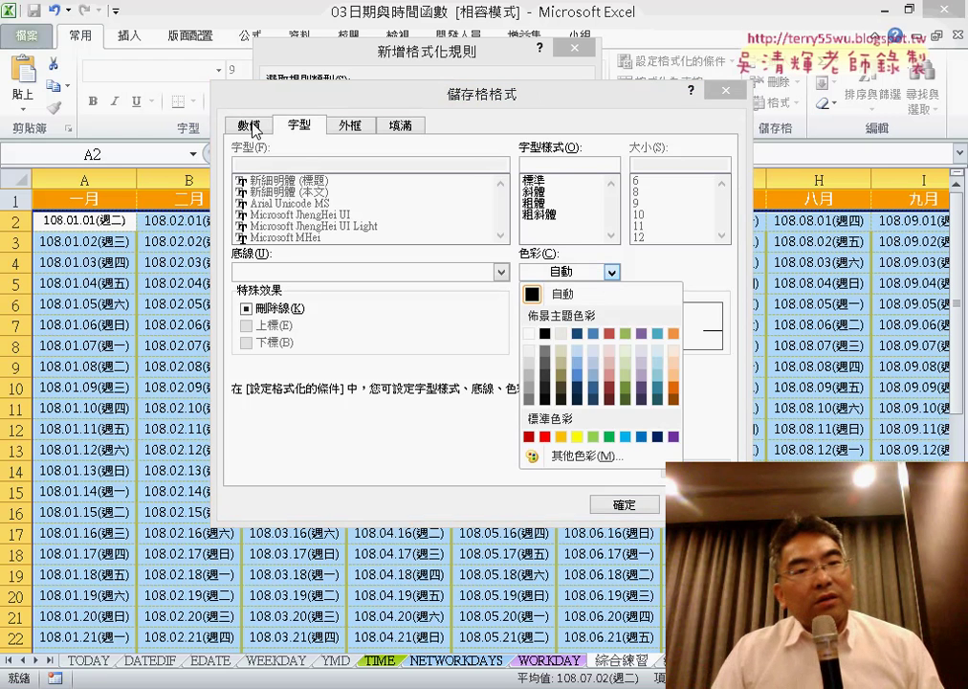
left_click(545, 437)
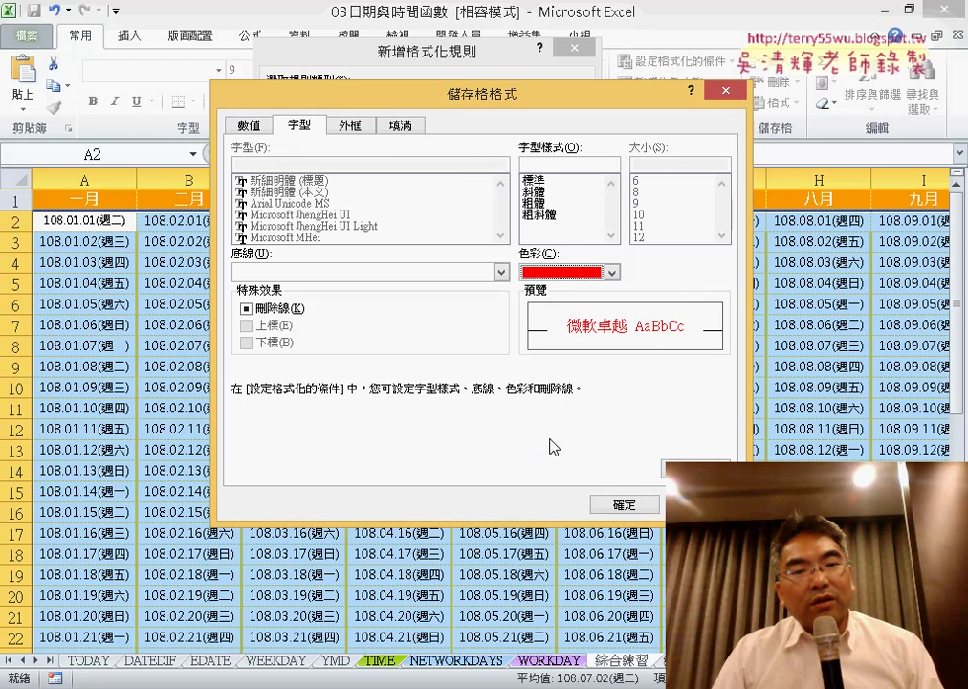
left_click(402, 125)
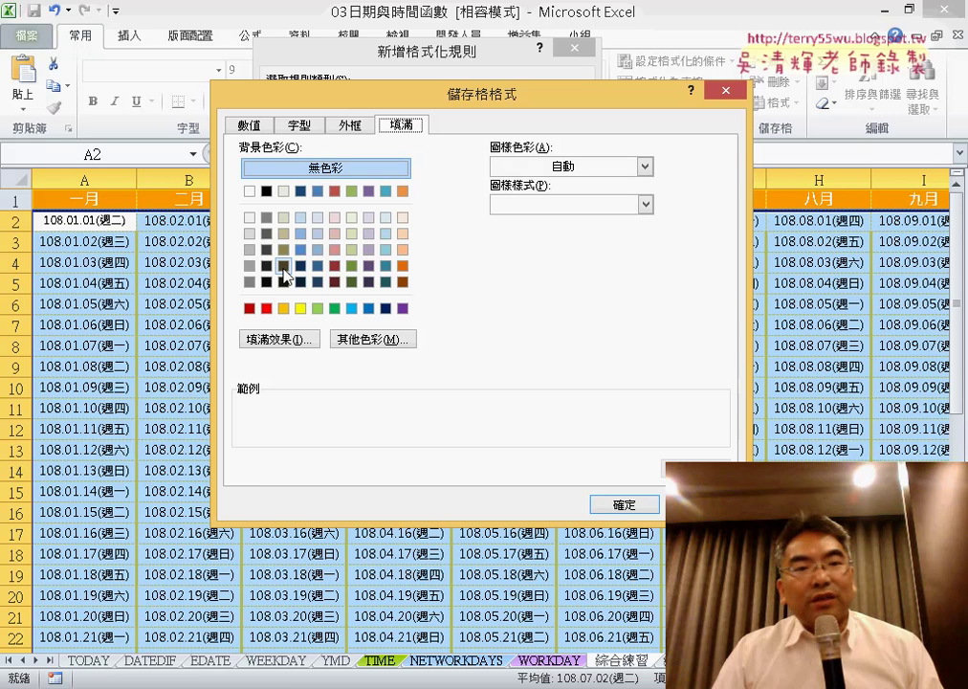
left_click(300, 309)
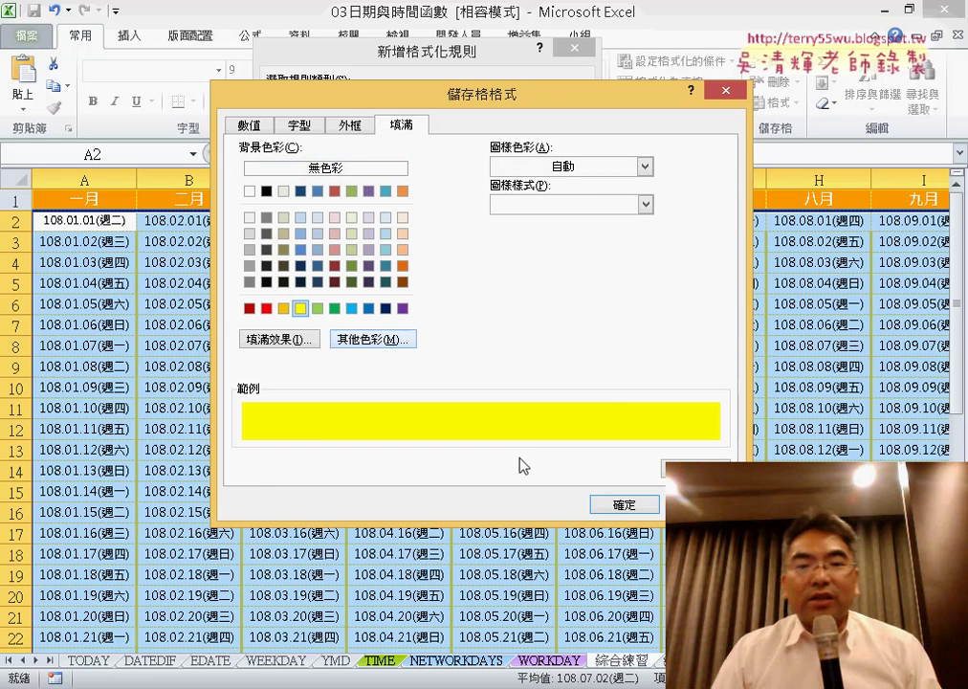
left_click(629, 505)
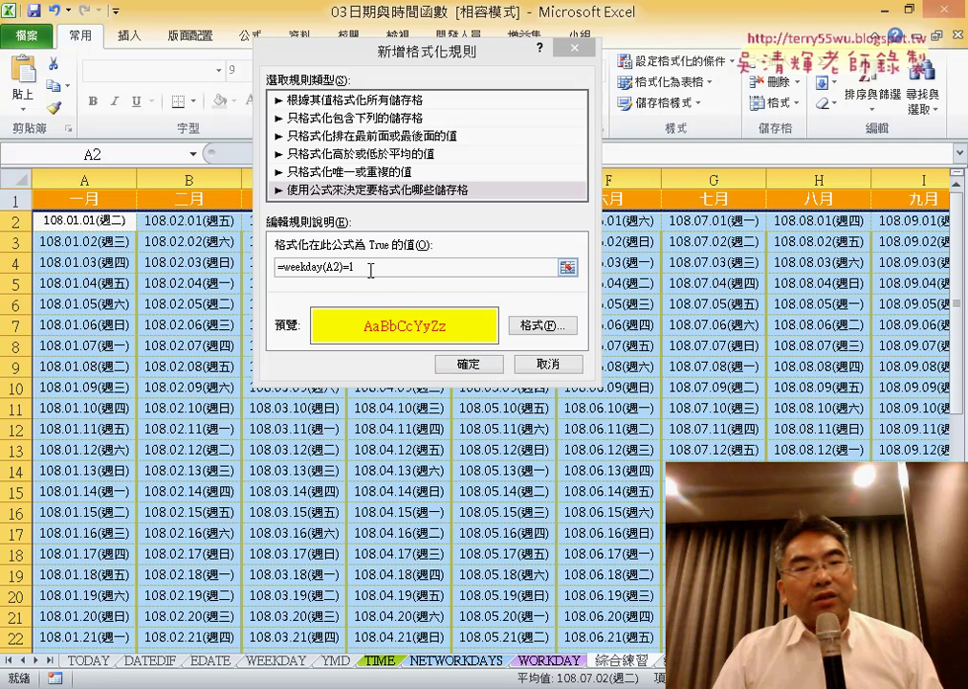
Step: Copy the =weekday(A2)=1 formula from the rule's formula box
left_click_drag(371, 268, 276, 268)
right_click(326, 273)
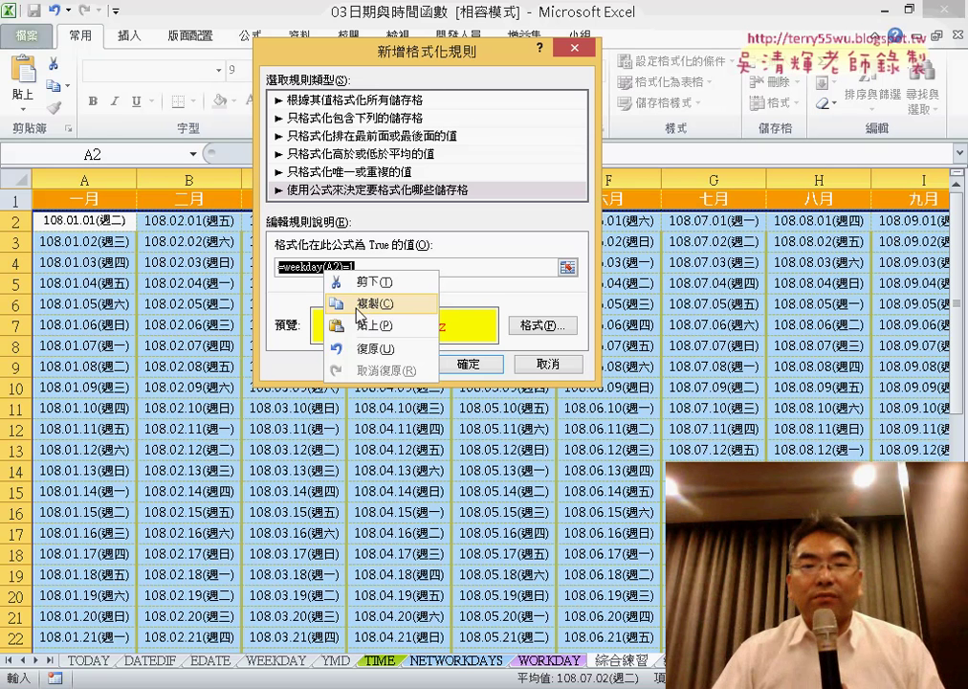
left_click(359, 304)
left_click(467, 363)
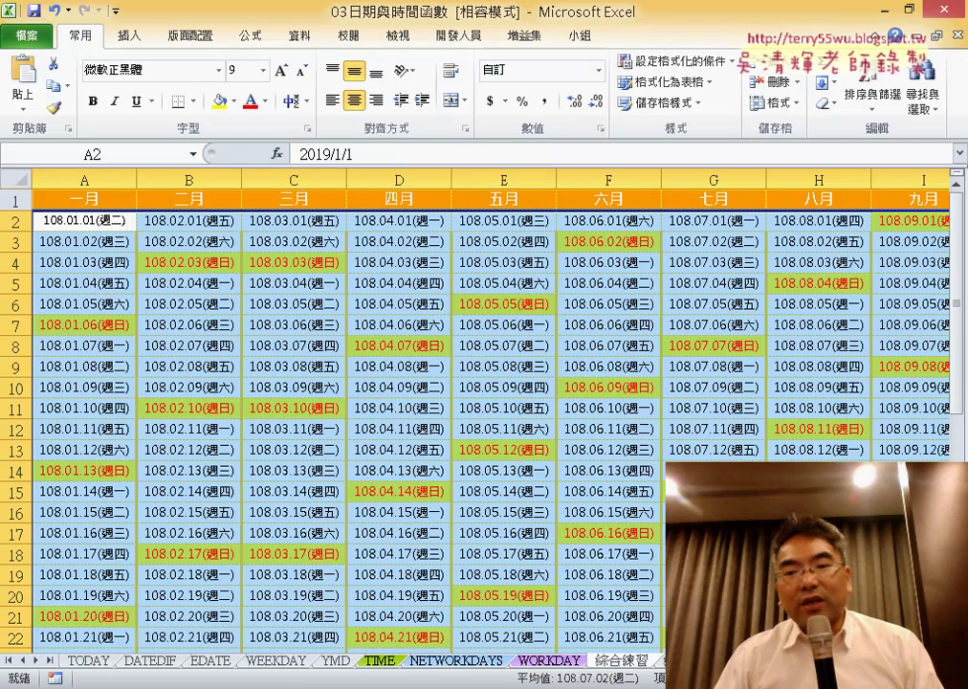
scroll(382, 383, "right", 3)
scroll(383, 382, "right", 2)
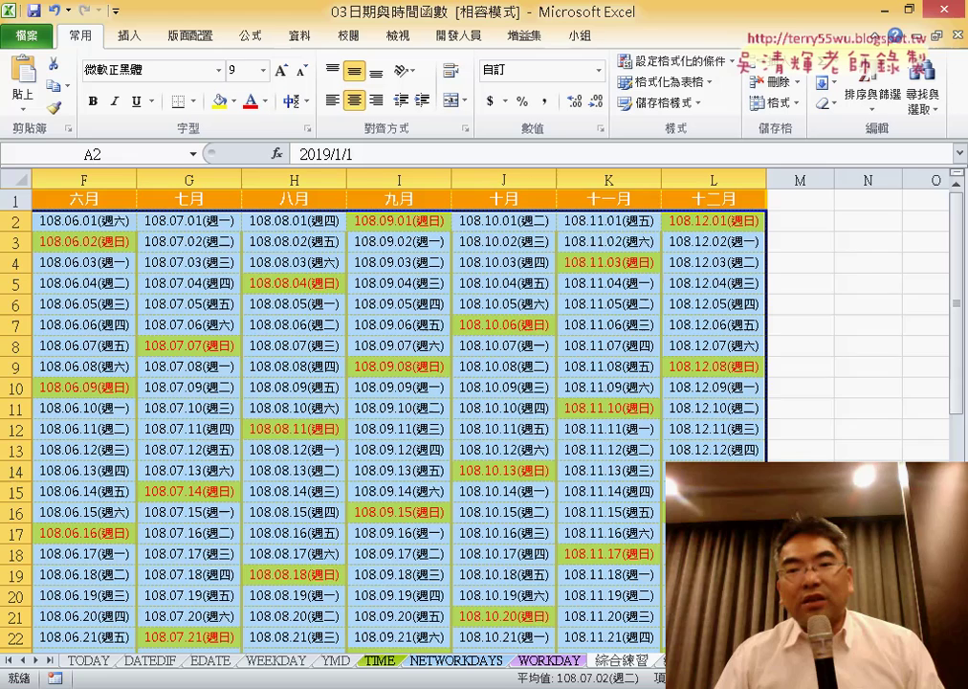
scroll(382, 383, "left", 5)
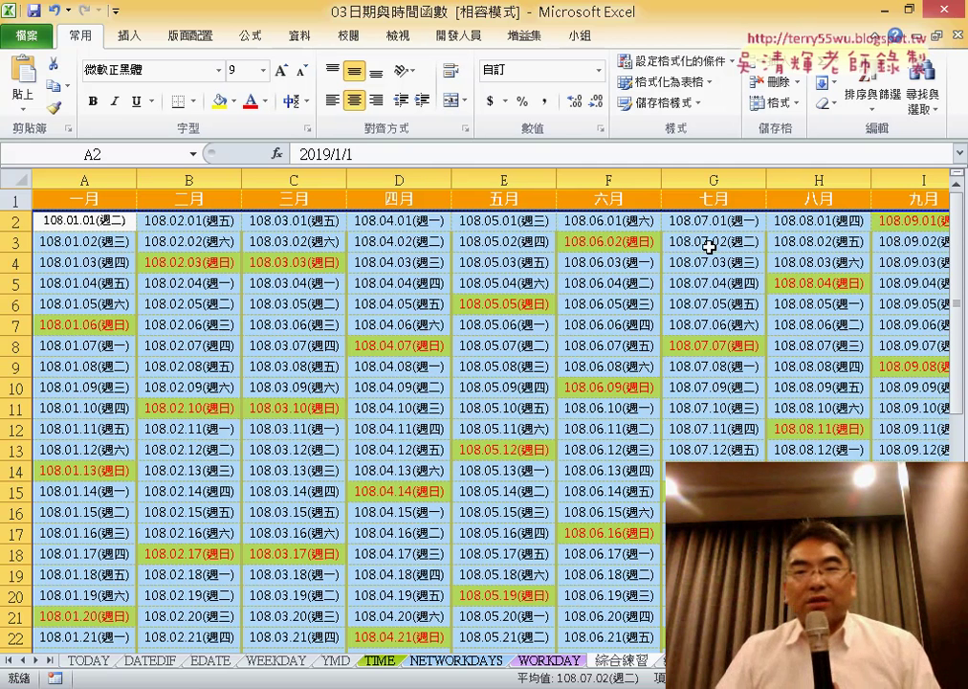
Step: Create a new formula-based rule and paste in the copied =weekday(A2)= formula for Saturdays
left_click(673, 60)
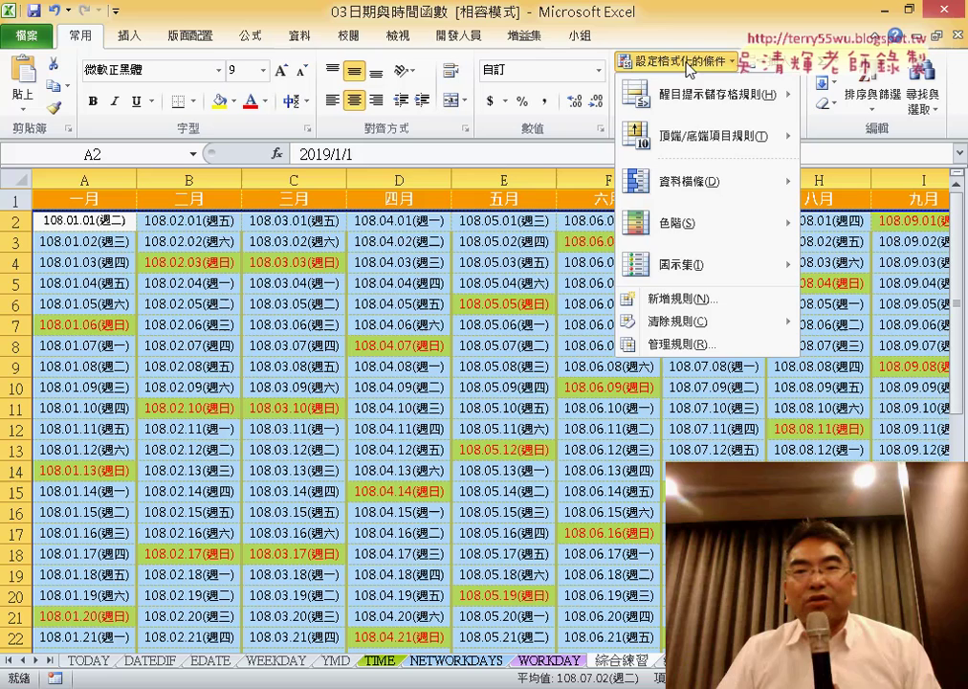
left_click(687, 300)
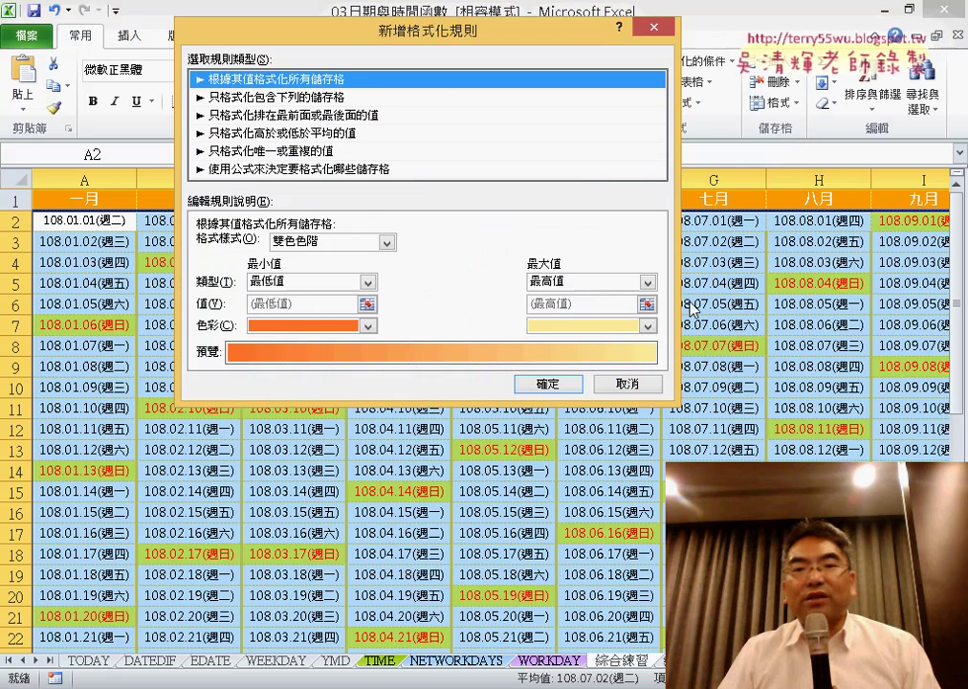
left_click(283, 170)
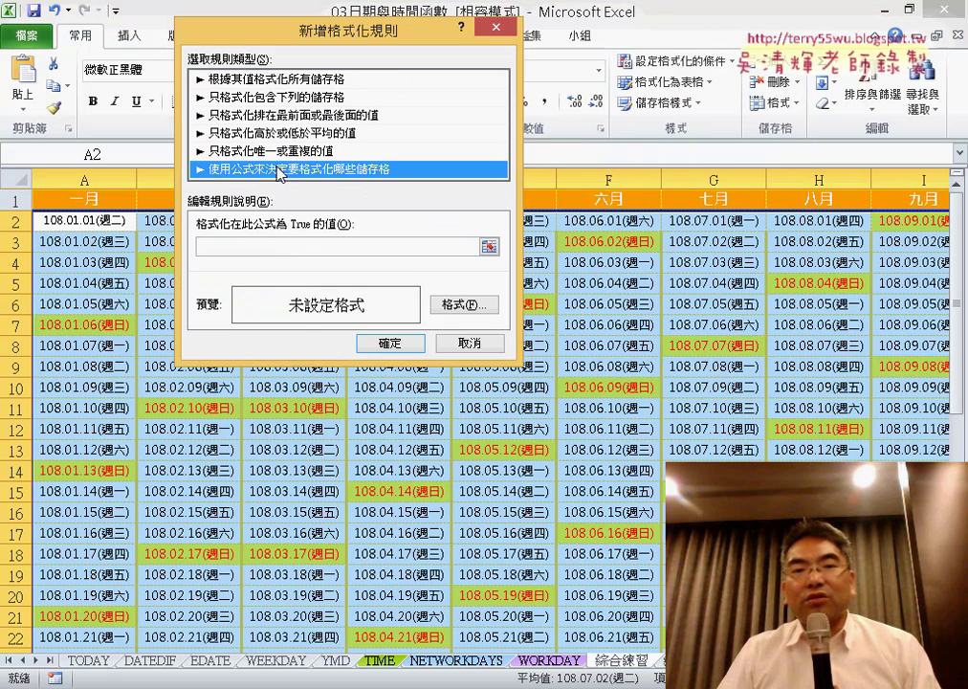
right_click(253, 243)
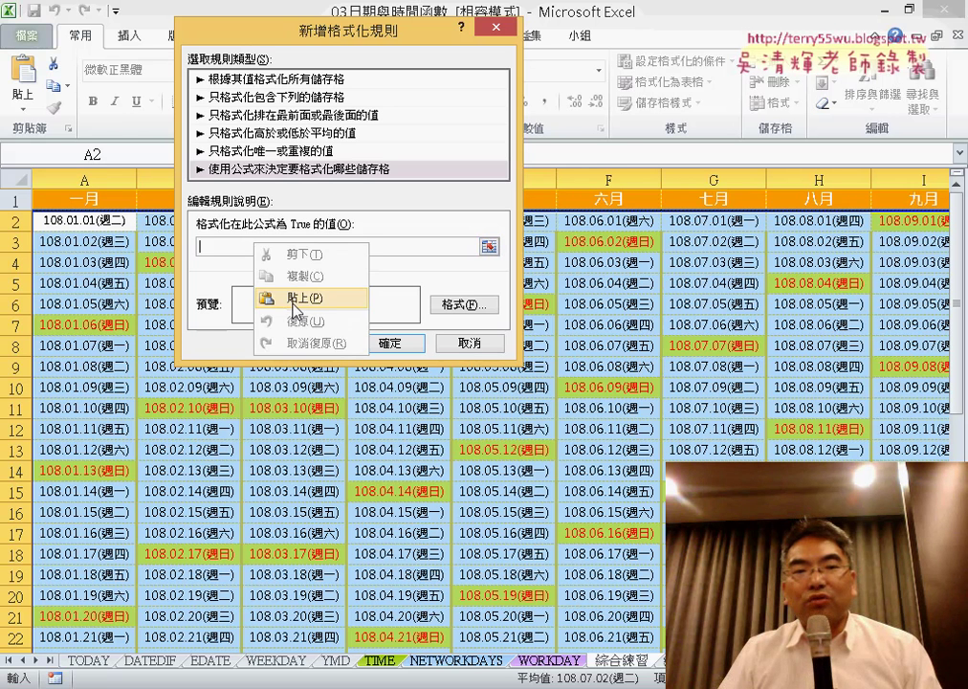
left_click(293, 299)
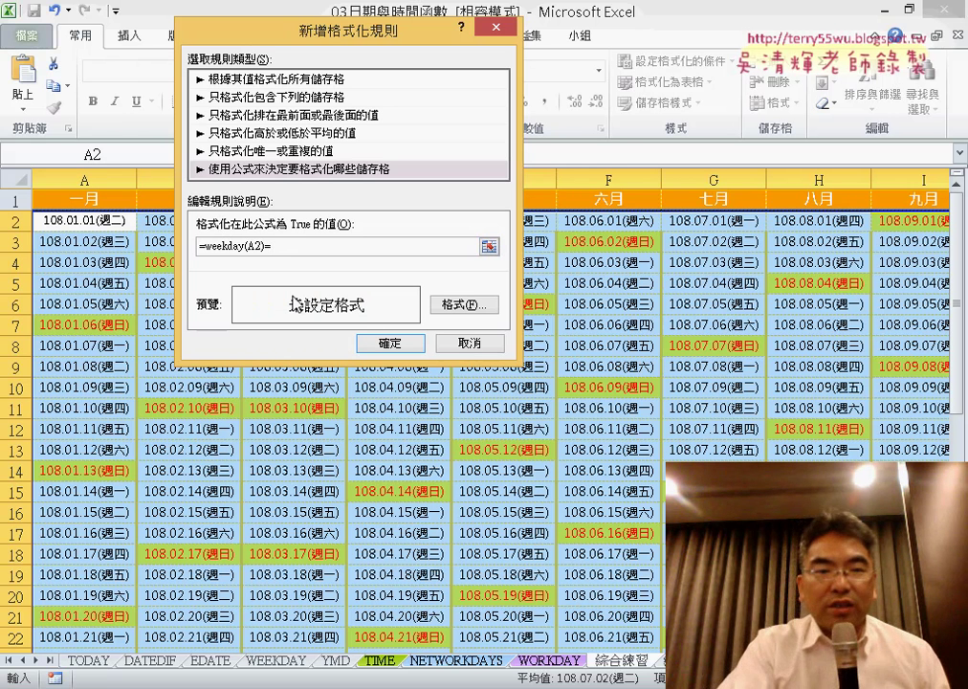
Step: Format the Saturday rule with green font on a light green fill and apply it
left_click(463, 305)
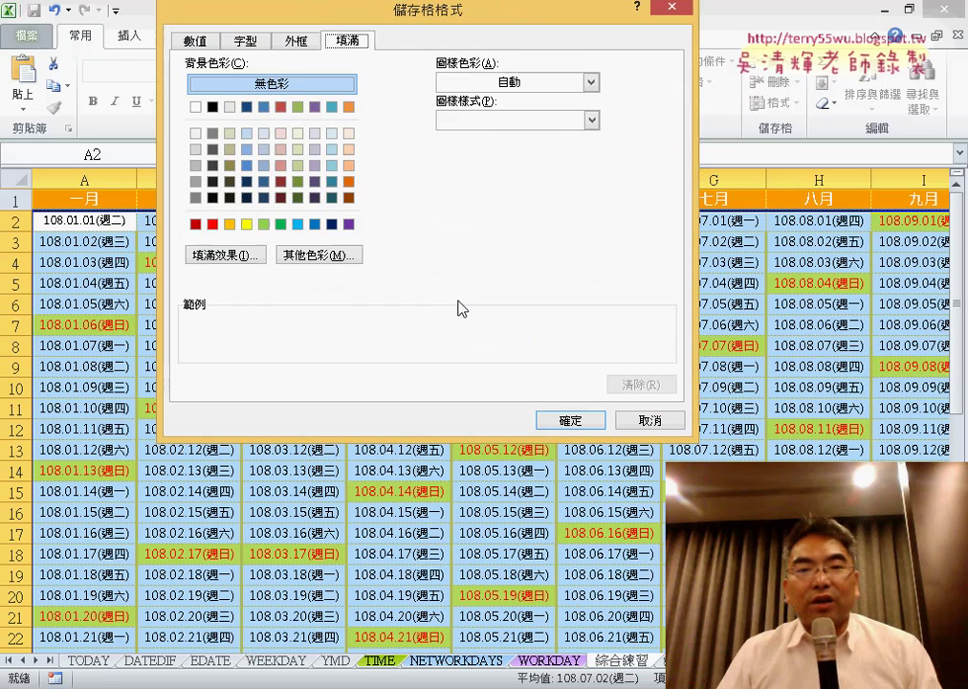
left_click(263, 45)
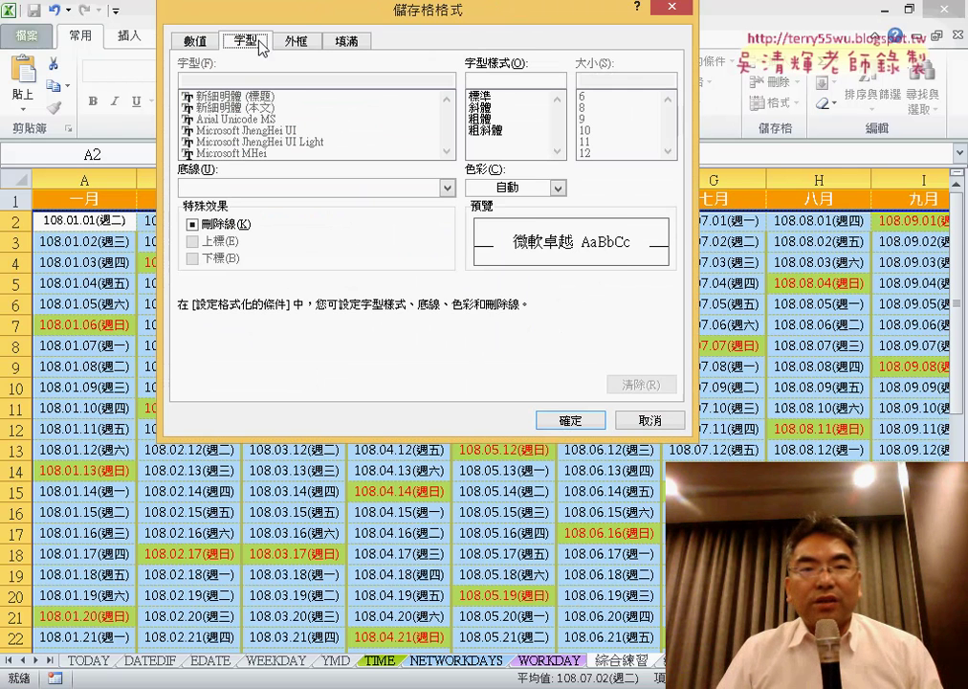
left_click(553, 188)
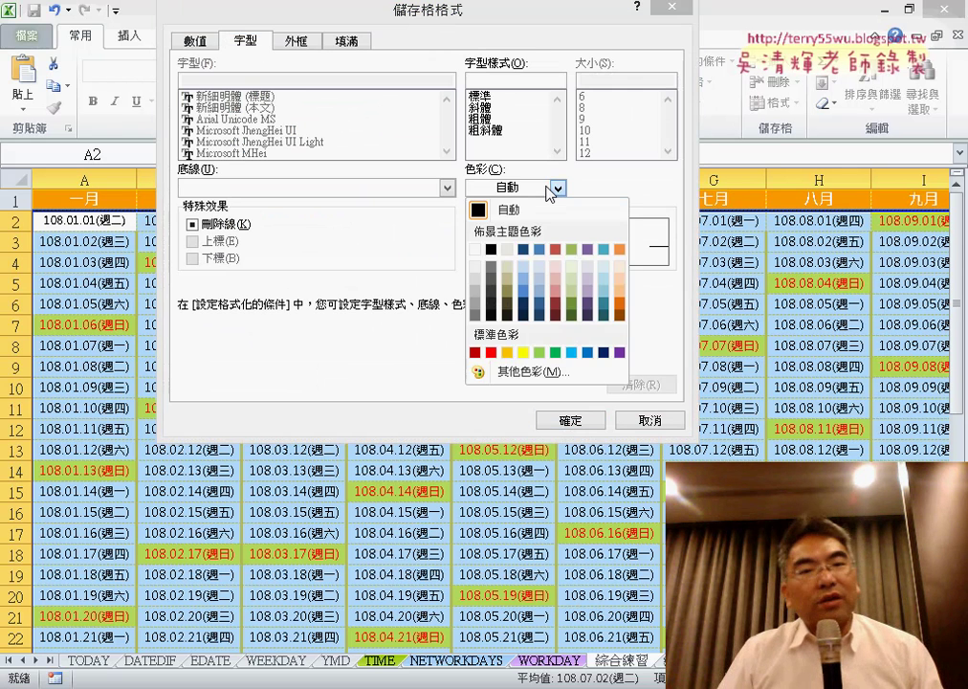
left_click(572, 314)
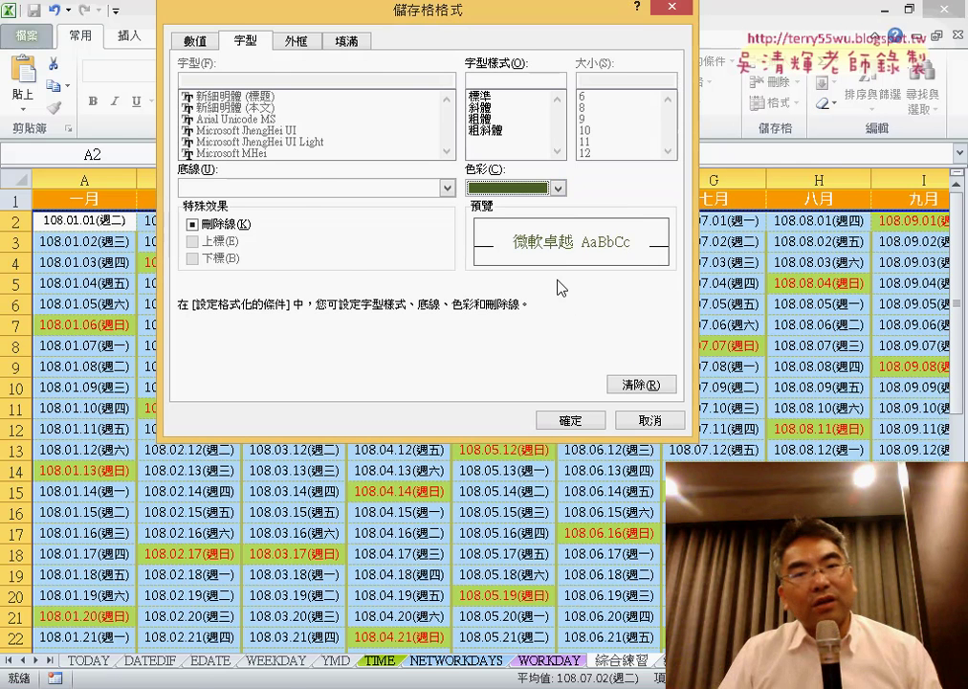
left_click(342, 41)
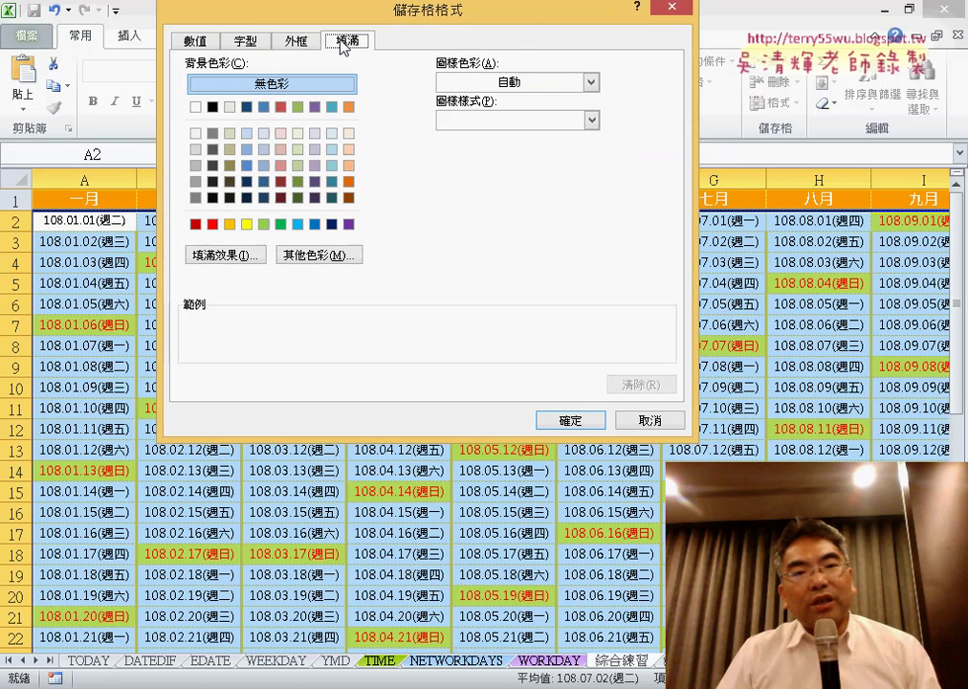
left_click(299, 133)
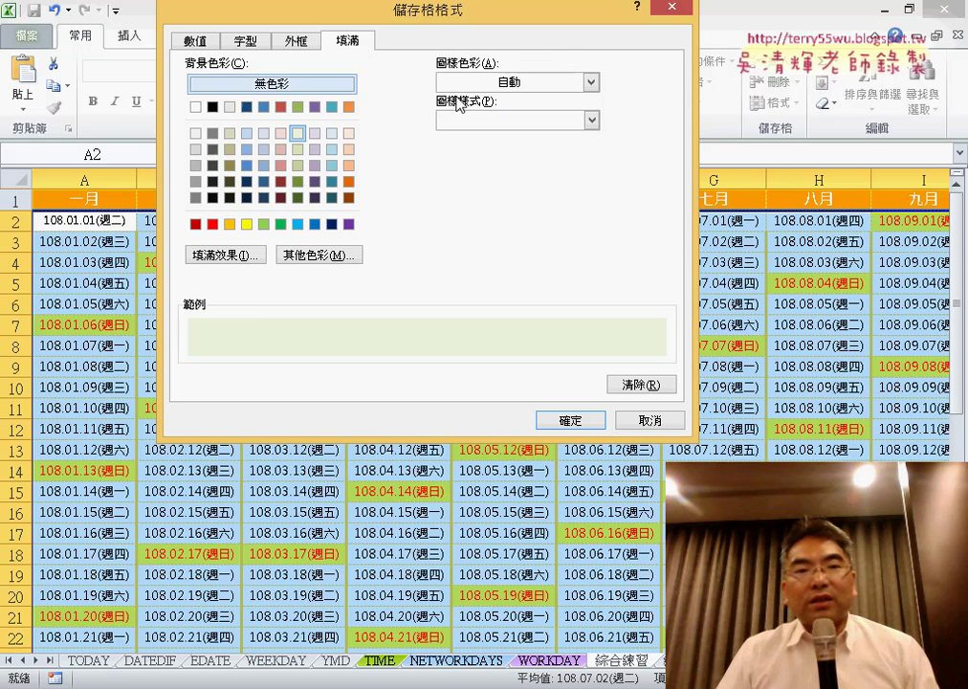
left_click(246, 42)
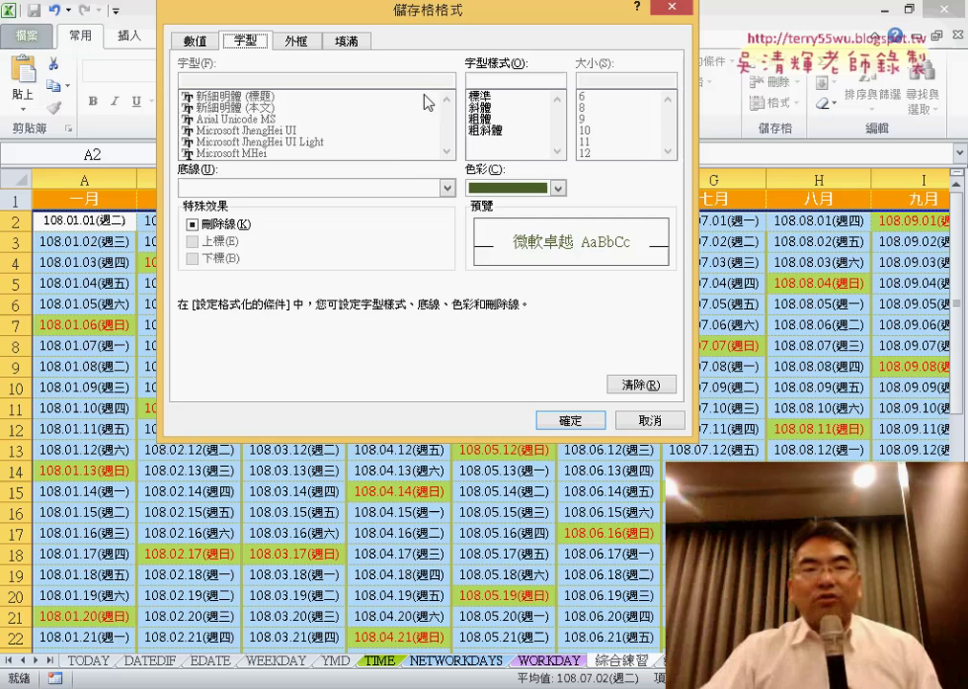
left_click(572, 418)
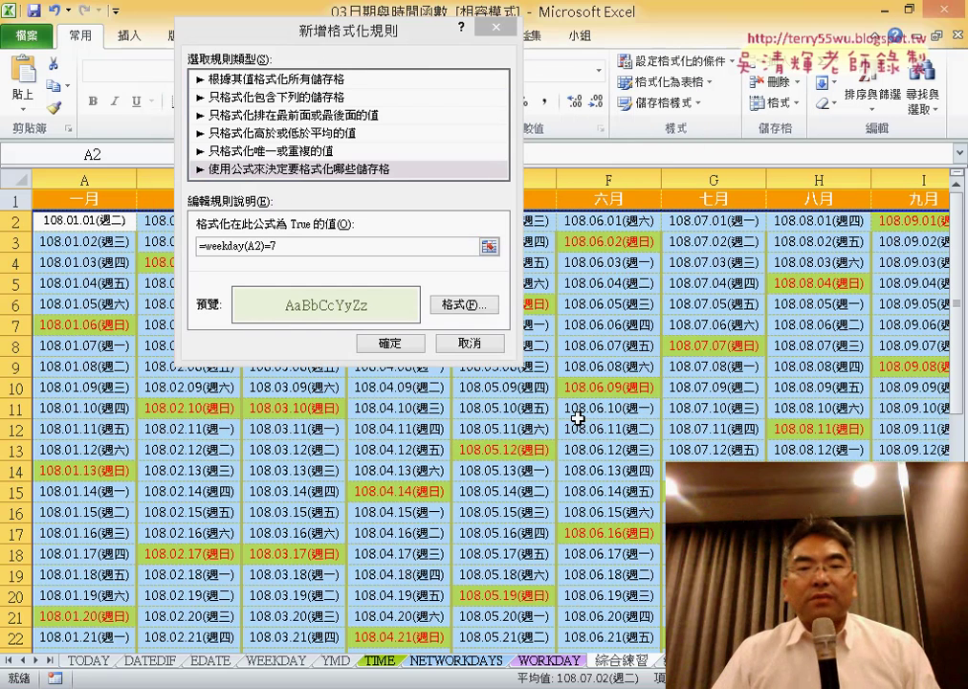
left_click(392, 345)
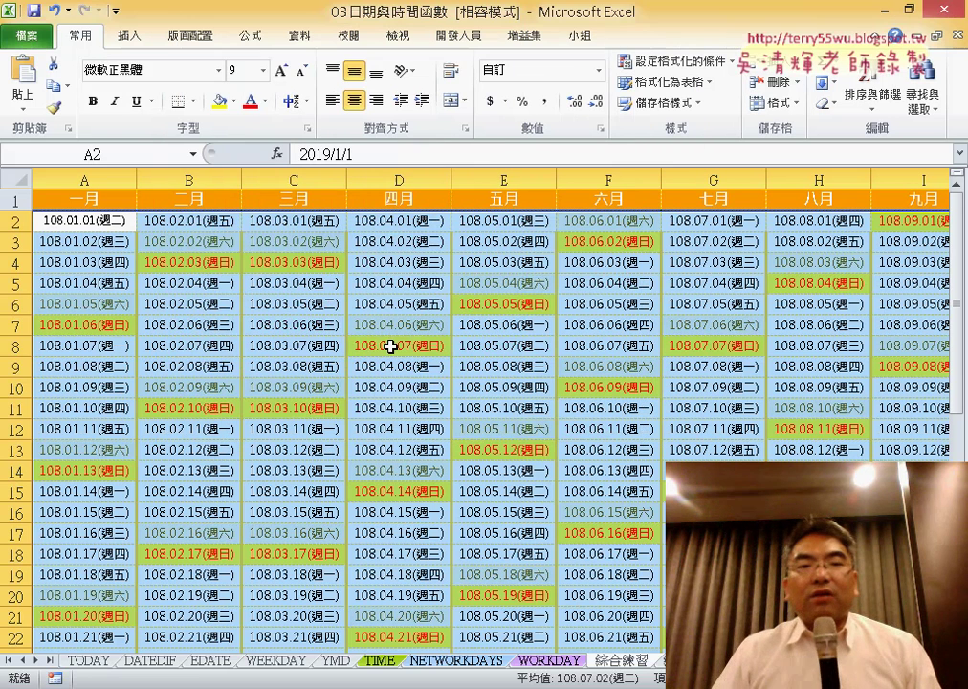
Step: Inspect the weekend date formulas in cells B7, A6, A7, A13 and A14
left_click(203, 329)
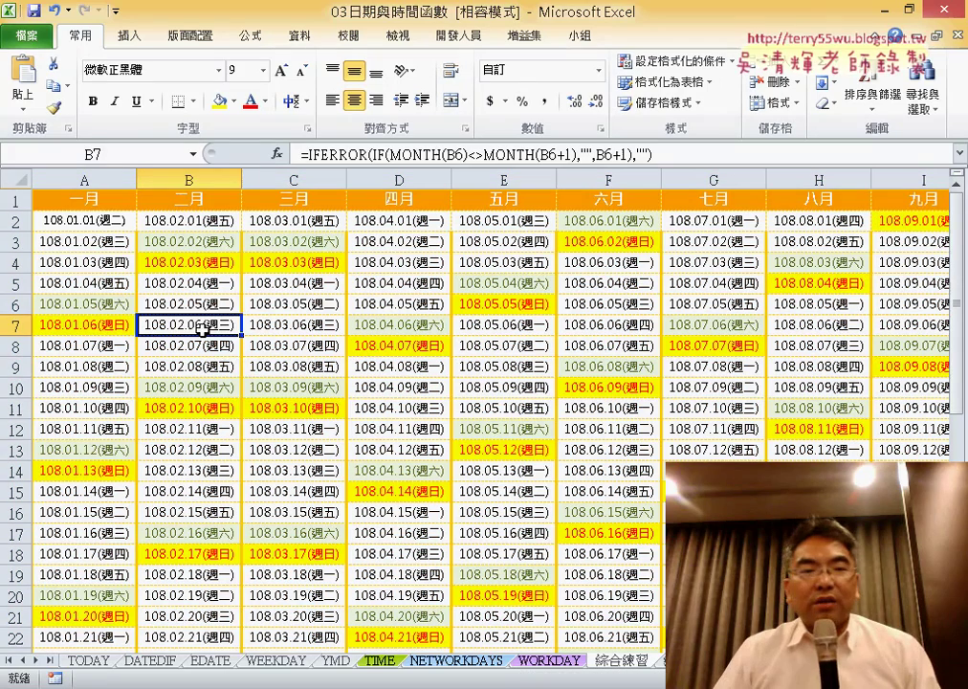
left_click(95, 305)
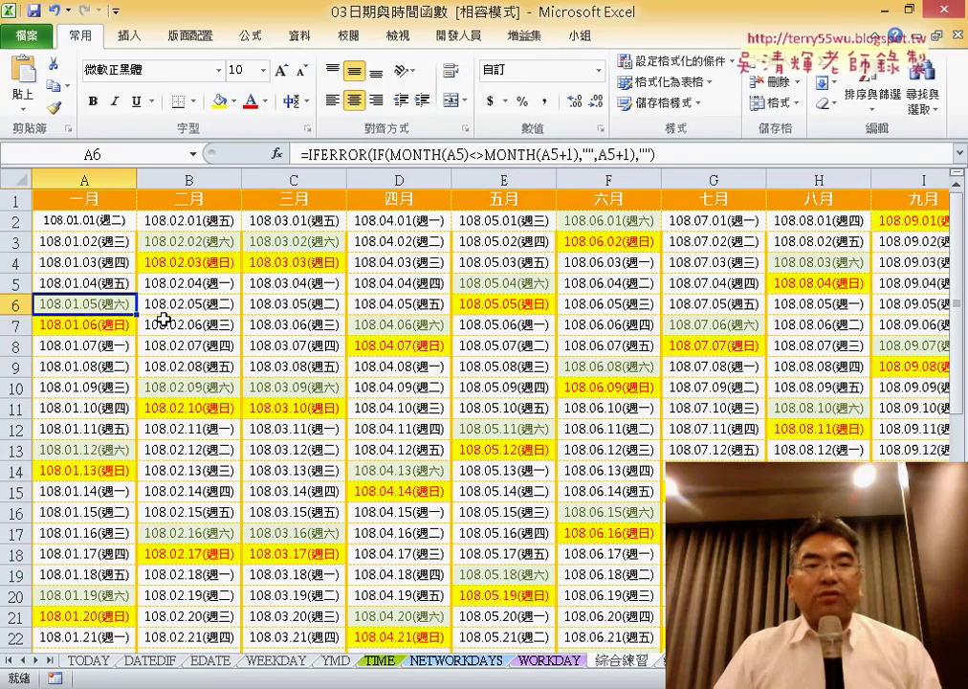
left_click(99, 327)
left_click(95, 449)
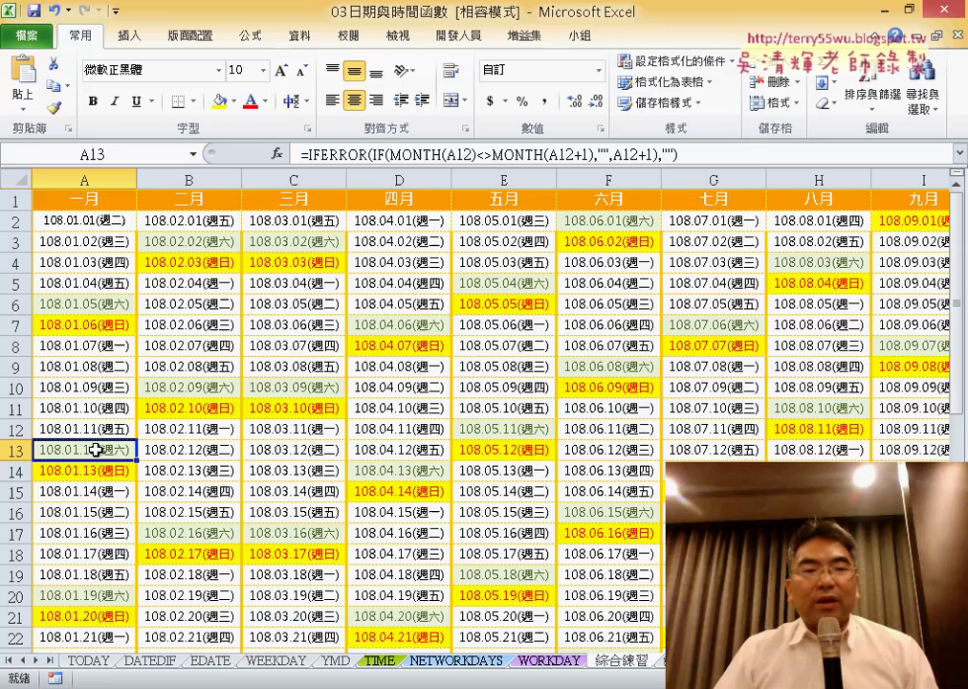
left_click(98, 470)
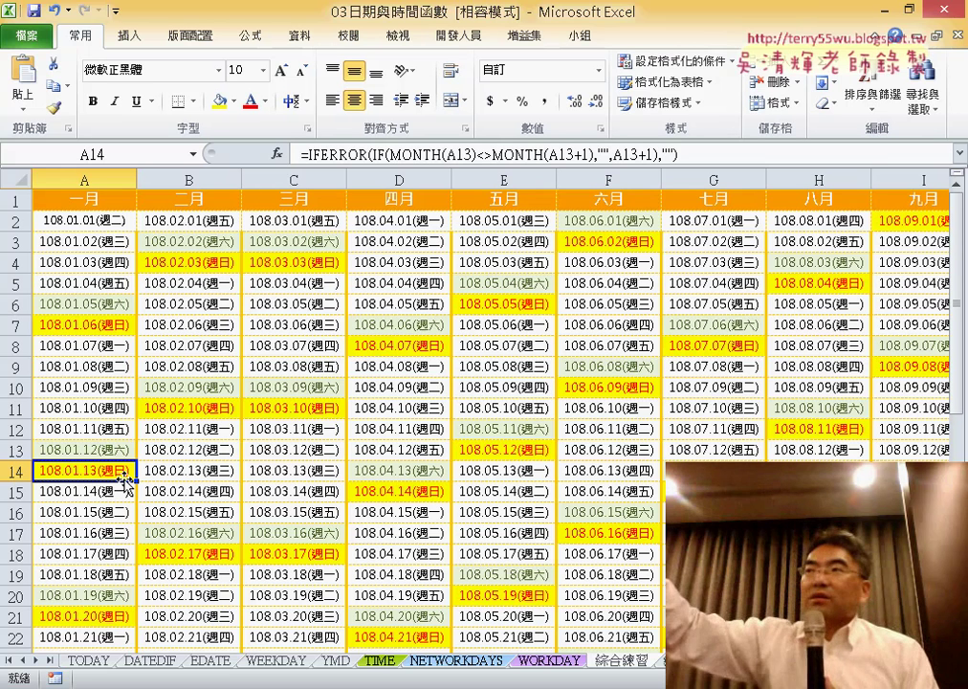
Step: Select the whole calendar A2:L32 and open the Conditional Formatting menu
left_click(77, 220)
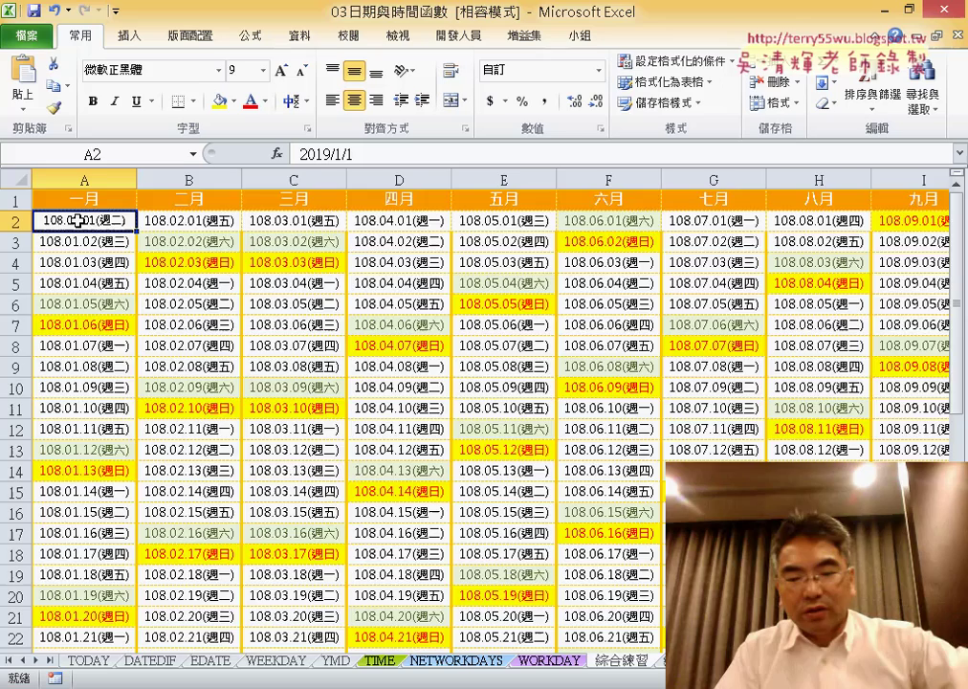
key("ctrl+shift+Right")
key("ctrl+shift+Down")
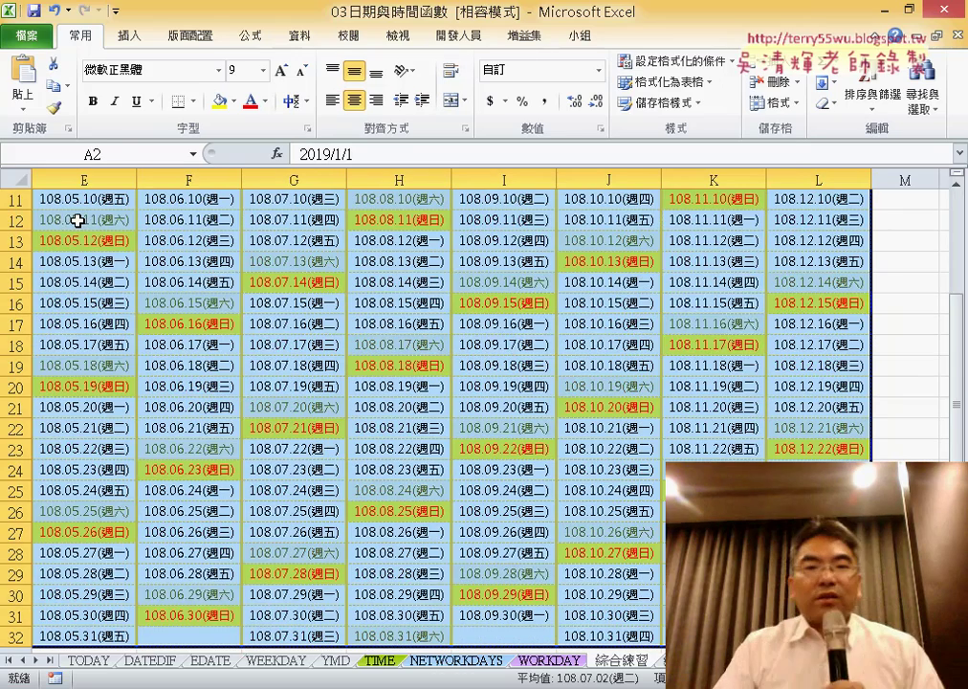
left_click(633, 61)
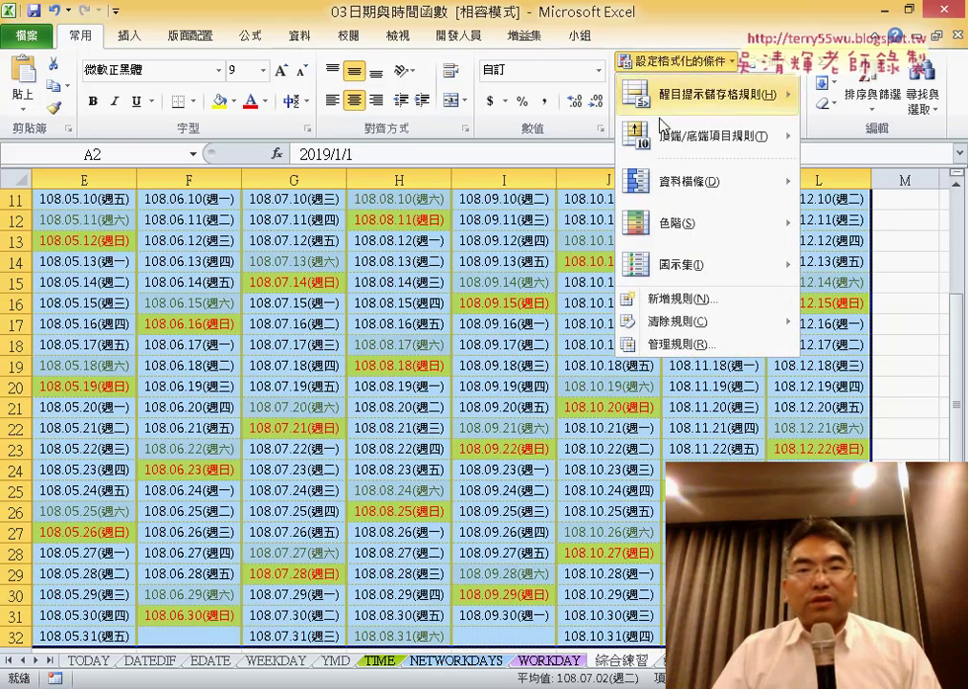
Step: Start a new rule and step through the rule types to 'Use a formula to determine which cells to format'
left_click(687, 303)
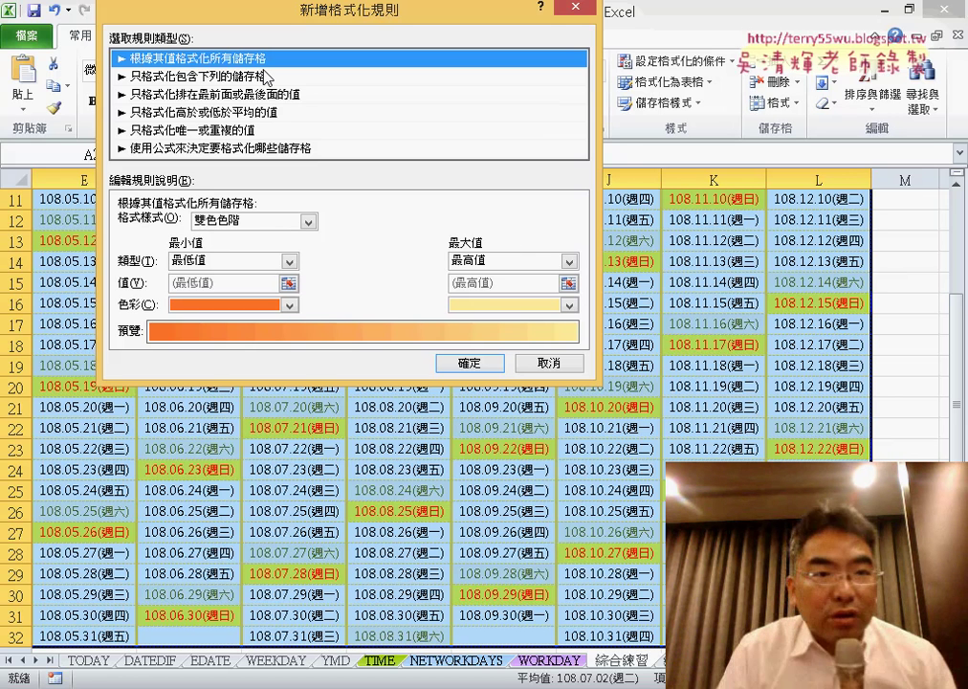
left_click(268, 77)
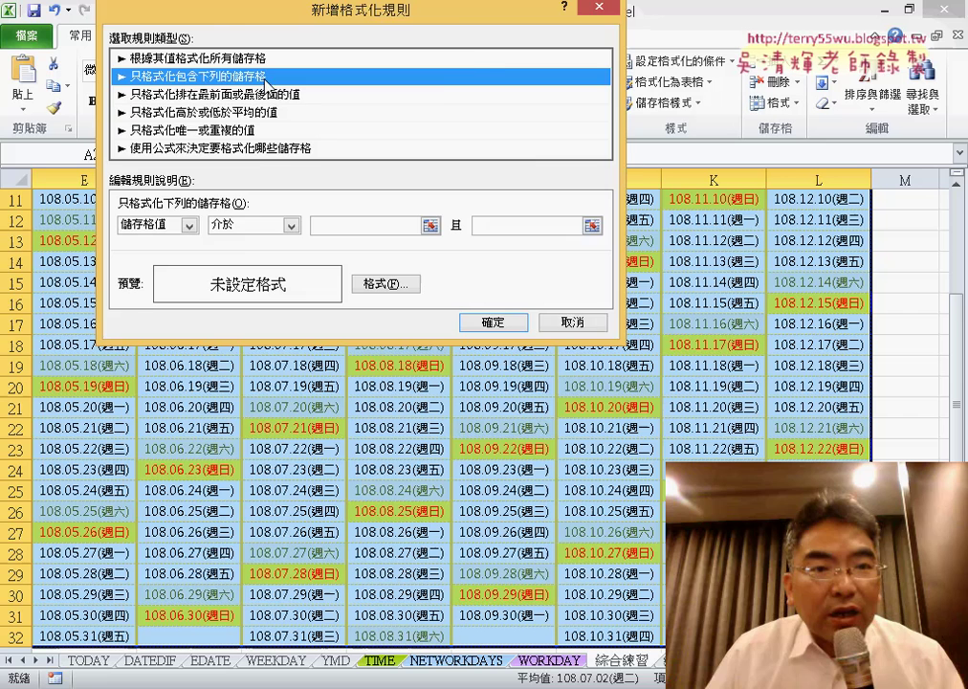
left_click(212, 94)
left_click(207, 112)
left_click(207, 130)
left_click(263, 148)
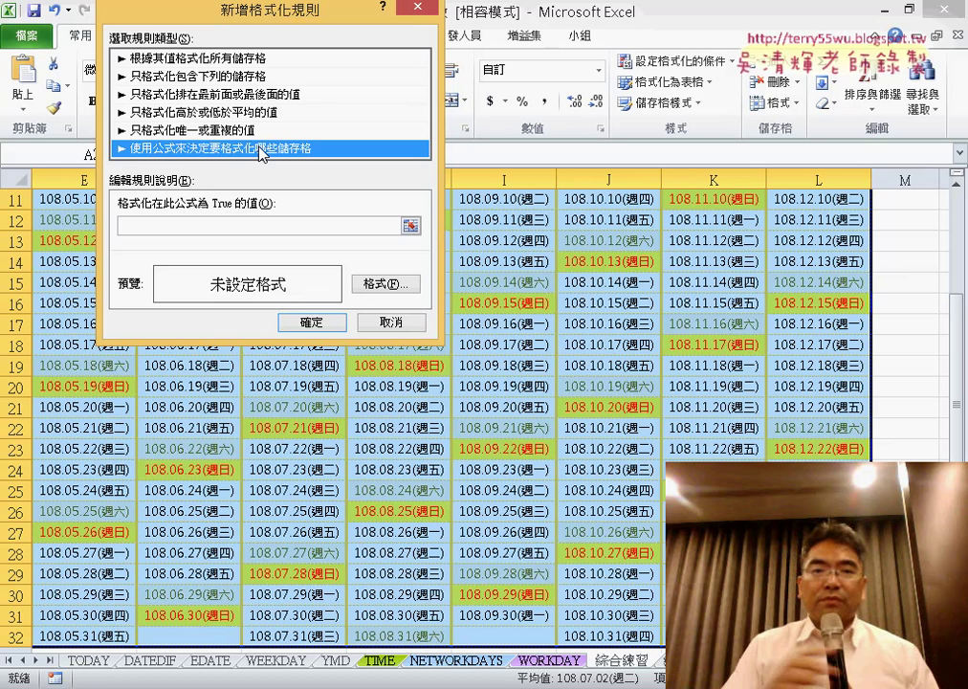
Step: Cancel the new rule without adding it and switch to the PowerPoint weekend-formatting slide
left_click(227, 230)
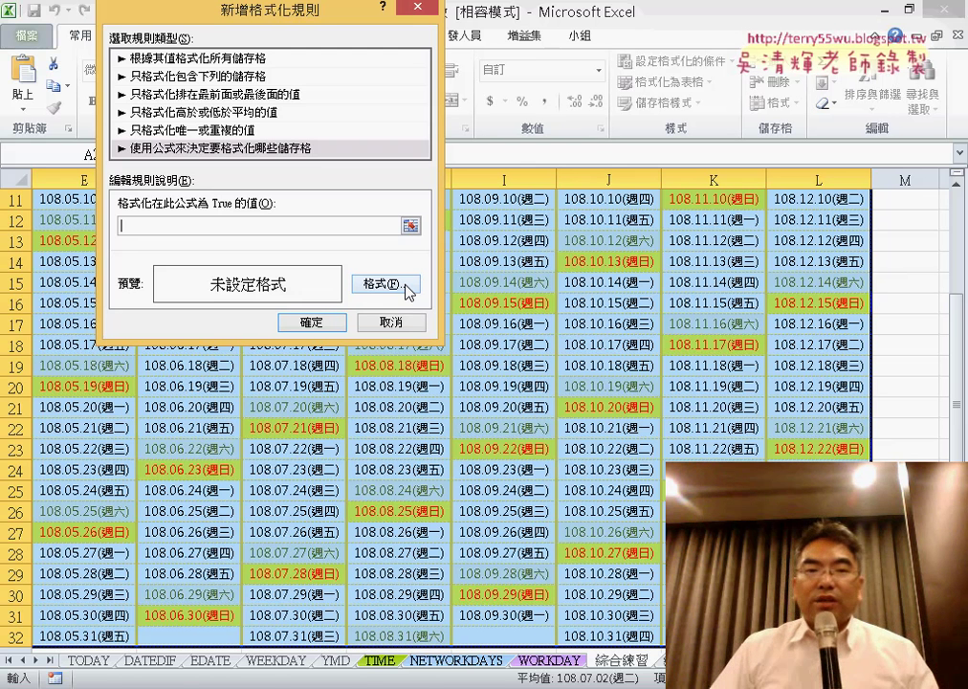
left_click(397, 322)
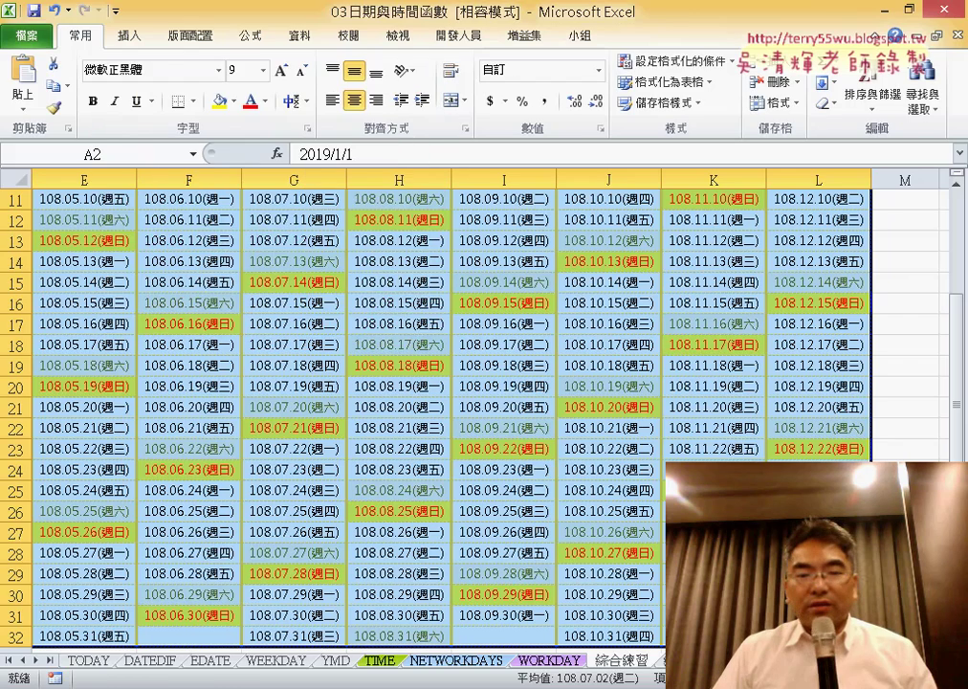
key("alt+Tab")
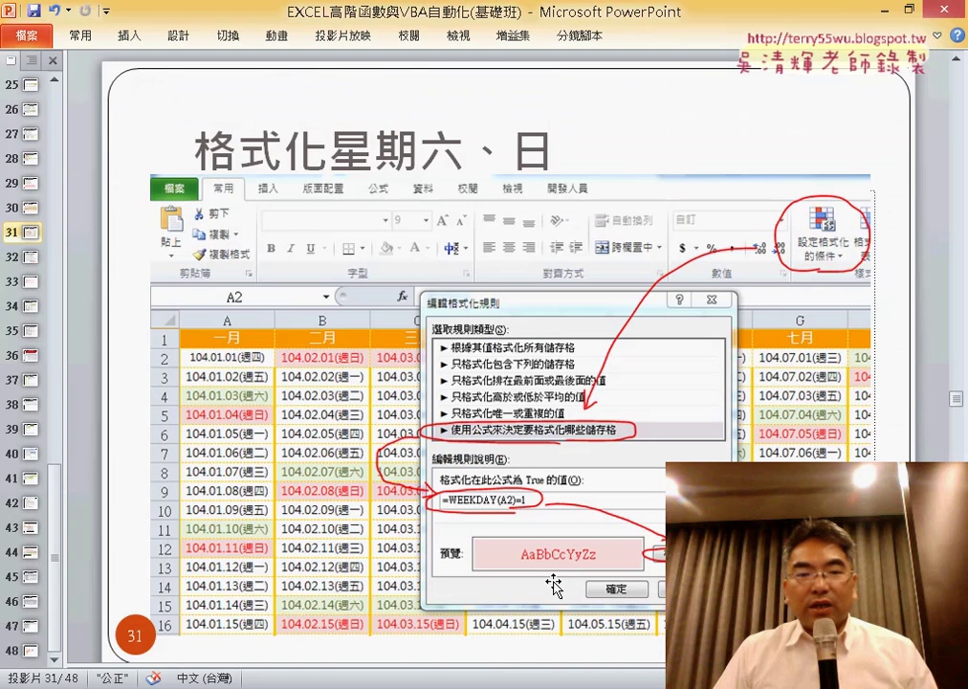